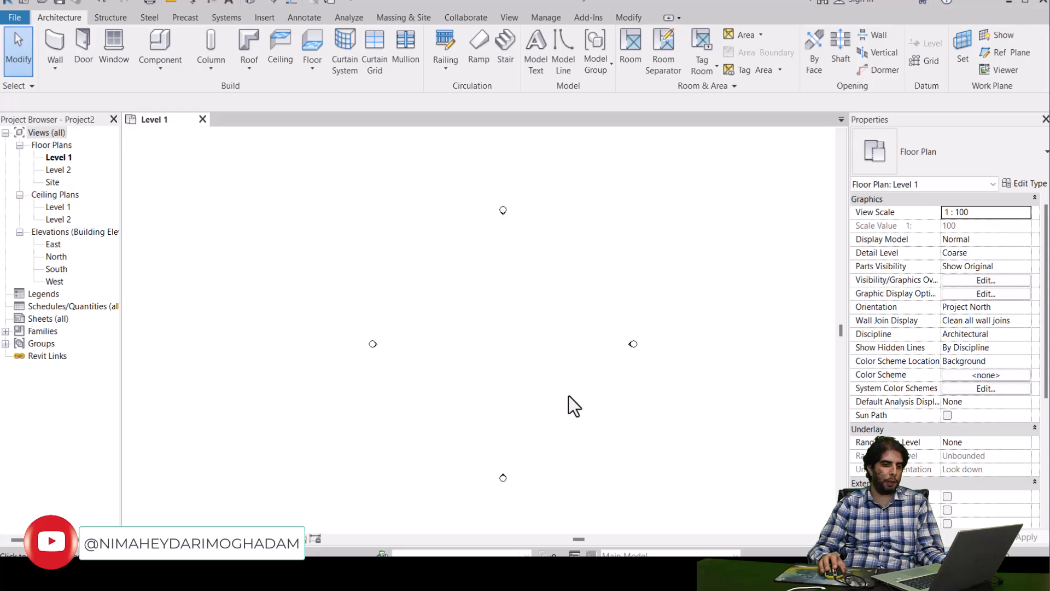
# Draw a rectangle of Generic - 200mm walls on Level 1, about 37800 by 21800 mm, between the elevation markers.
pyautogui.scroll(1, 462, 346)
pyautogui.moveTo(461, 347)
pyautogui.mouseDown(button='middle')
pyautogui.moveTo(476, 358)
pyautogui.moveTo(451, 335)
pyautogui.mouseUp(button='middle')
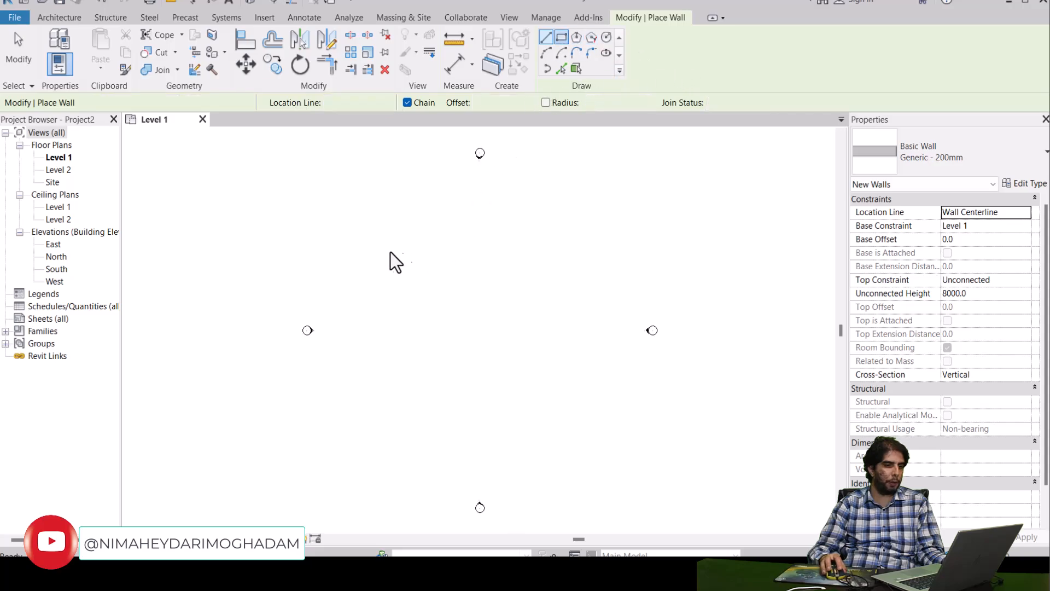
pyautogui.click(358, 222)
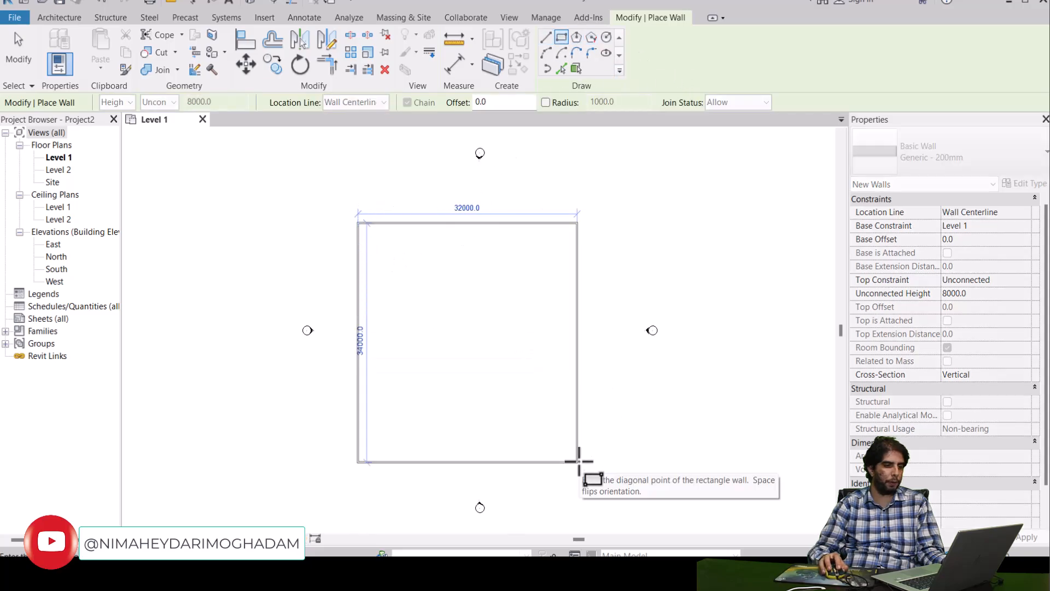
pyautogui.click(619, 376)
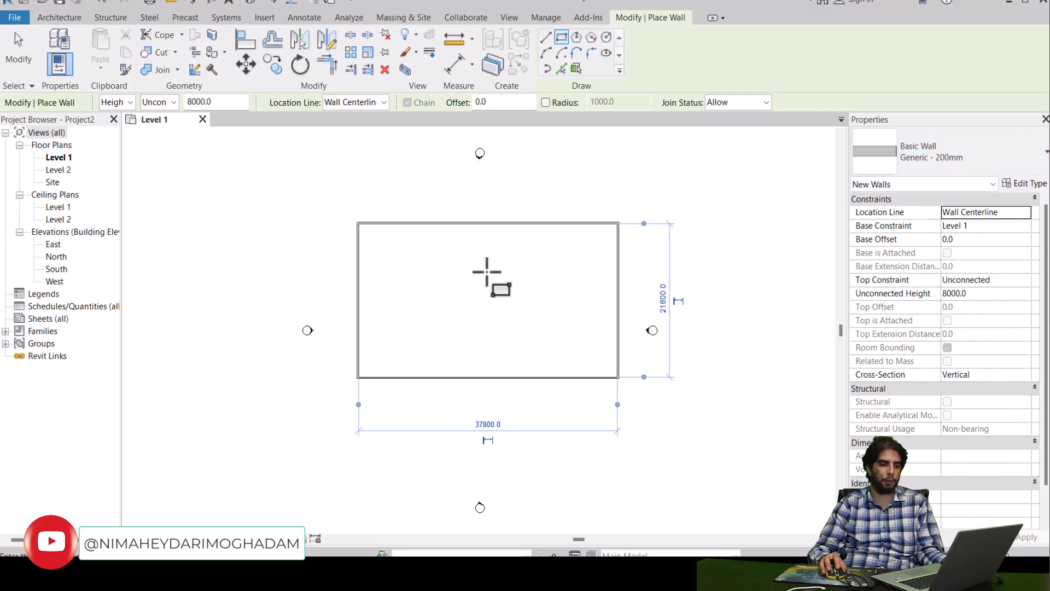
# Draw one straight, slightly slanted Exterior - Brick on Mtl. Stud wall across the rectangle's middle, from the upper wall to the lower wall.
pyautogui.scroll(1, 487, 271)
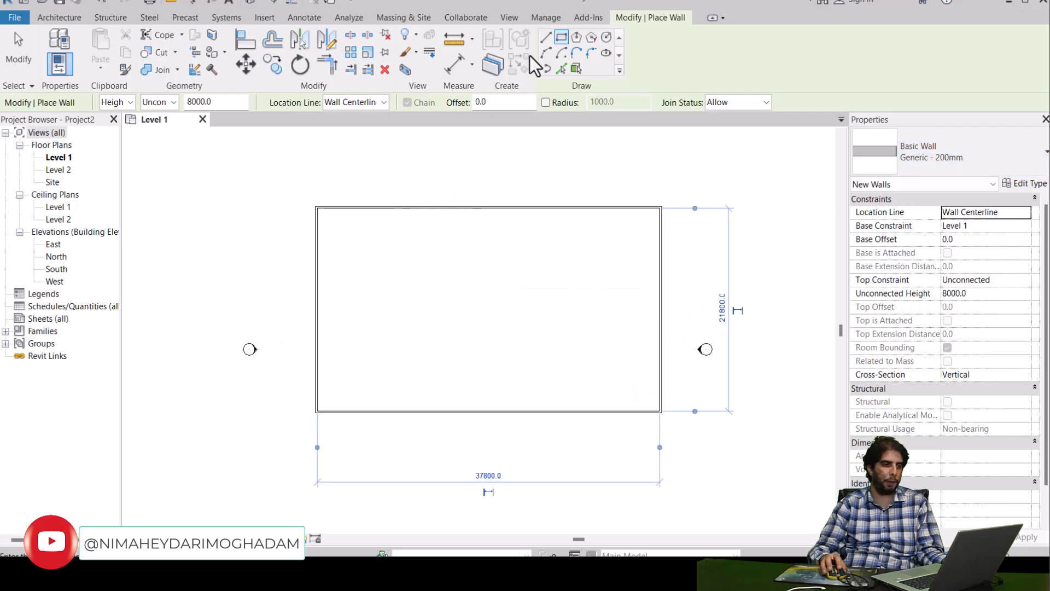
pyautogui.click(546, 37)
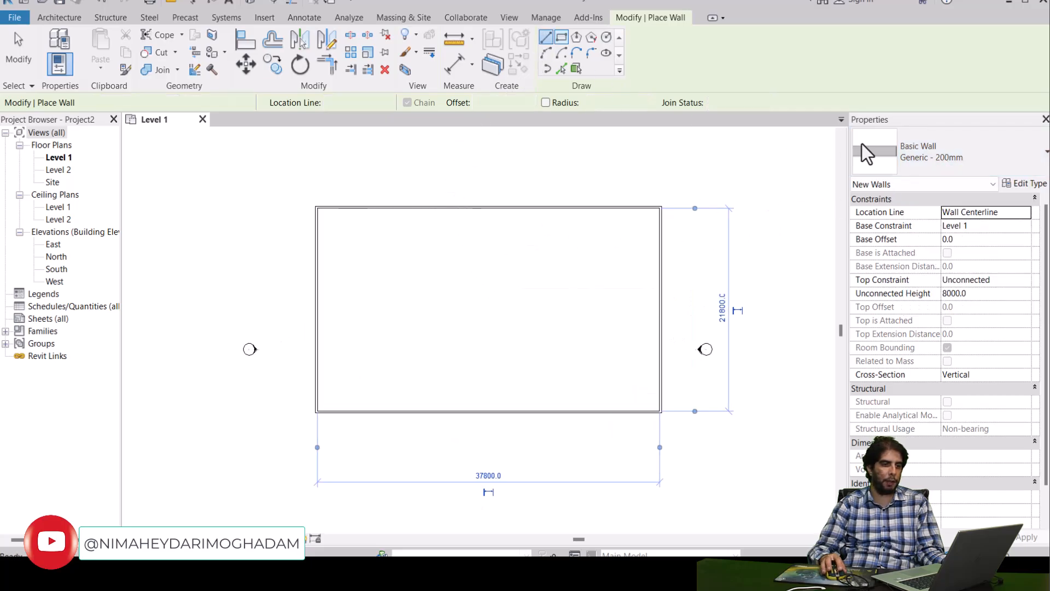
pyautogui.click(993, 157)
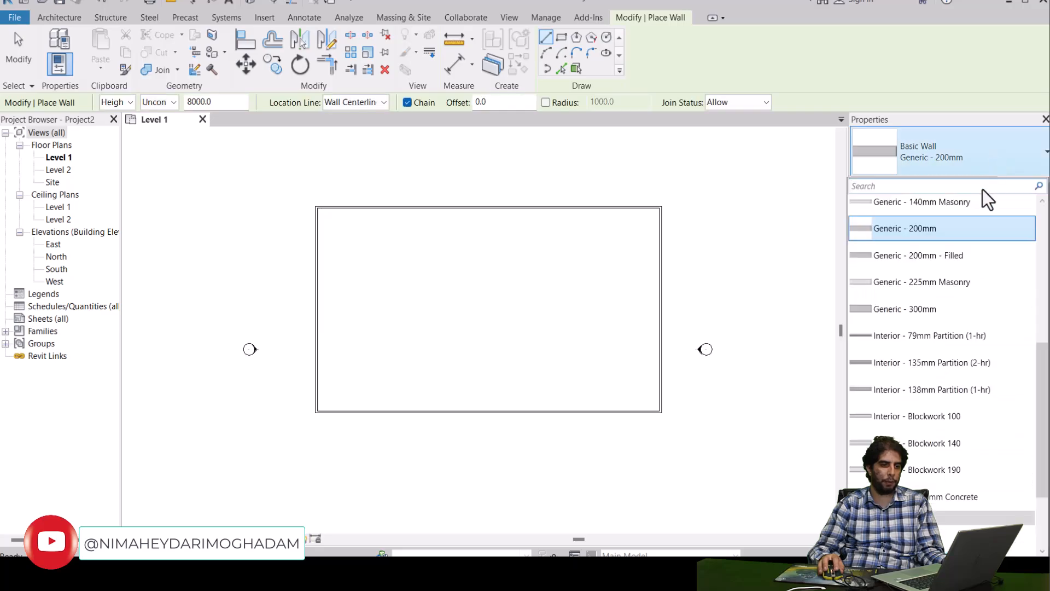
pyautogui.scroll(-2, 973, 399)
pyautogui.scroll(4, 973, 395)
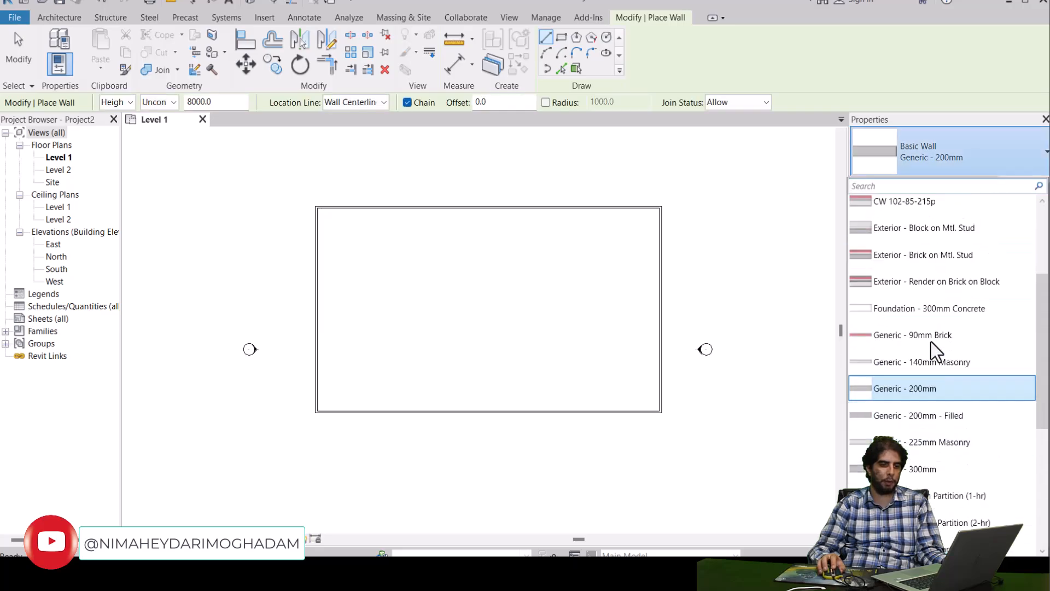
pyautogui.scroll(1, 938, 350)
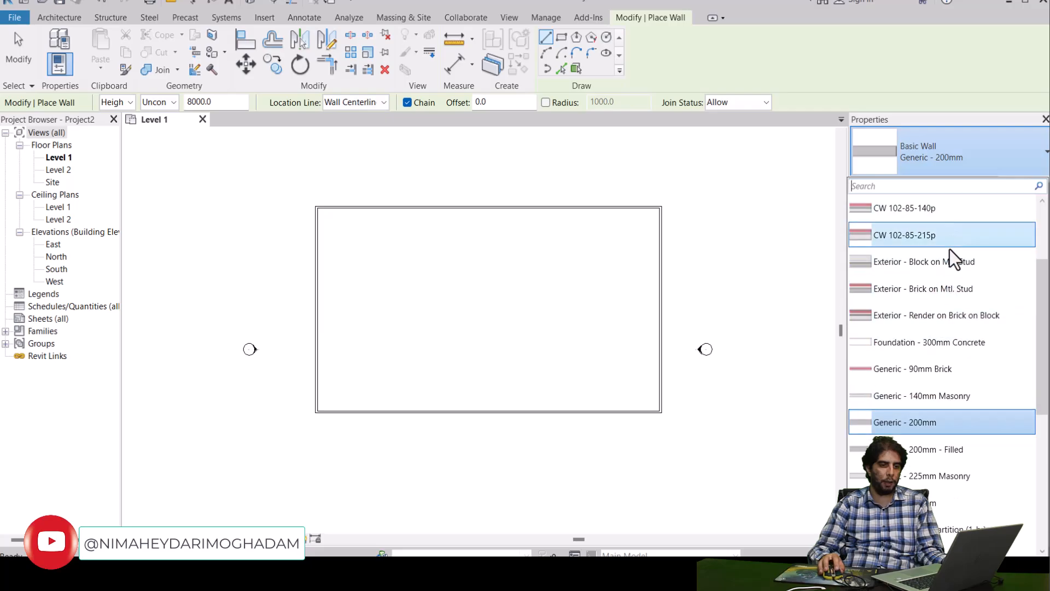
pyautogui.click(933, 294)
pyautogui.scroll(2, 434, 242)
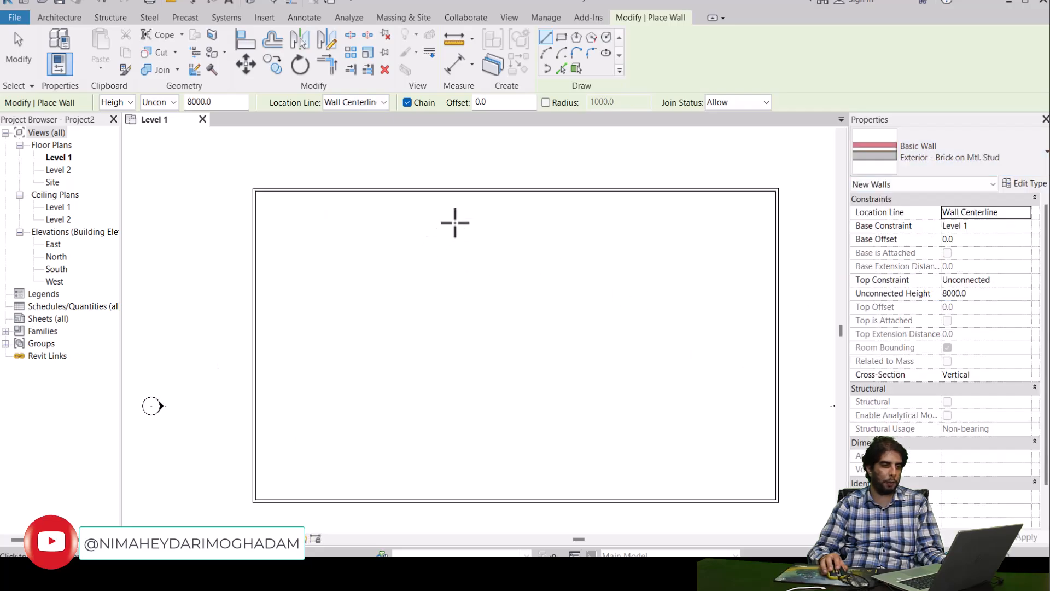
pyautogui.click(506, 189)
pyautogui.click(516, 499)
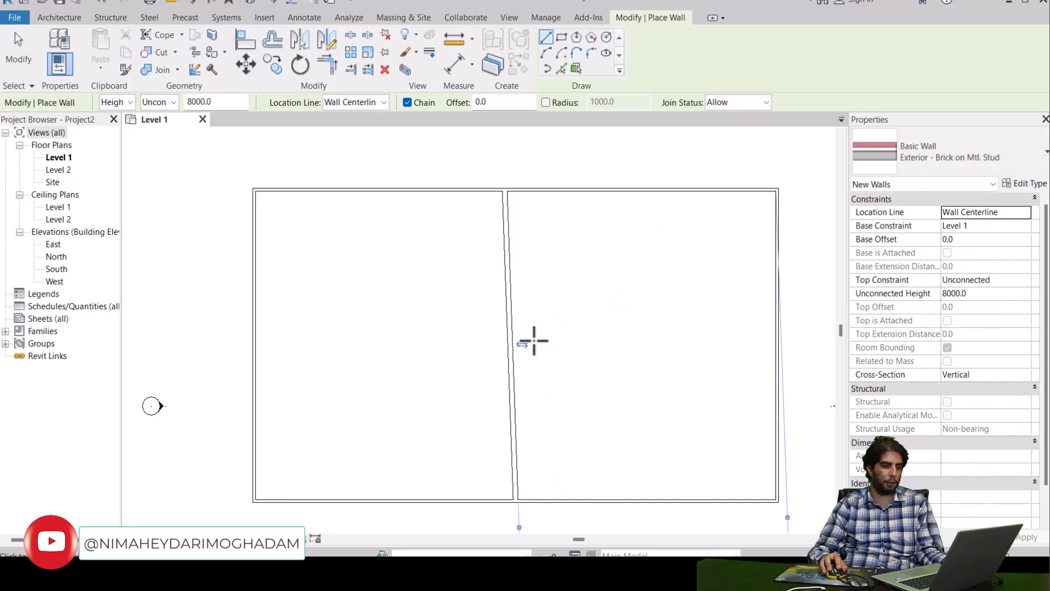
pyautogui.press('Escape')
pyautogui.press('Escape')
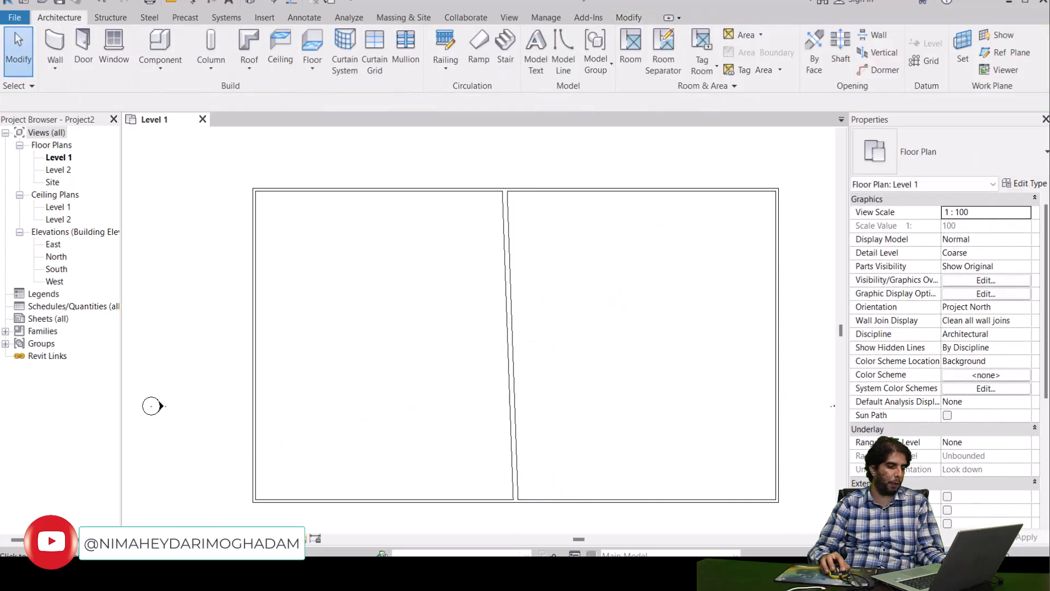
# Set the Level 1 plan's detail level to Medium and give it a coloured visual style that displays the wall layer materials.
pyautogui.click(181, 539)
pyautogui.click(186, 512)
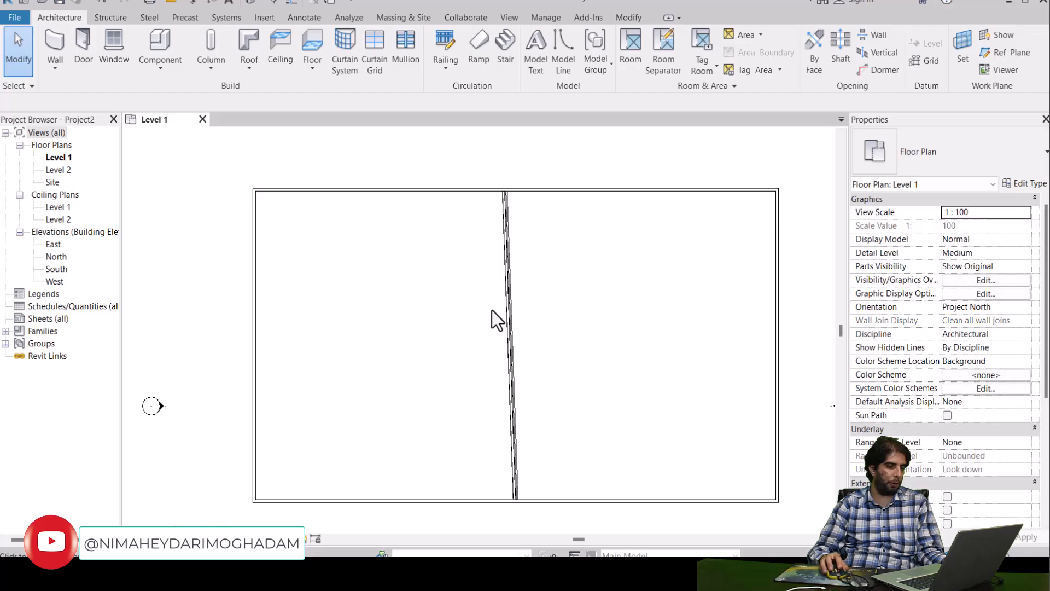
pyautogui.scroll(2, 491, 313)
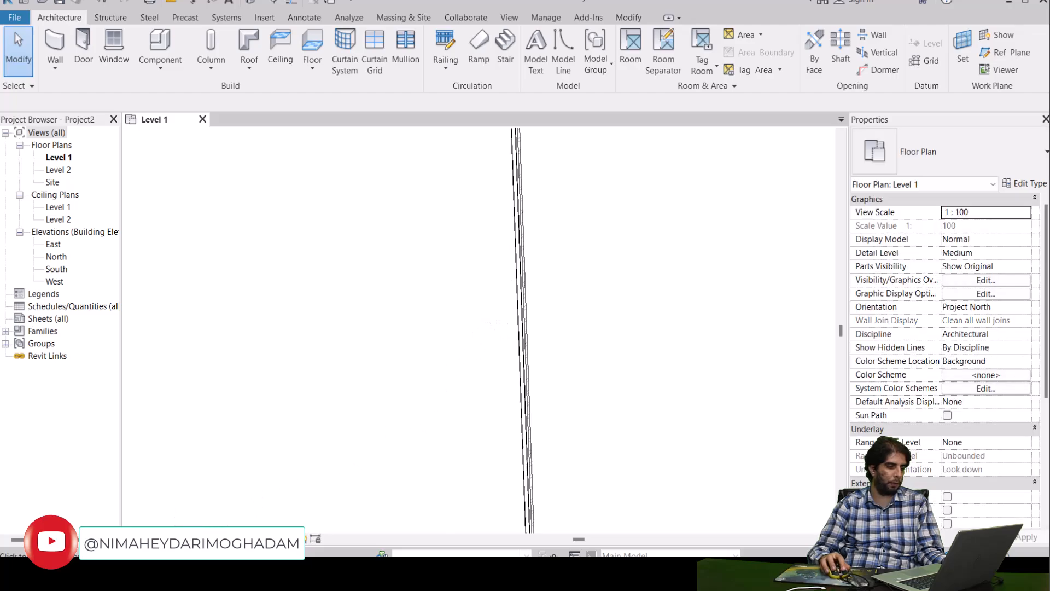
pyautogui.click(193, 539)
pyautogui.click(215, 496)
# Examine the dividing wall's material layers up close and its junction with the plain upper outer wall.
pyautogui.scroll(-2, 454, 329)
pyautogui.scroll(1, 484, 328)
pyautogui.scroll(4, 550, 290)
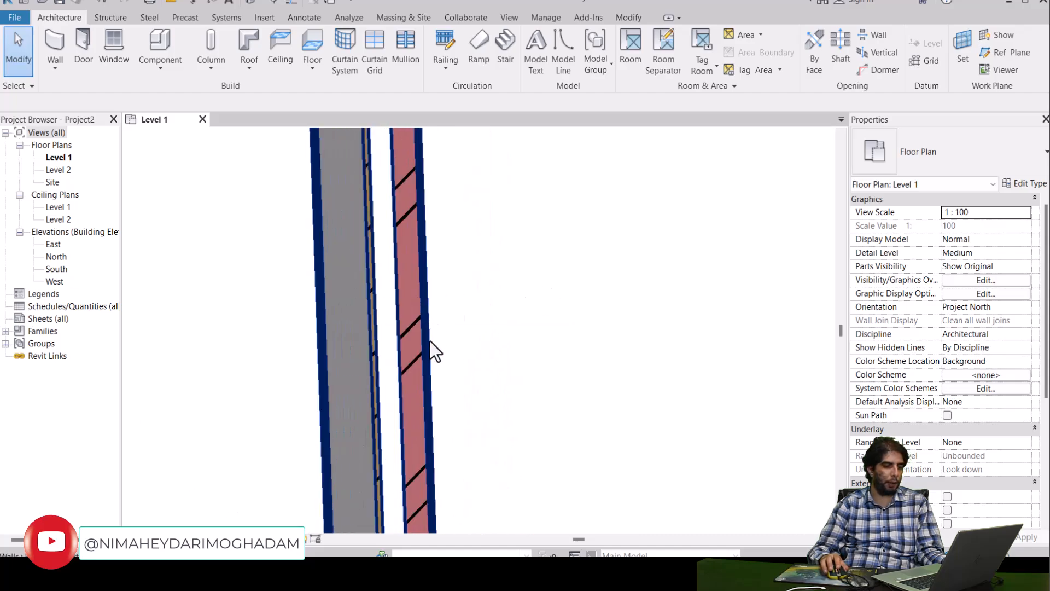
pyautogui.scroll(-3, 430, 341)
pyautogui.scroll(-3, 430, 342)
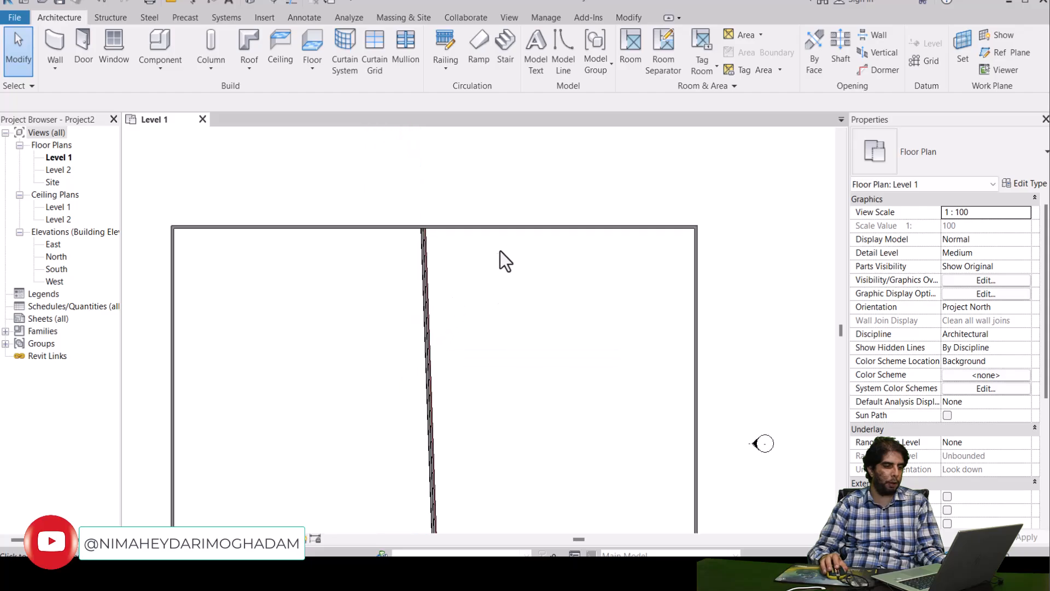
pyautogui.scroll(3, 505, 238)
pyautogui.click(497, 218)
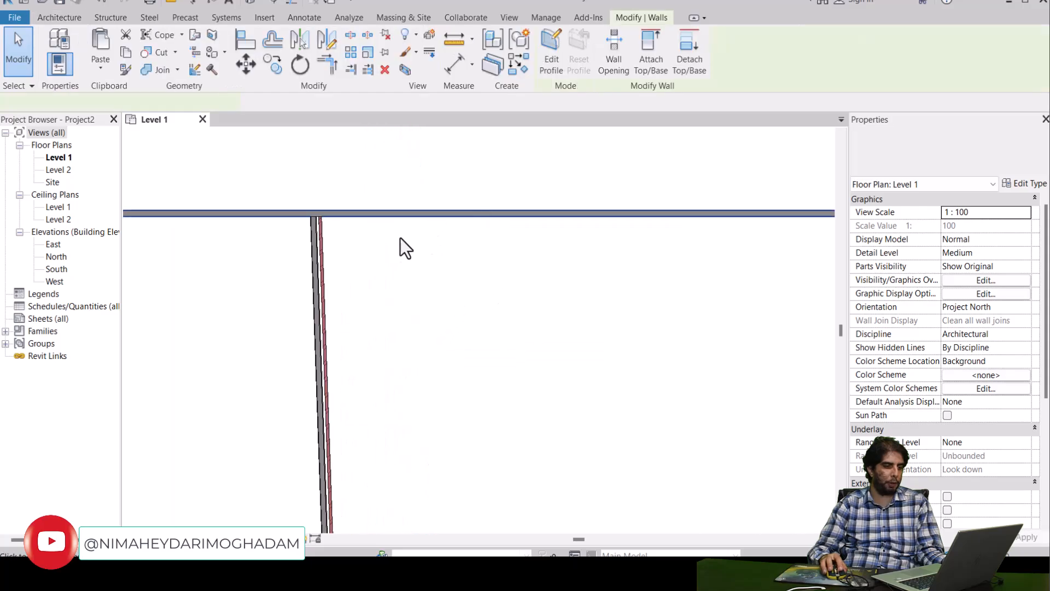
pyautogui.scroll(3, 363, 241)
pyautogui.scroll(1, 297, 235)
pyautogui.click(297, 207)
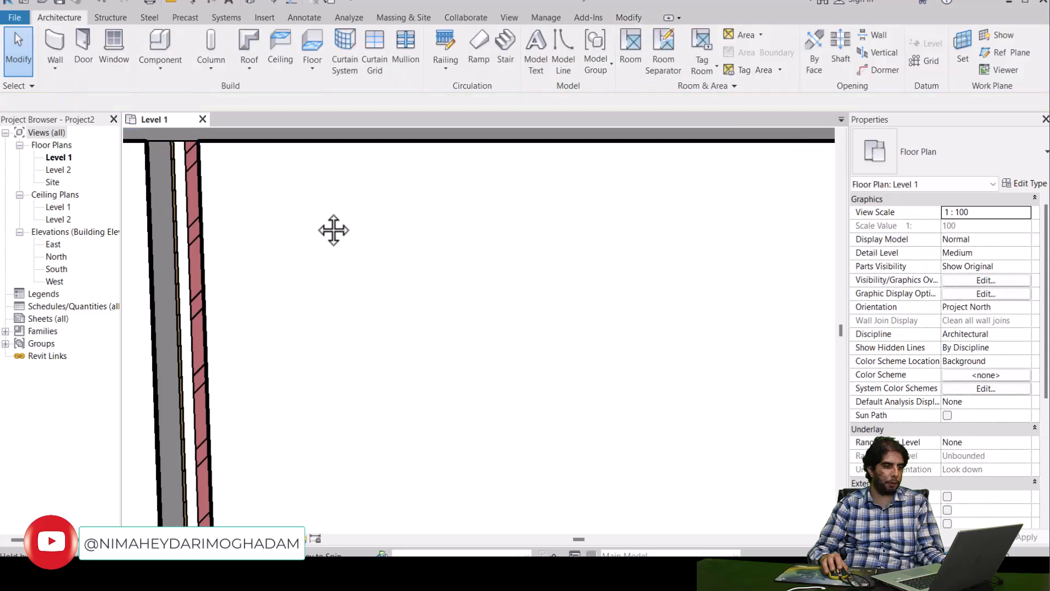
pyautogui.moveTo(333, 227); pyautogui.dragTo(334, 304, button='middle')
pyautogui.click(322, 202)
pyautogui.scroll(-2, 318, 255)
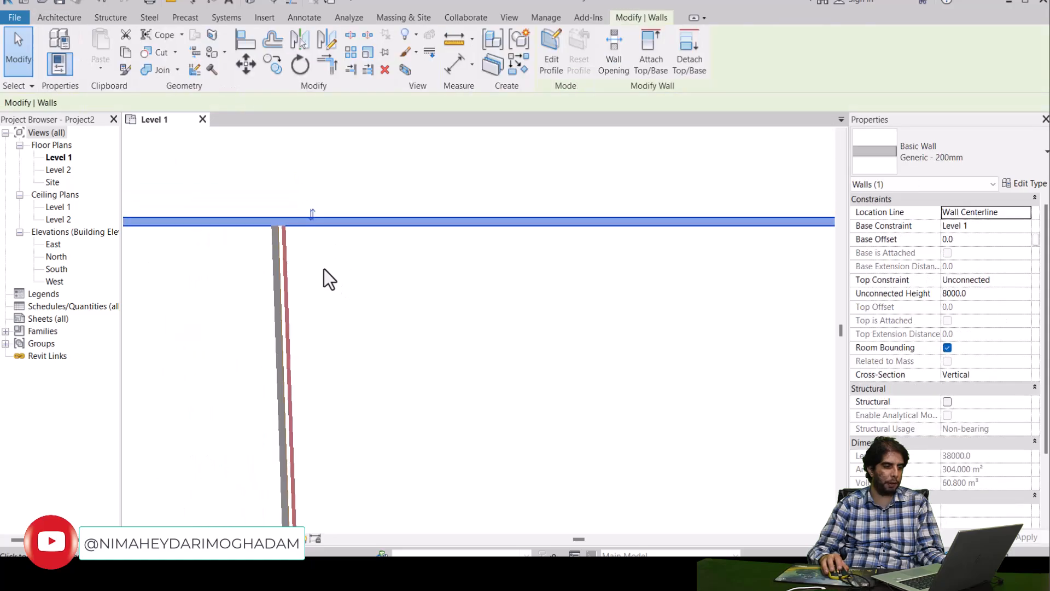
pyautogui.click(335, 300)
pyautogui.scroll(-2, 336, 301)
pyautogui.scroll(-2, 336, 301)
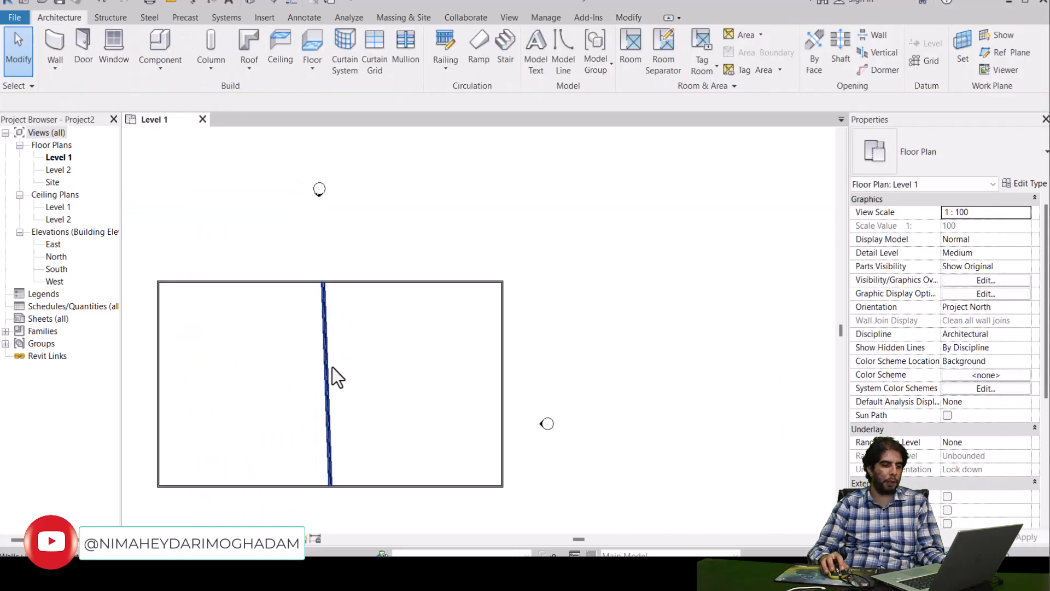
# Review the Function options in the dividing brick wall's type properties, then cancel the dialog.
pyautogui.click(329, 347)
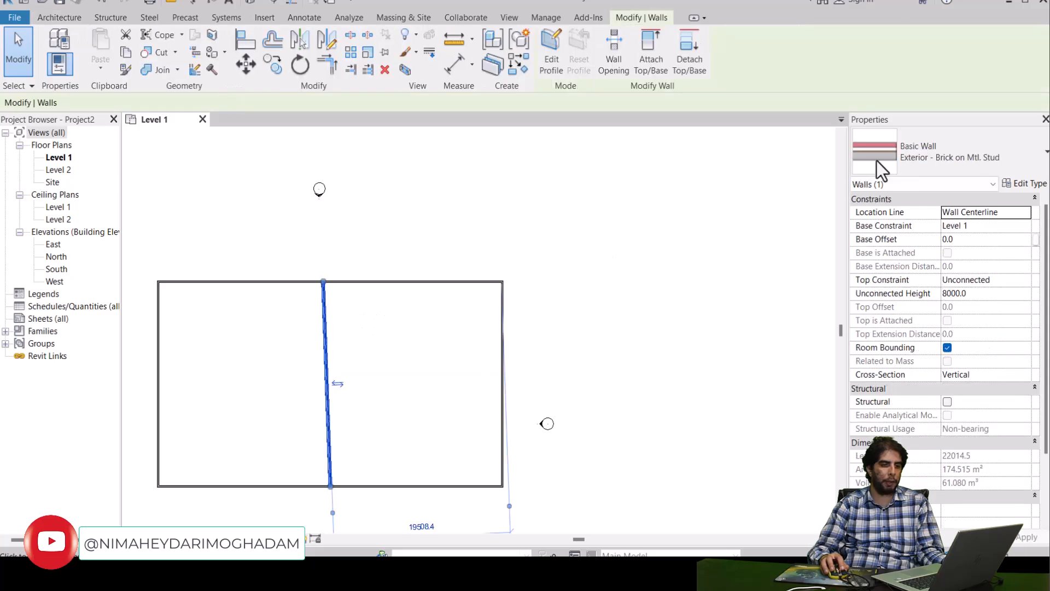
pyautogui.click(1019, 185)
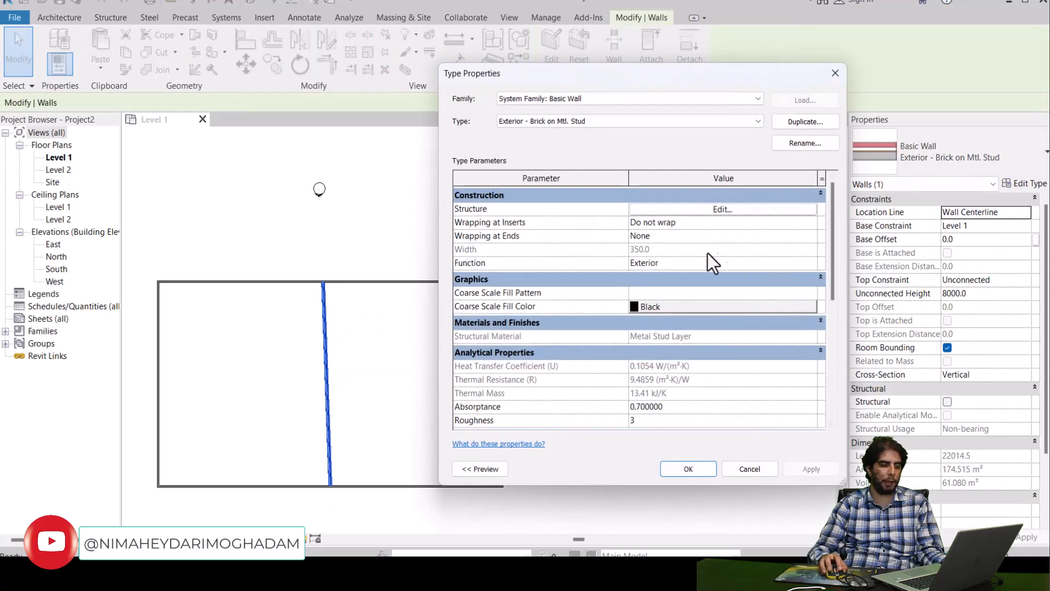
pyautogui.click(646, 264)
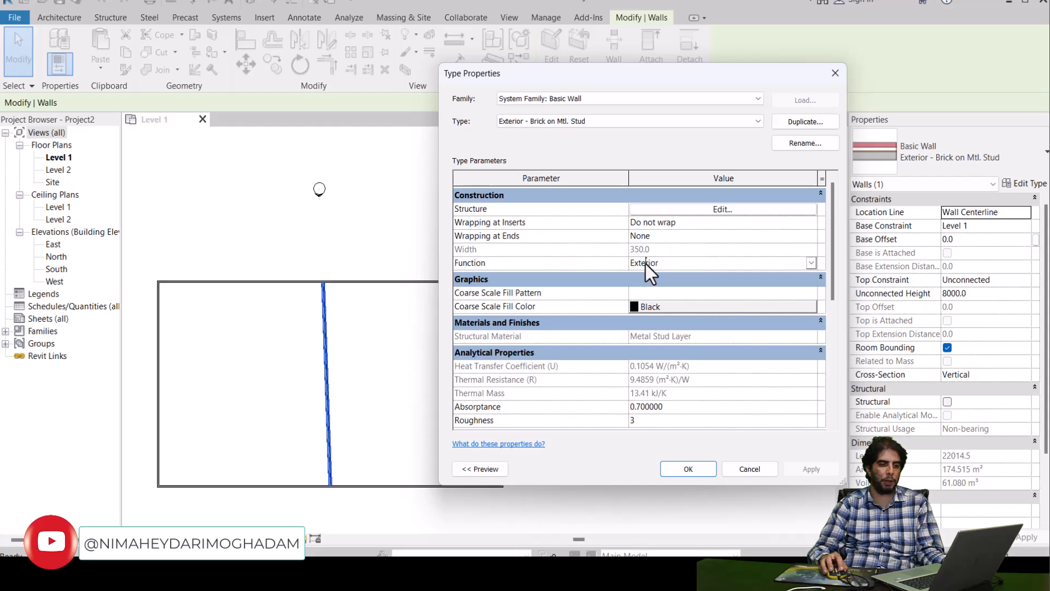
pyautogui.click(811, 262)
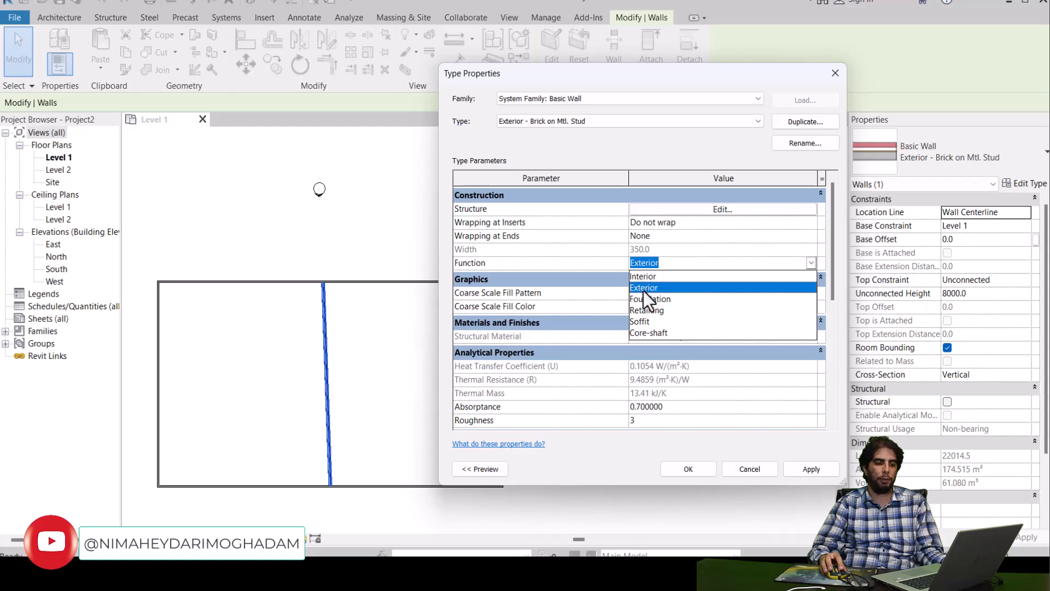
pyautogui.click(753, 469)
pyautogui.click(753, 471)
# Check the Function parameter in the upper outer wall's type properties.
pyautogui.scroll(2, 380, 274)
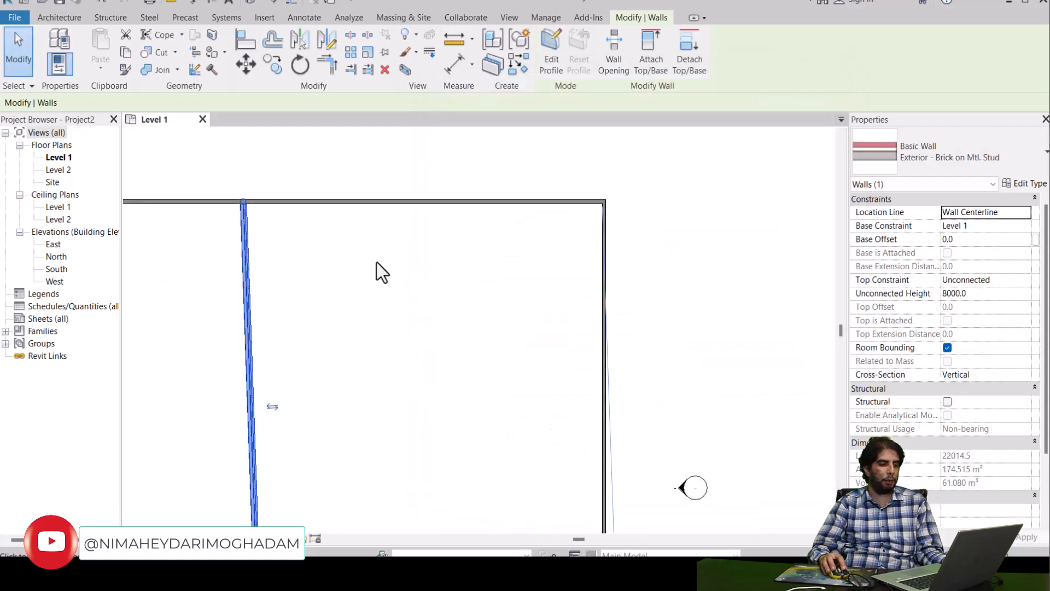
pyautogui.click(363, 224)
pyautogui.click(363, 203)
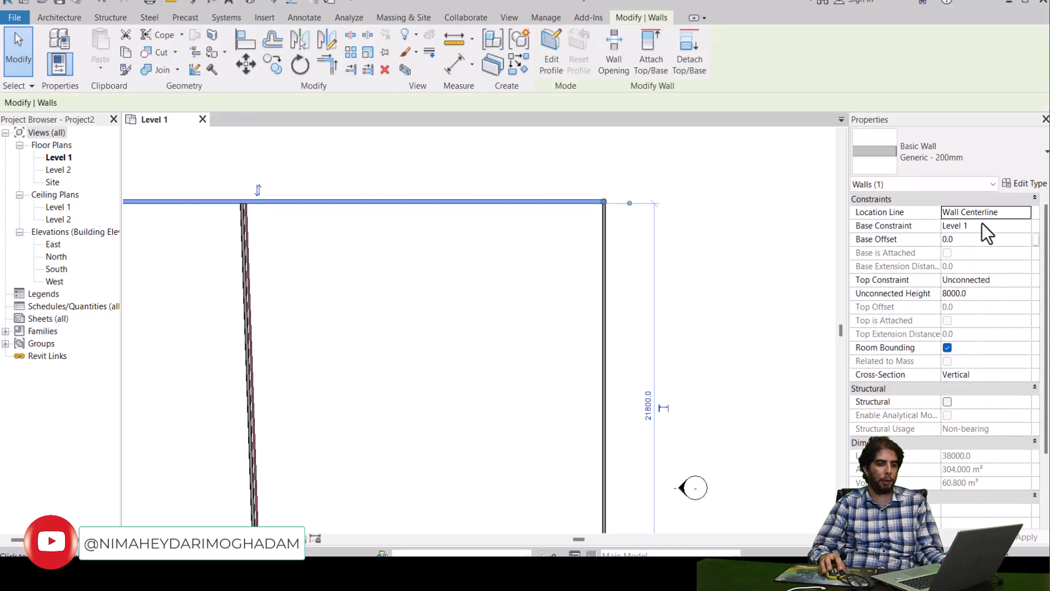
pyautogui.click(1011, 184)
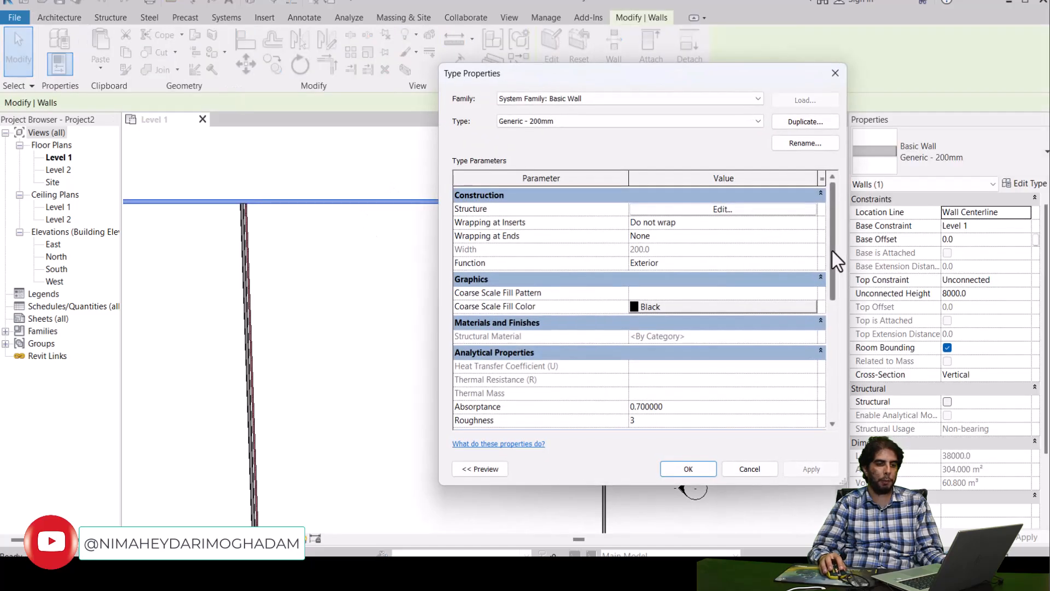
pyautogui.click(760, 262)
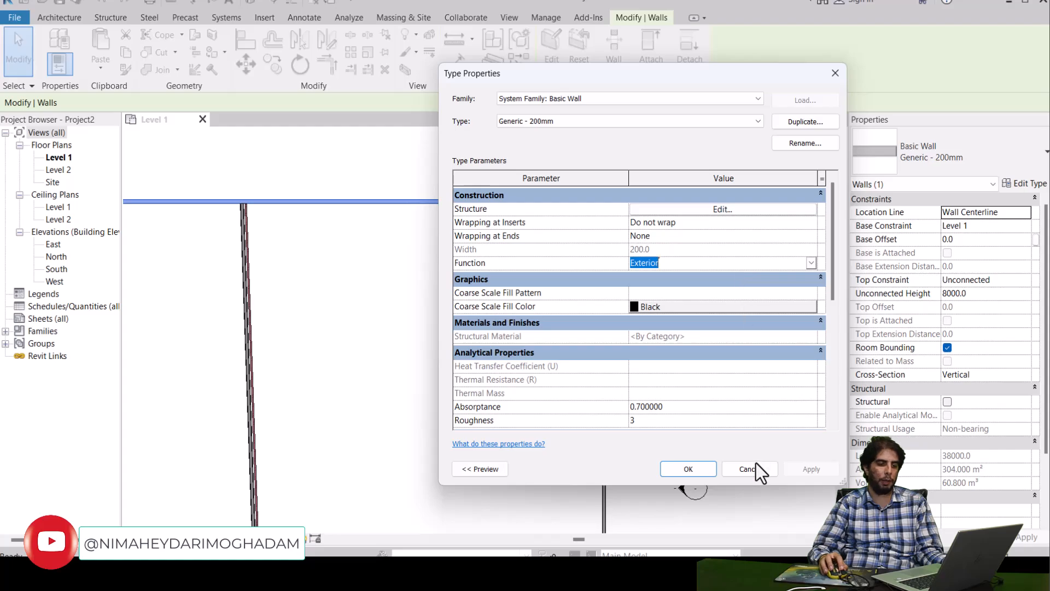
pyautogui.click(691, 466)
# Examine the dividing brick wall along its length and where it meets the surrounding outer walls.
pyautogui.moveTo(419, 382); pyautogui.dragTo(745, 287, button='middle')
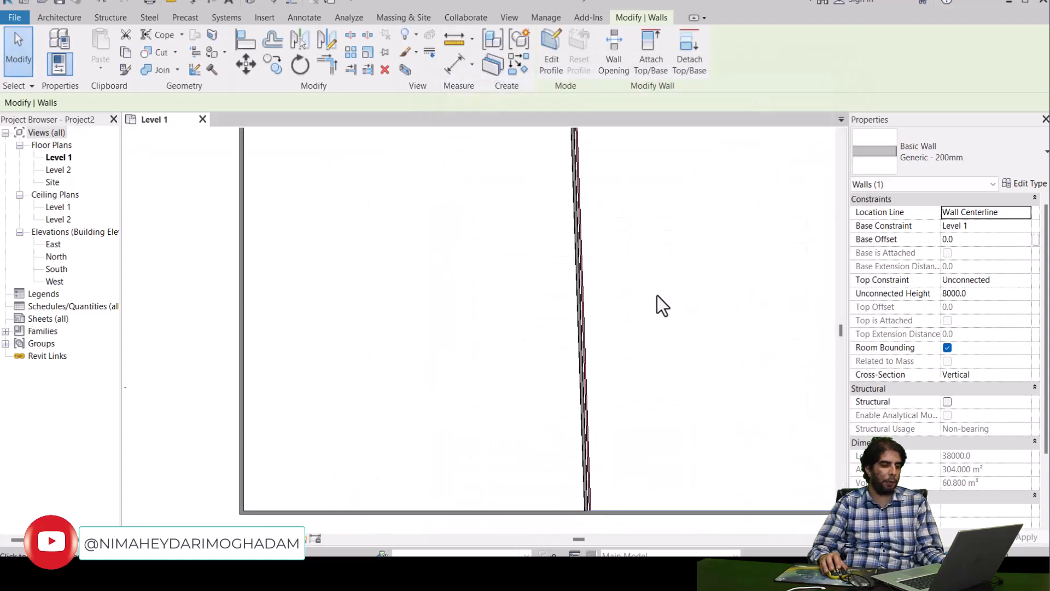
pyautogui.click(581, 298)
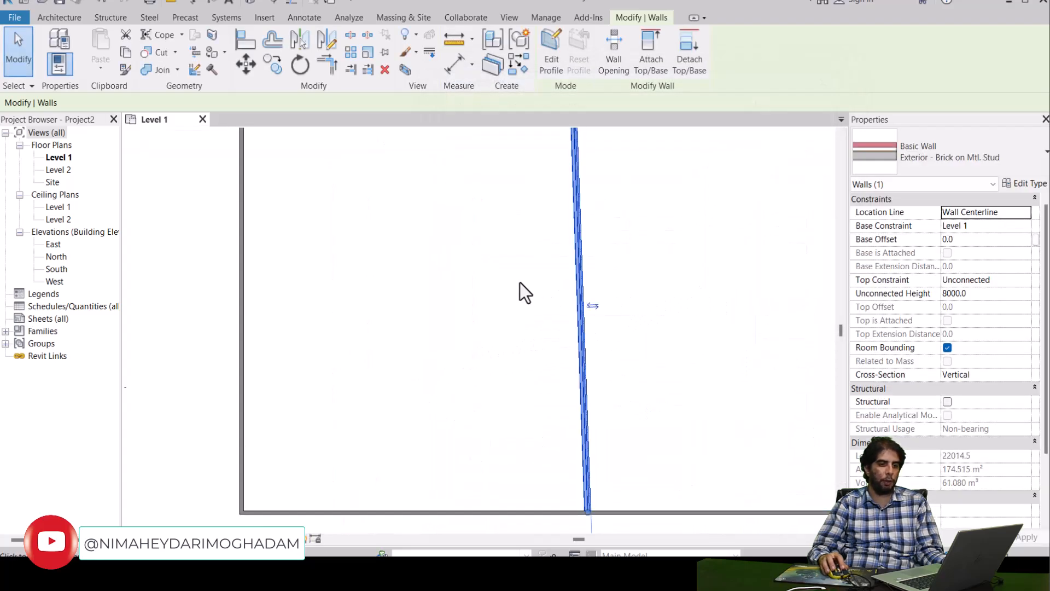
pyautogui.moveTo(520, 282); pyautogui.dragTo(566, 335, button='middle')
pyautogui.scroll(-2, 546, 328)
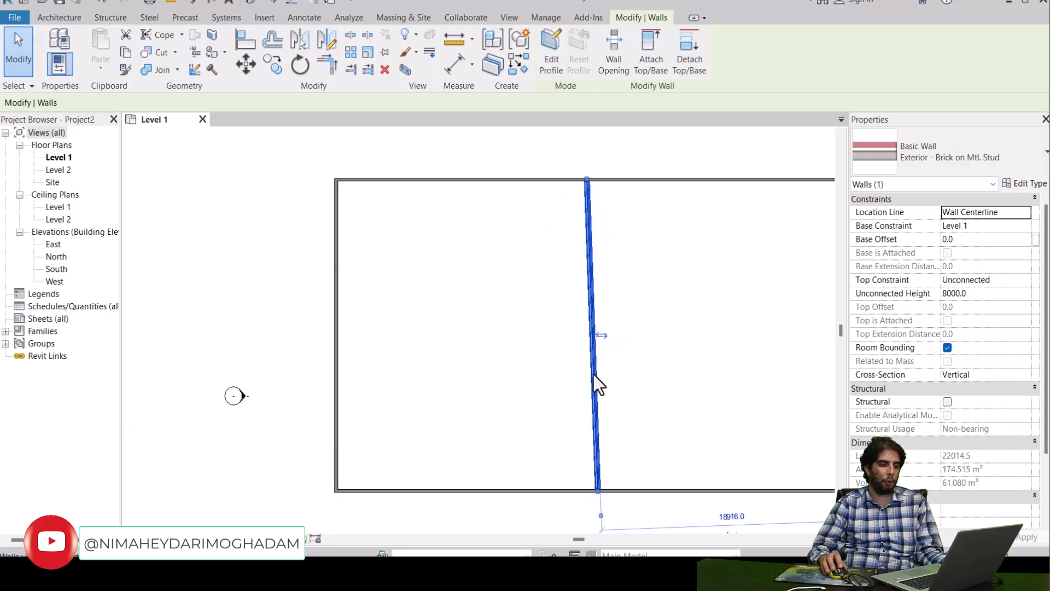
pyautogui.moveTo(465, 208); pyautogui.dragTo(340, 223, button='middle')
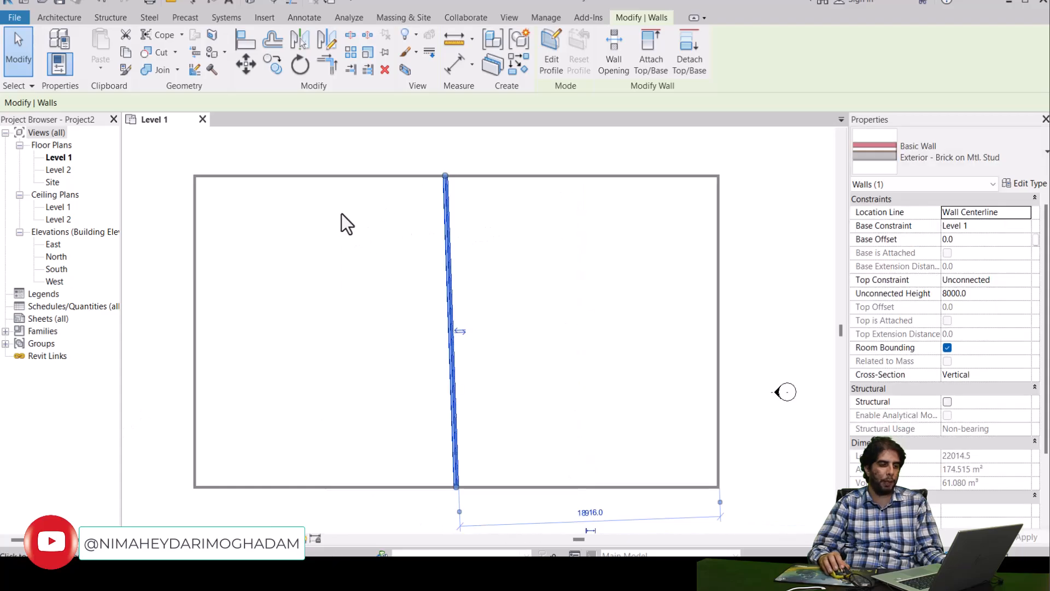
pyautogui.scroll(1, 464, 240)
pyautogui.click(458, 240)
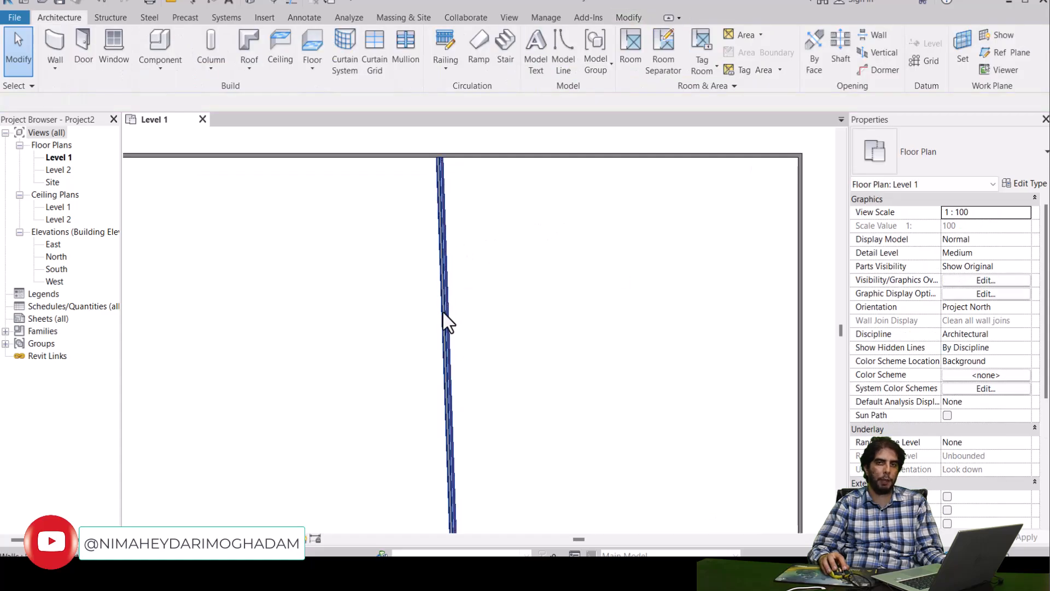
pyautogui.scroll(-1, 439, 273)
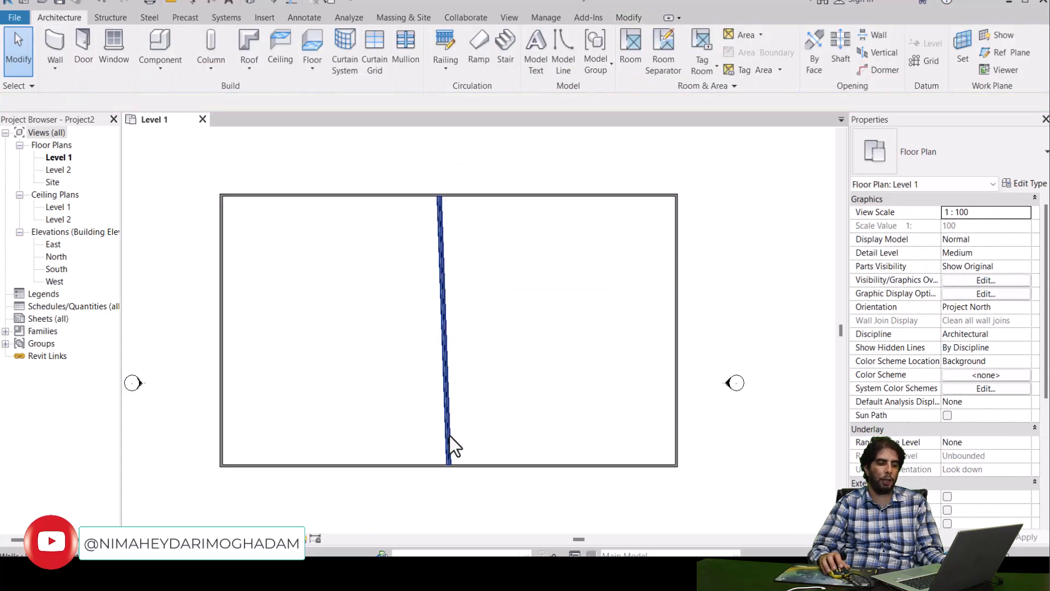
pyautogui.scroll(1, 449, 199)
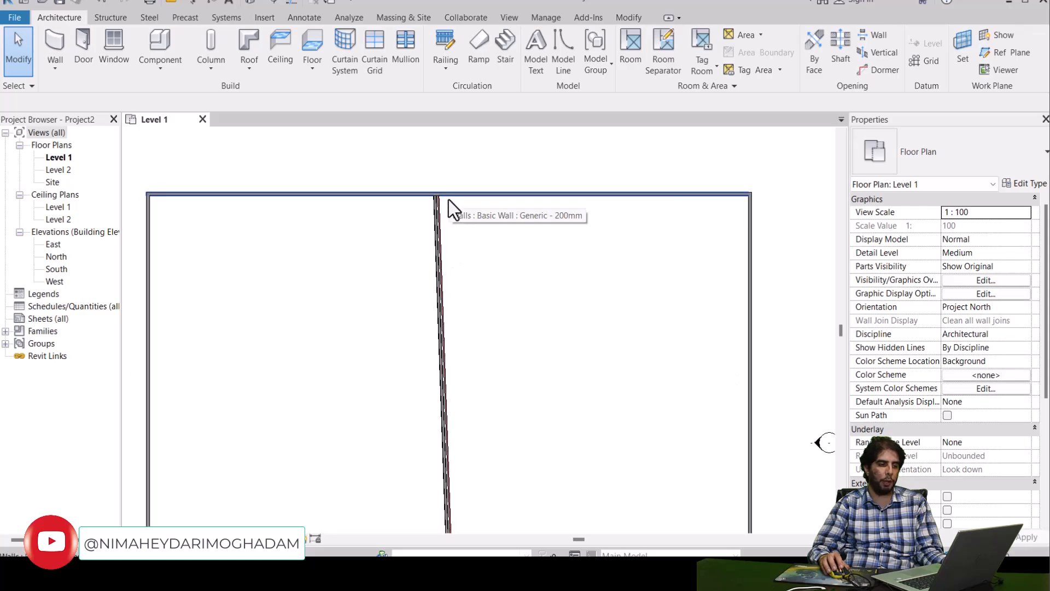
pyautogui.moveTo(481, 241); pyautogui.dragTo(492, 244, button='middle')
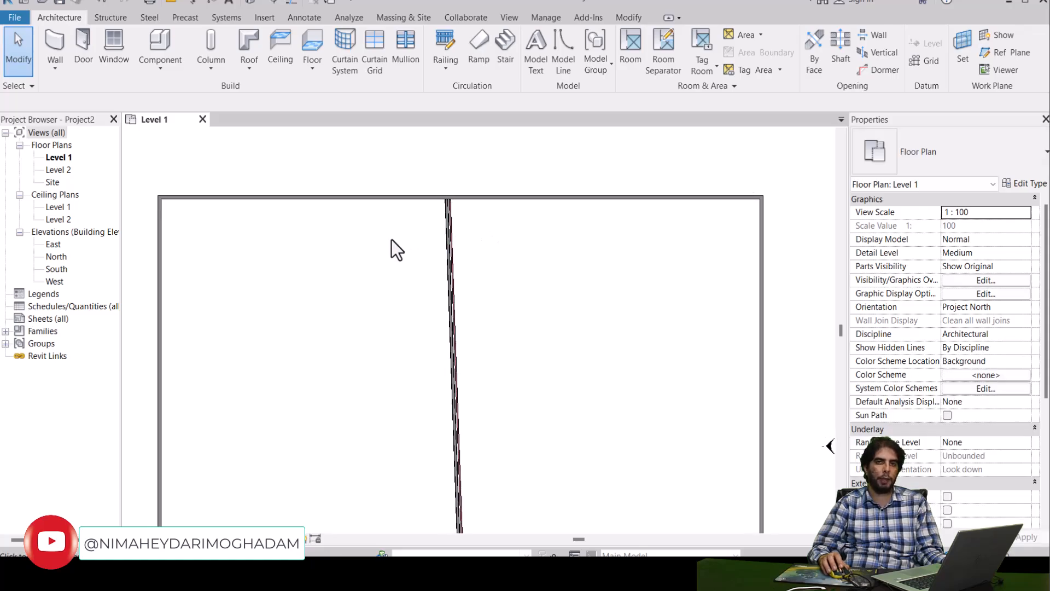
# Compare the dividing brick wall's layers with the plain outer walls, selecting the dividing wall to check its type.
pyautogui.scroll(-2, 359, 227)
pyautogui.moveTo(378, 244); pyautogui.dragTo(389, 244, button='middle')
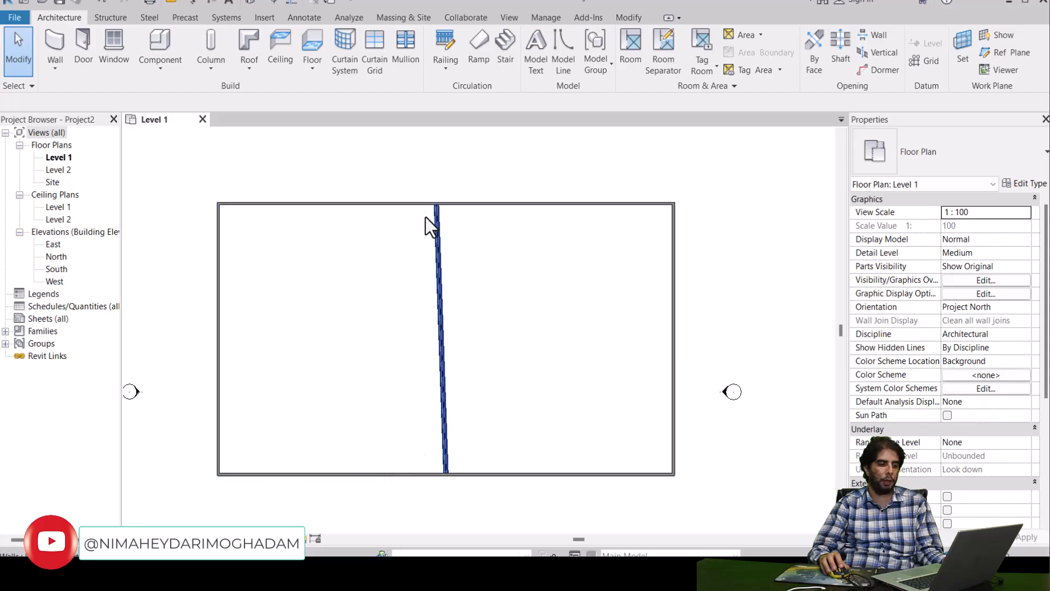
pyautogui.scroll(5, 414, 245)
pyautogui.scroll(2, 508, 202)
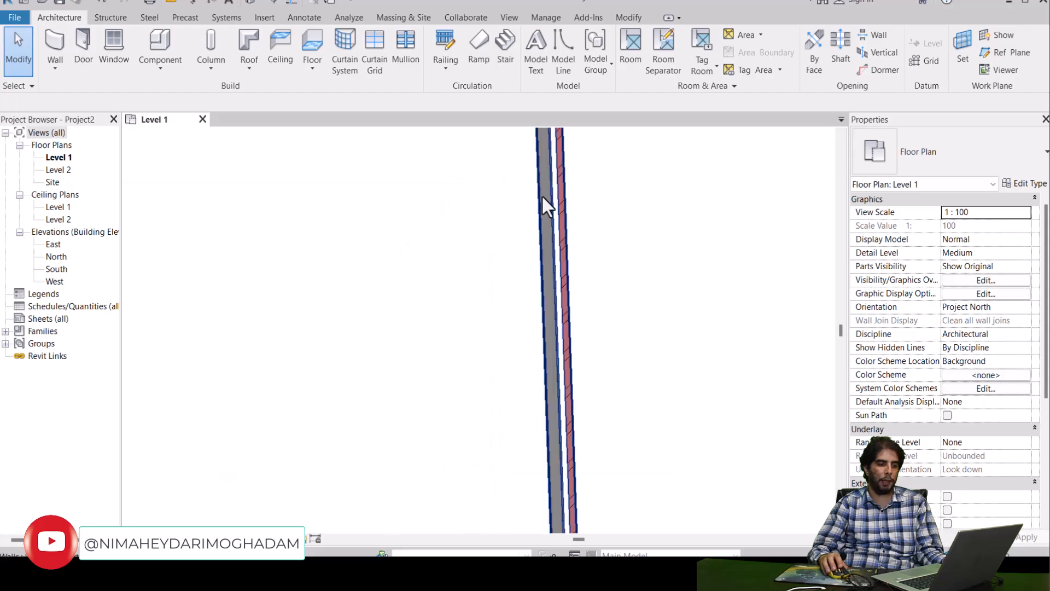
pyautogui.scroll(-5, 572, 286)
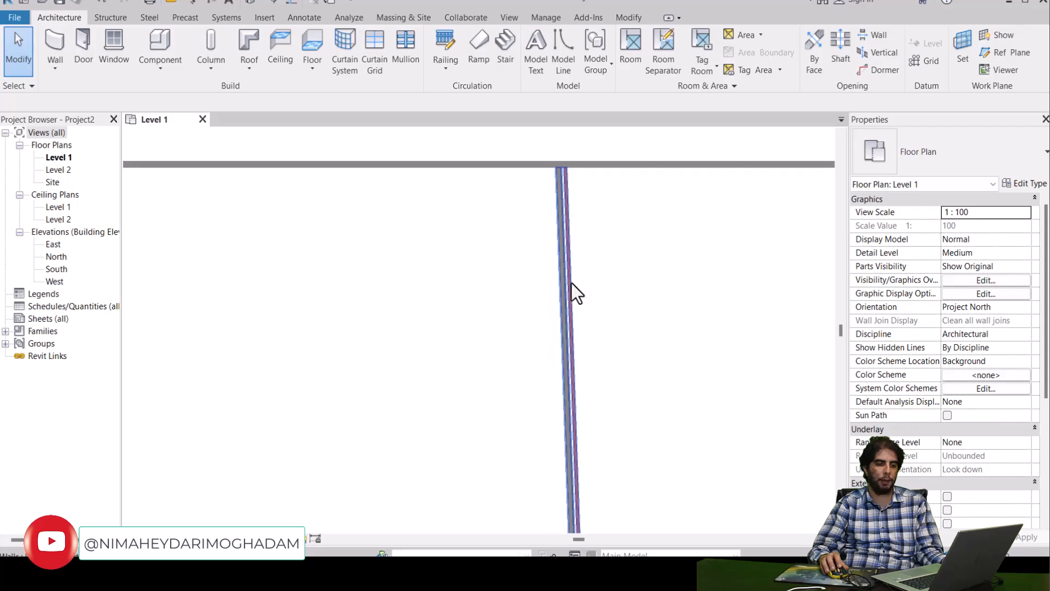
pyautogui.scroll(-3, 555, 265)
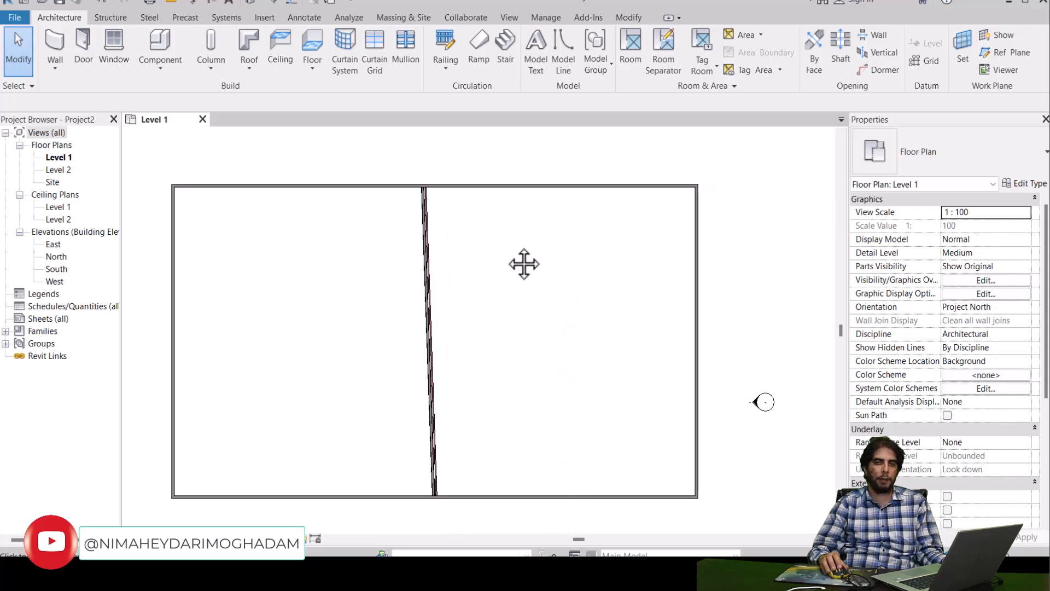
pyautogui.click(497, 187)
pyautogui.click(427, 243)
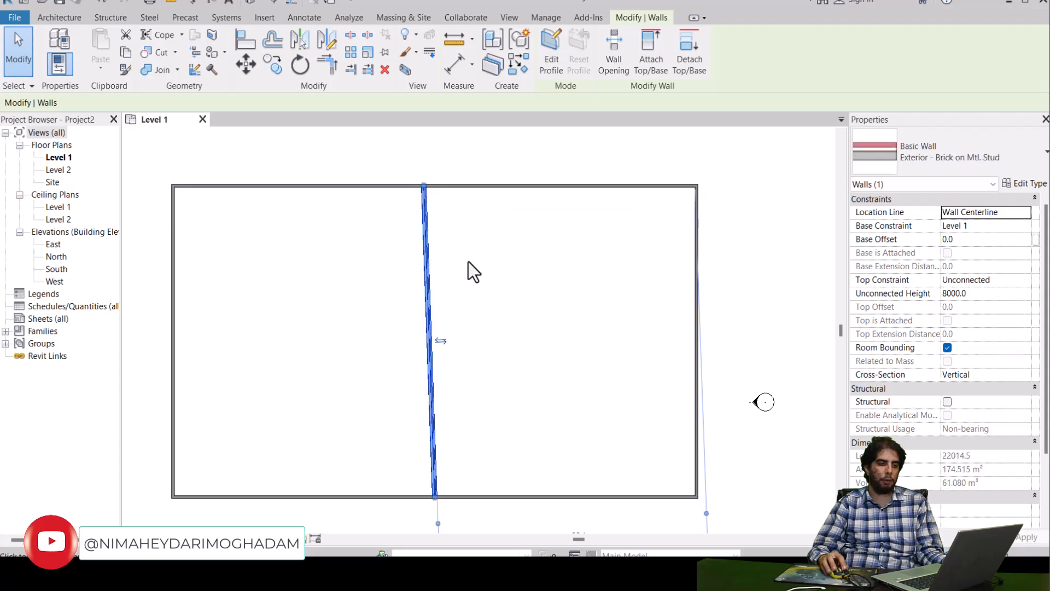
pyautogui.click(490, 266)
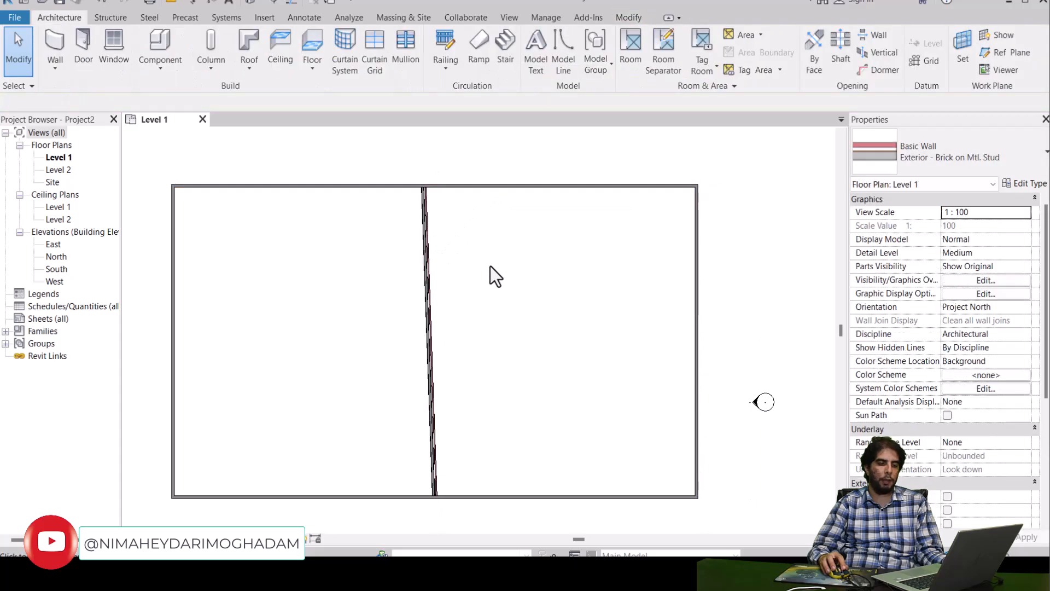
pyautogui.click(428, 284)
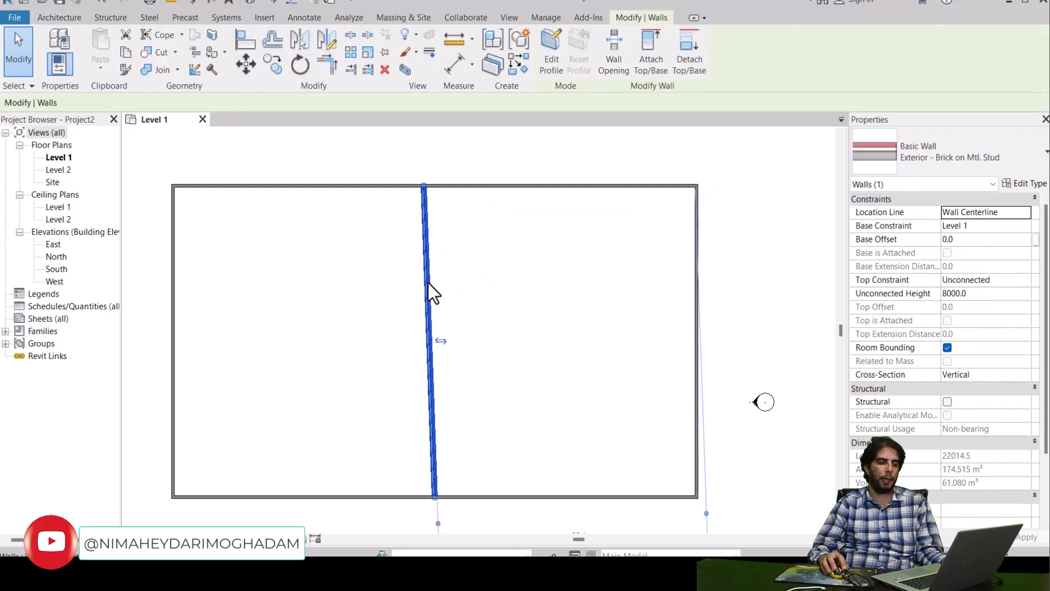
pyautogui.click(481, 211)
# Set the Coarse Scale Fill Pattern to Triangles in the type properties of the upper Generic - 200mm outer wall.
pyautogui.scroll(4, 480, 211)
pyautogui.moveTo(481, 211); pyautogui.dragTo(495, 282, button='middle')
pyautogui.scroll(2, 495, 281)
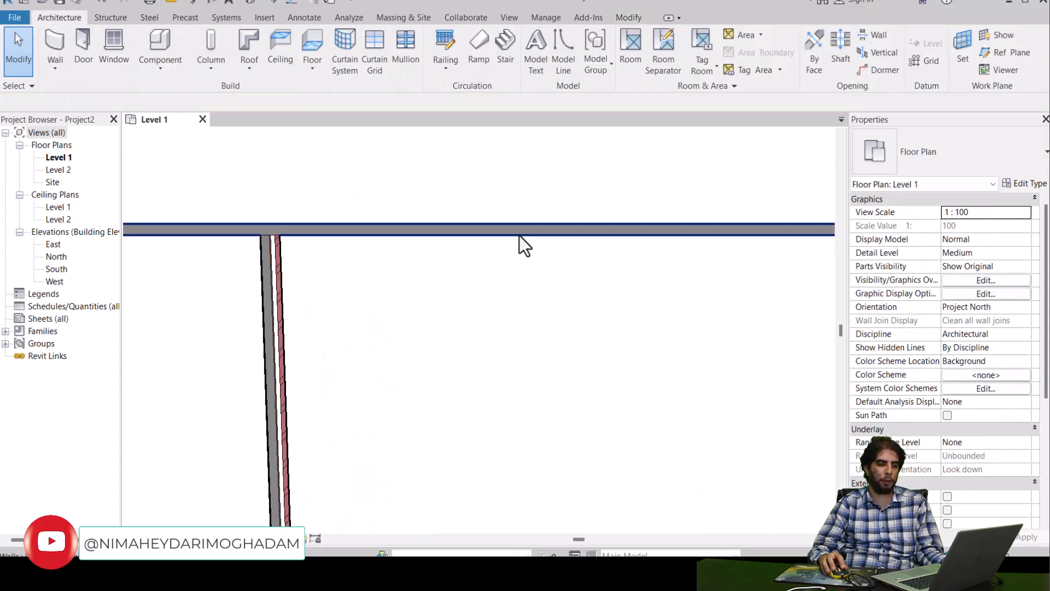
pyautogui.click(699, 229)
pyautogui.click(1024, 183)
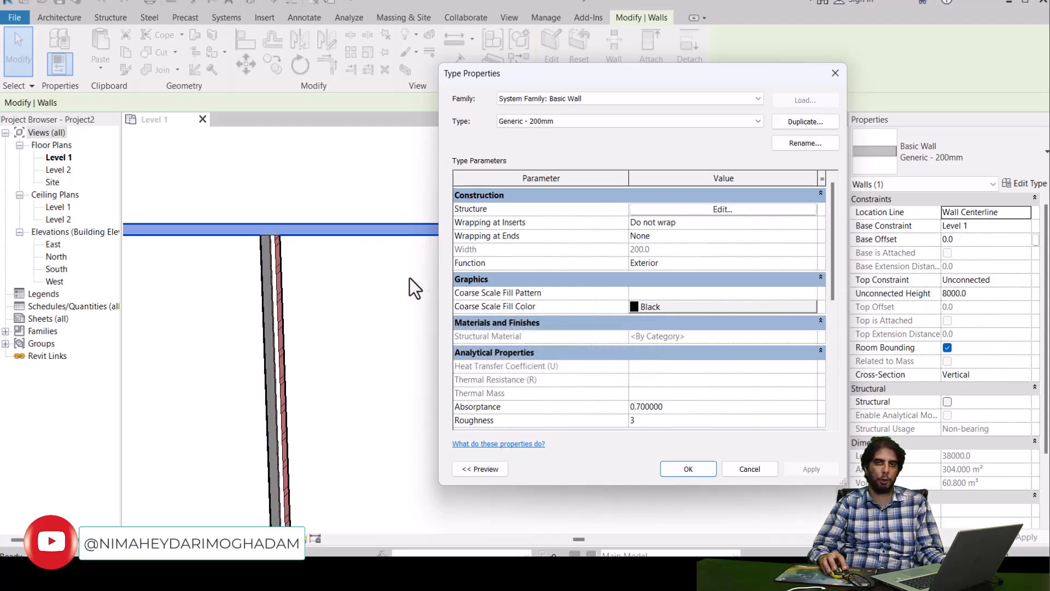
pyautogui.click(726, 292)
pyautogui.click(814, 294)
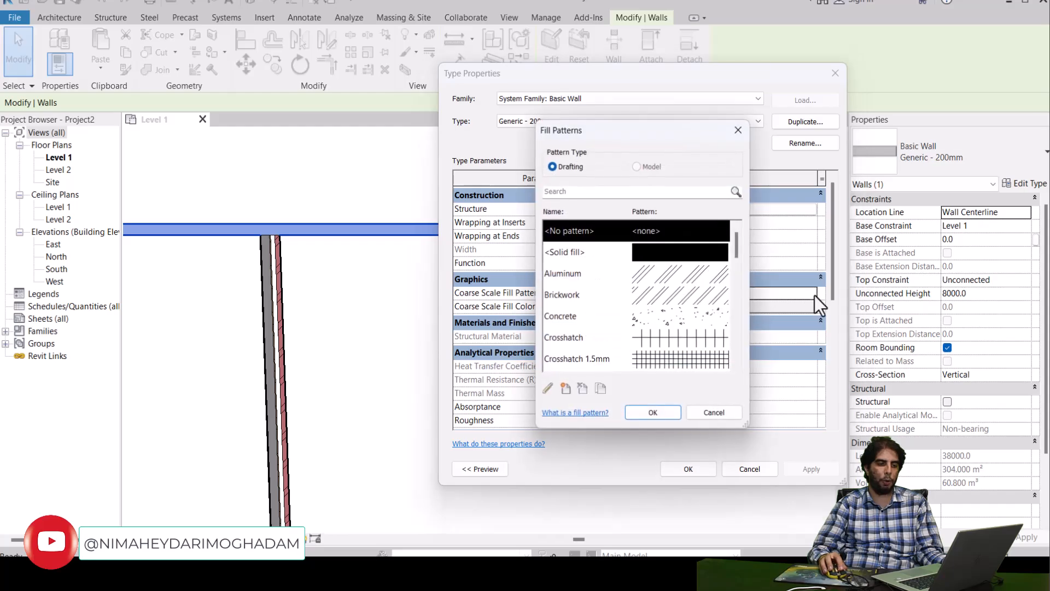
pyautogui.click(582, 258)
pyautogui.click(582, 276)
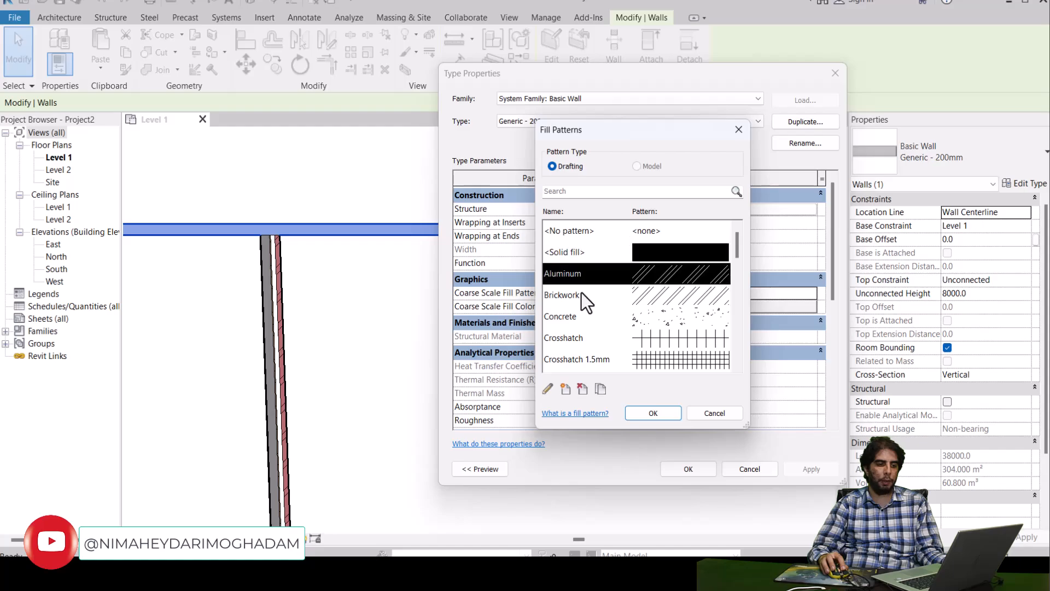
pyautogui.click(582, 295)
pyautogui.click(577, 318)
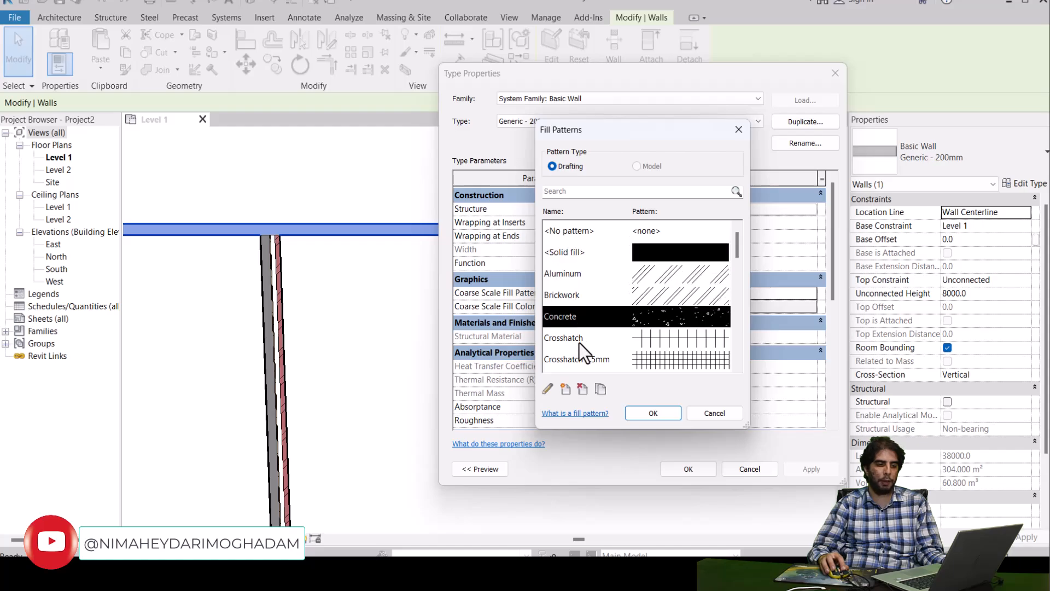
pyautogui.click(580, 341)
pyautogui.click(584, 360)
pyautogui.scroll(-5, 603, 347)
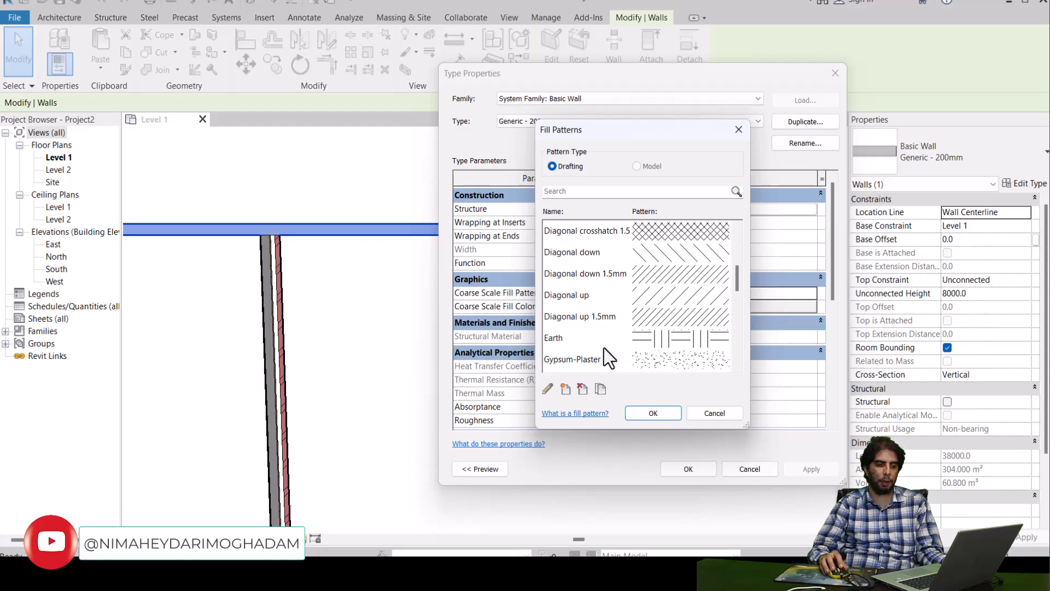
pyautogui.scroll(-2, 604, 348)
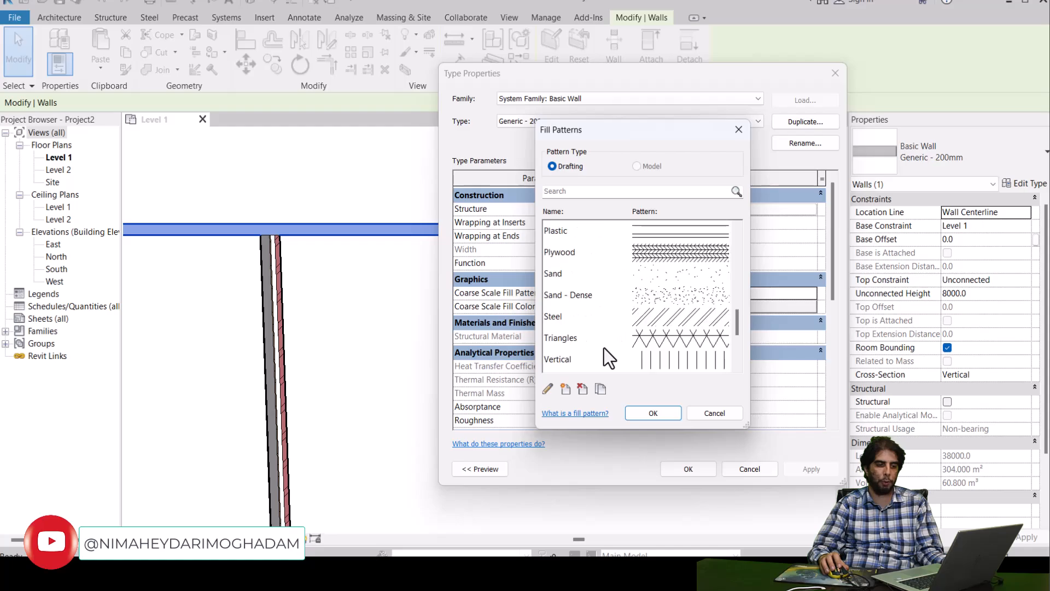
pyautogui.click(604, 347)
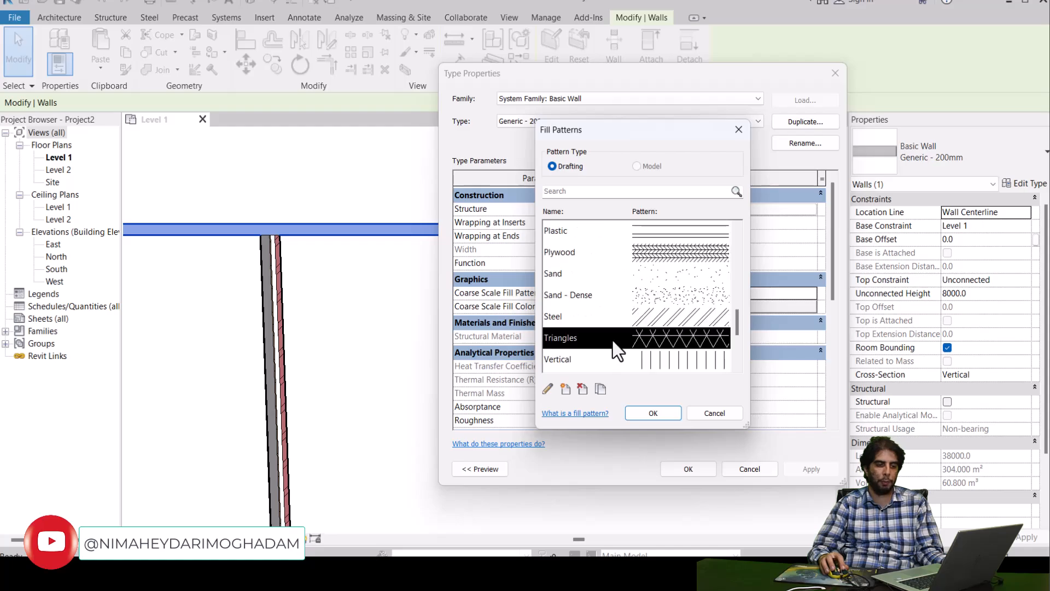
pyautogui.click(651, 413)
# Try to give the wall type's Coarse Scale Fill Color a red hue and apply the type changes.
pyautogui.click(690, 305)
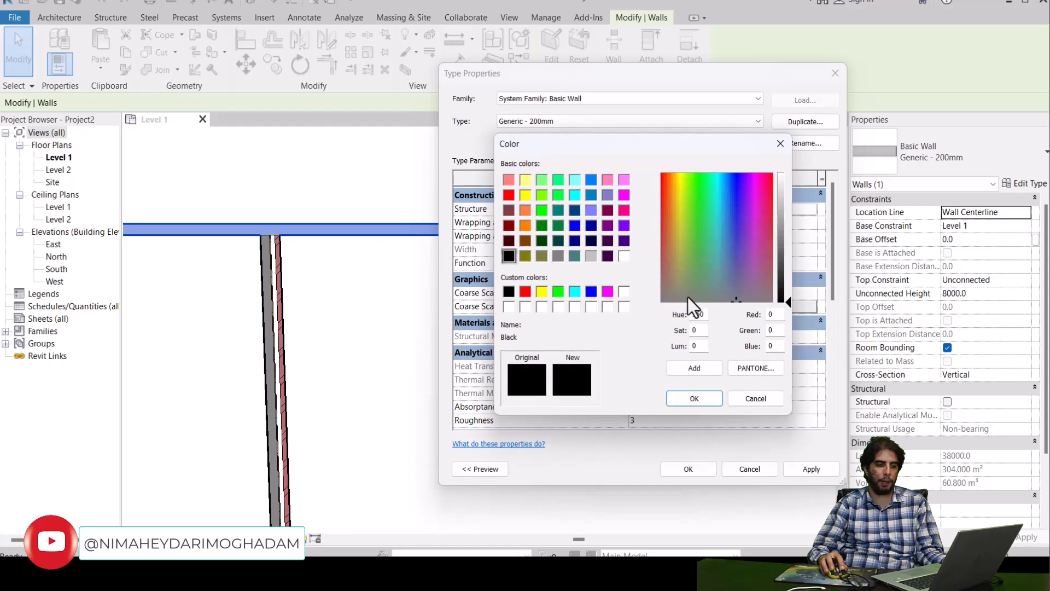
pyautogui.click(675, 201)
pyautogui.moveTo(675, 207); pyautogui.dragTo(681, 192)
pyautogui.moveTo(692, 257); pyautogui.dragTo(772, 178)
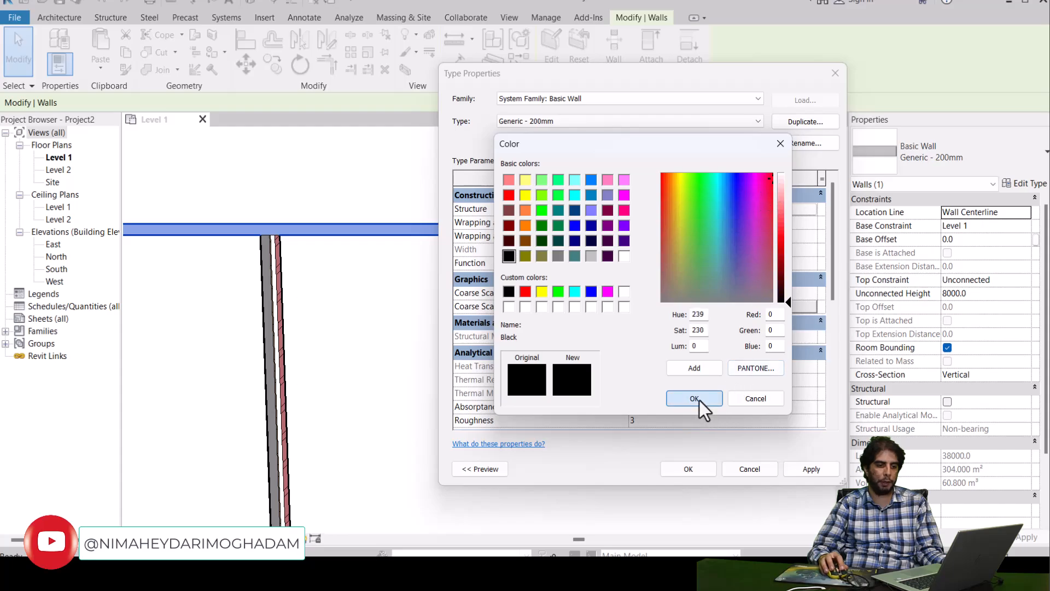
pyautogui.click(695, 399)
pyautogui.click(815, 470)
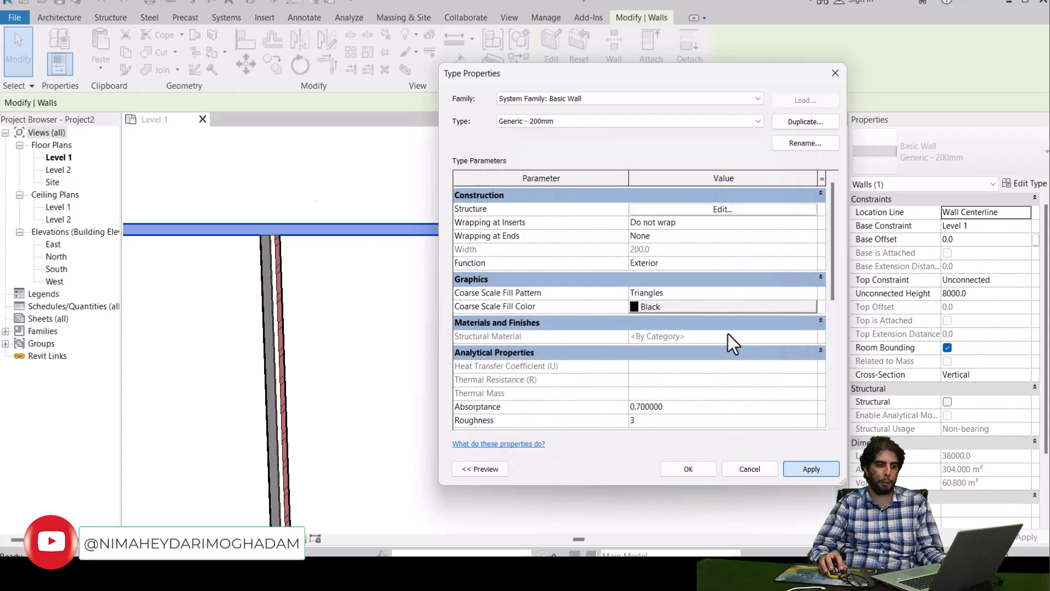
# Set the wall type's Coarse Scale Fill Color to green RGB 069-186-104 and accept the type properties.
pyautogui.click(719, 306)
pyautogui.click(689, 198)
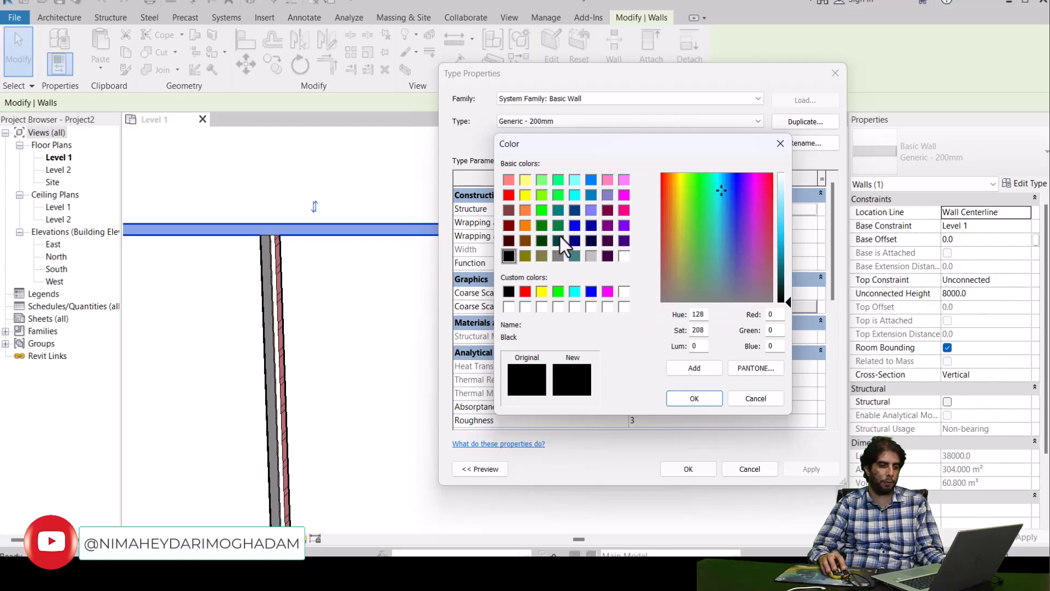
pyautogui.click(574, 225)
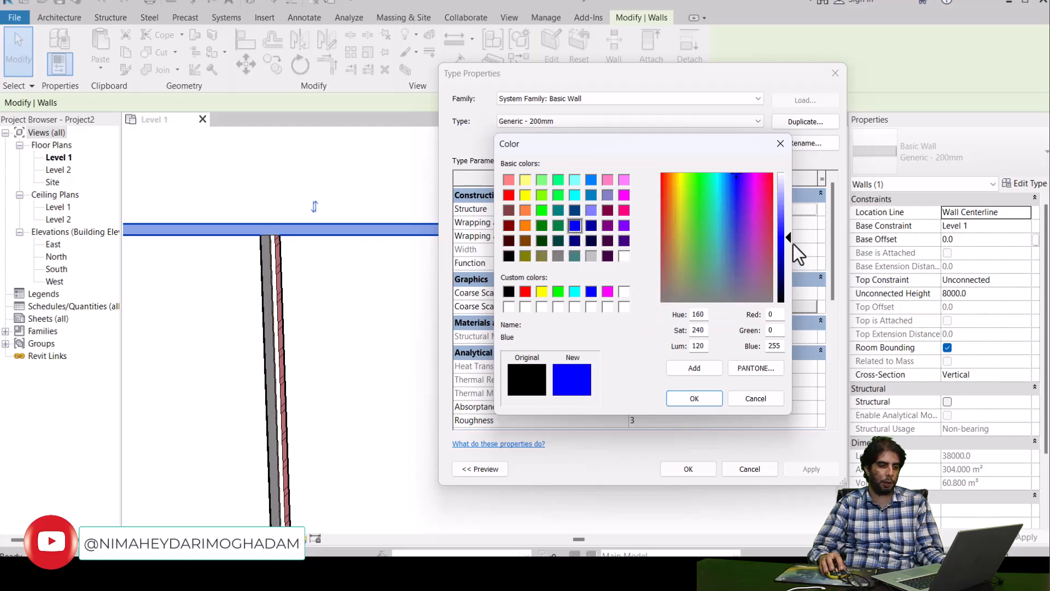
pyautogui.click(704, 242)
pyautogui.click(703, 398)
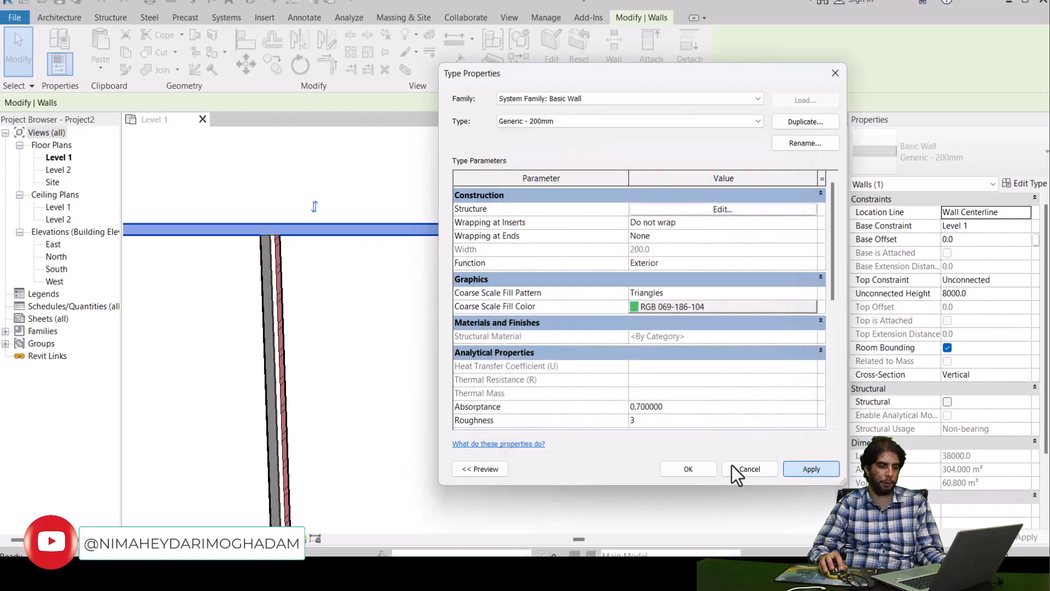
pyautogui.click(681, 469)
# Deselect the wall and set the Level 1 floor plan's detail level to Coarse.
pyautogui.scroll(-2, 556, 393)
pyautogui.click(470, 337)
pyautogui.scroll(-4, 469, 336)
pyautogui.moveTo(467, 336); pyautogui.dragTo(487, 311, button='middle')
pyautogui.click(180, 539)
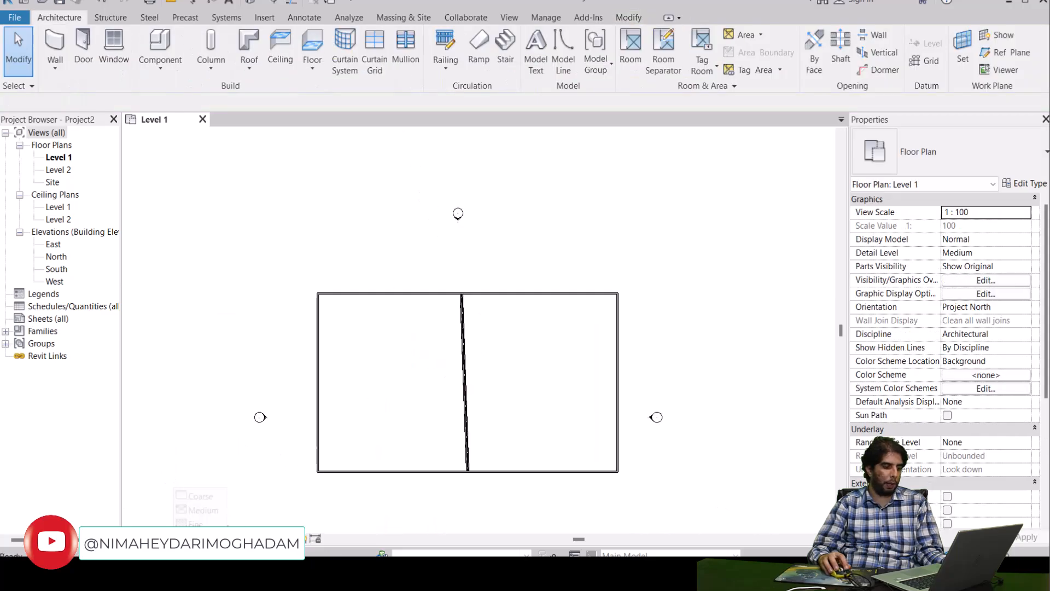
pyautogui.click(186, 496)
# Choose the Shaded visual style and examine the fill pattern at the outer walls' upper-left corner.
pyautogui.scroll(3, 319, 295)
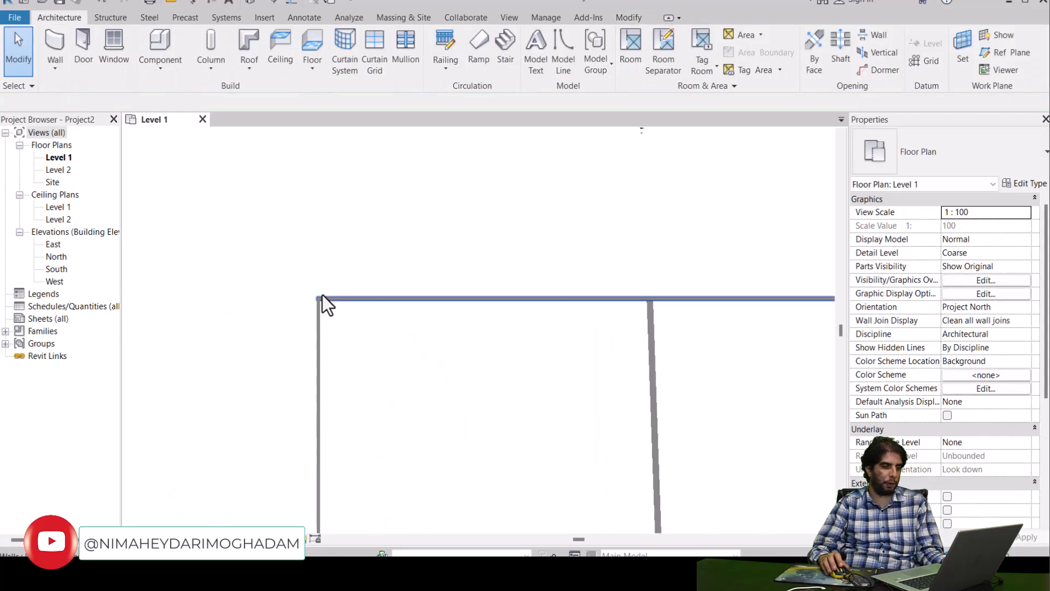
pyautogui.click(194, 538)
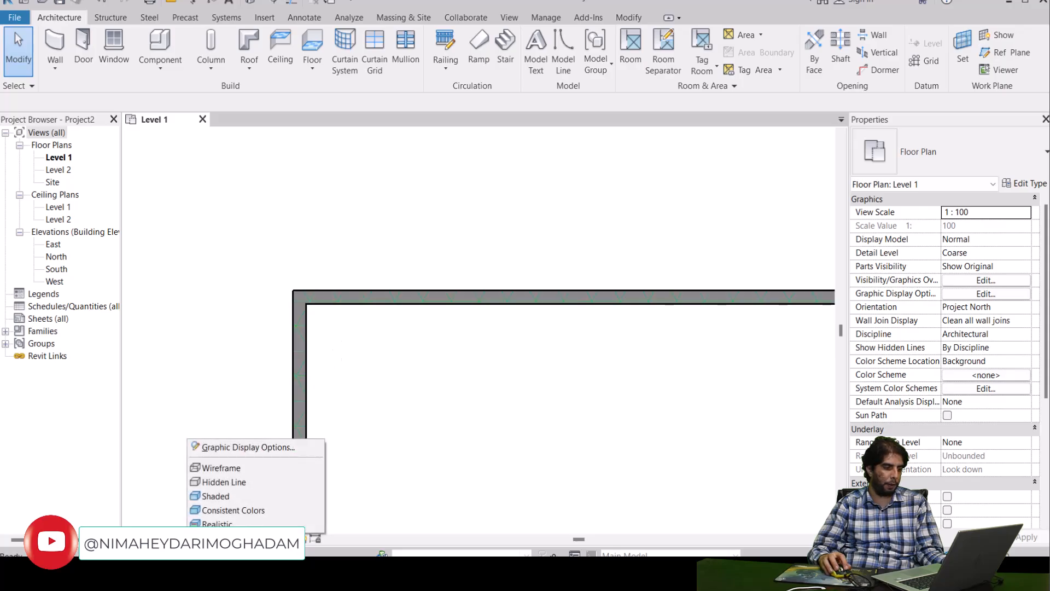
pyautogui.click(225, 493)
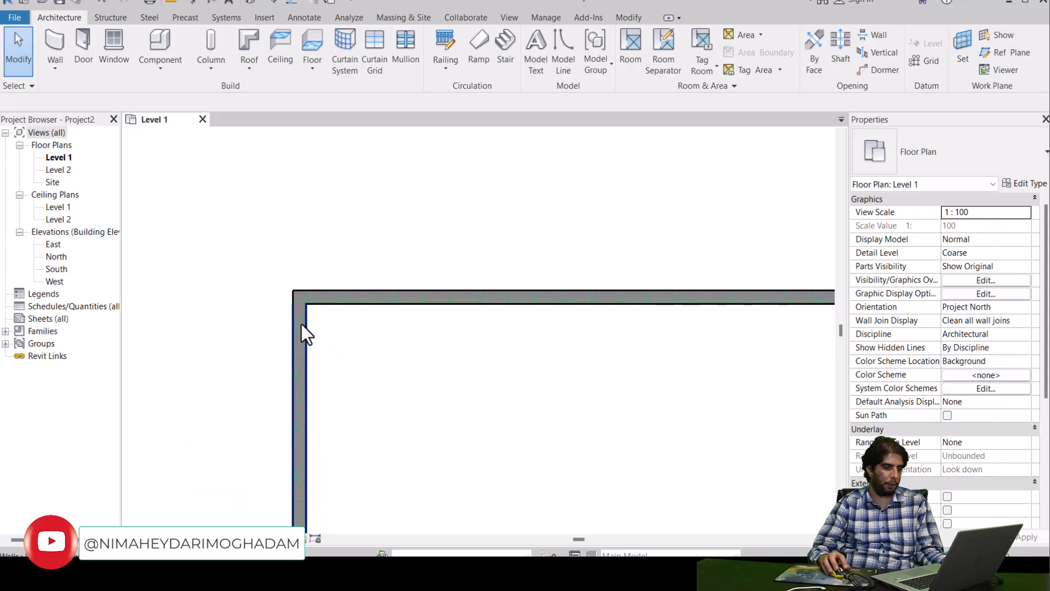
pyautogui.scroll(2, 313, 312)
pyautogui.scroll(4, 320, 310)
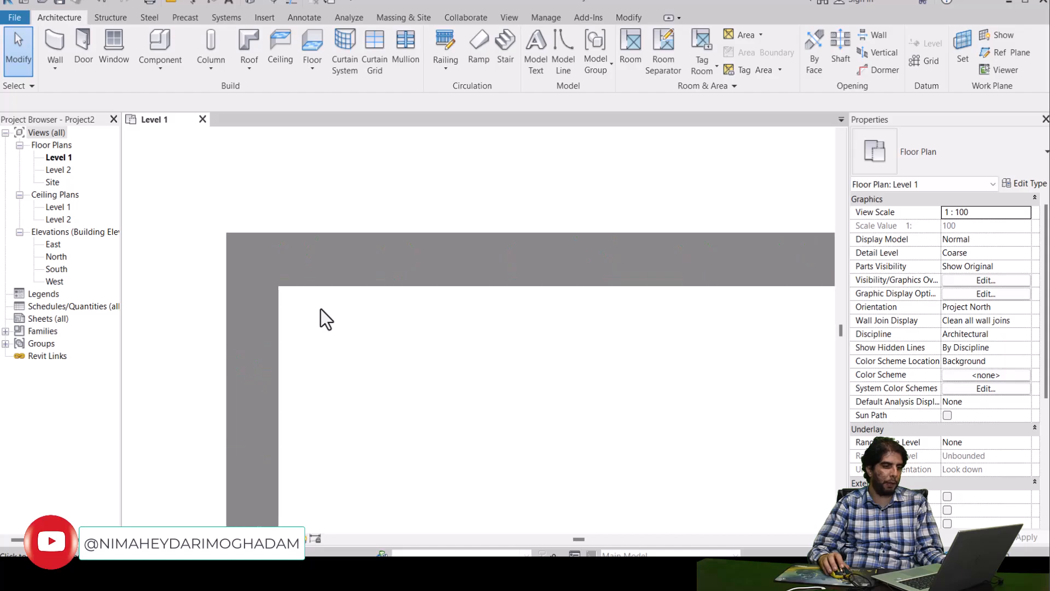
pyautogui.moveTo(320, 309); pyautogui.dragTo(387, 356, button='middle')
pyautogui.scroll(2, 369, 346)
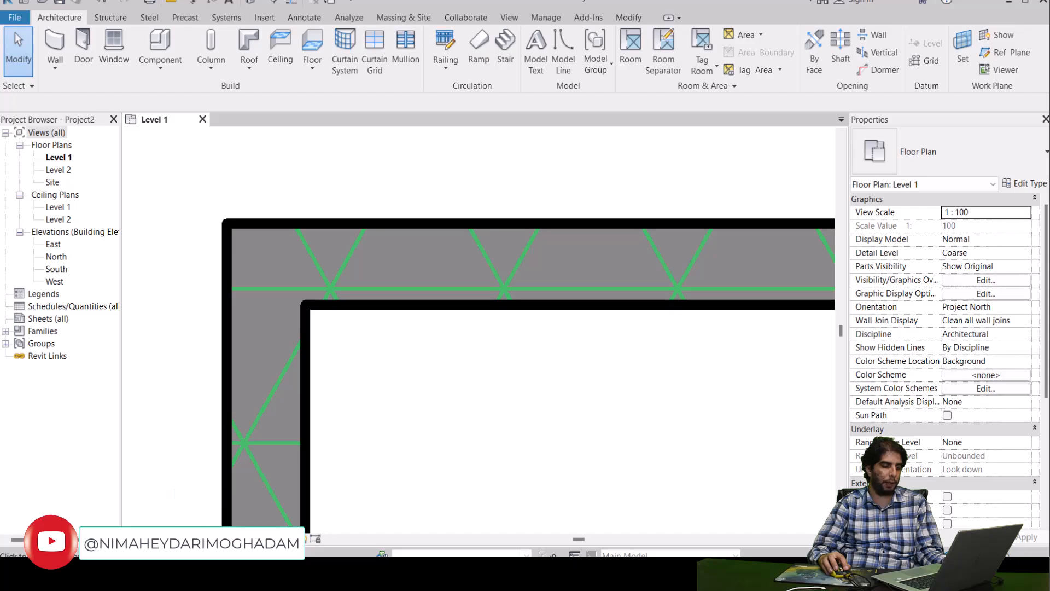
# Set the floor plan's visual style to Hidden Line.
pyautogui.click(193, 538)
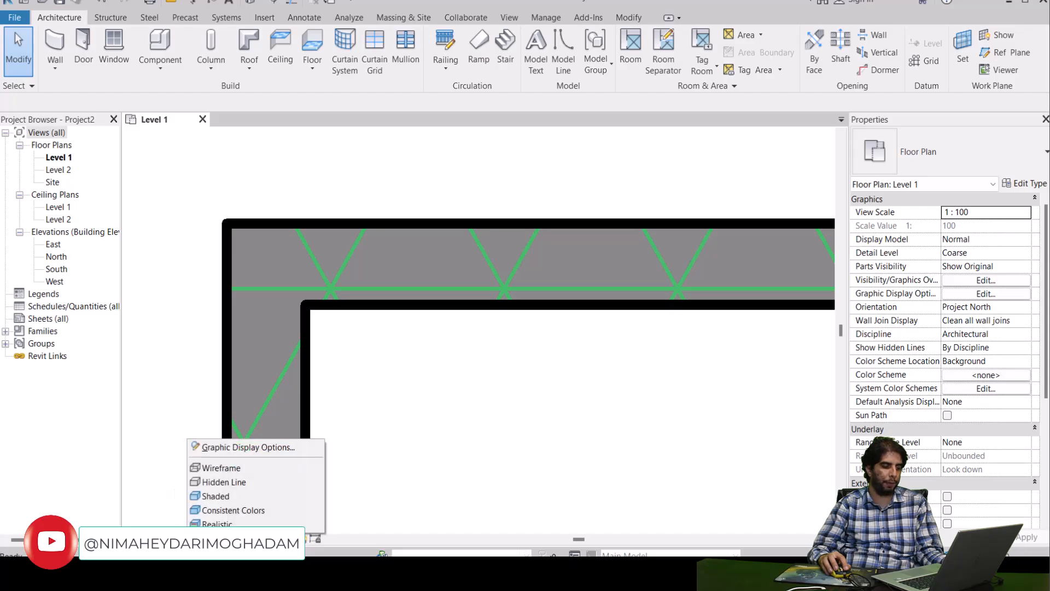
pyautogui.click(361, 512)
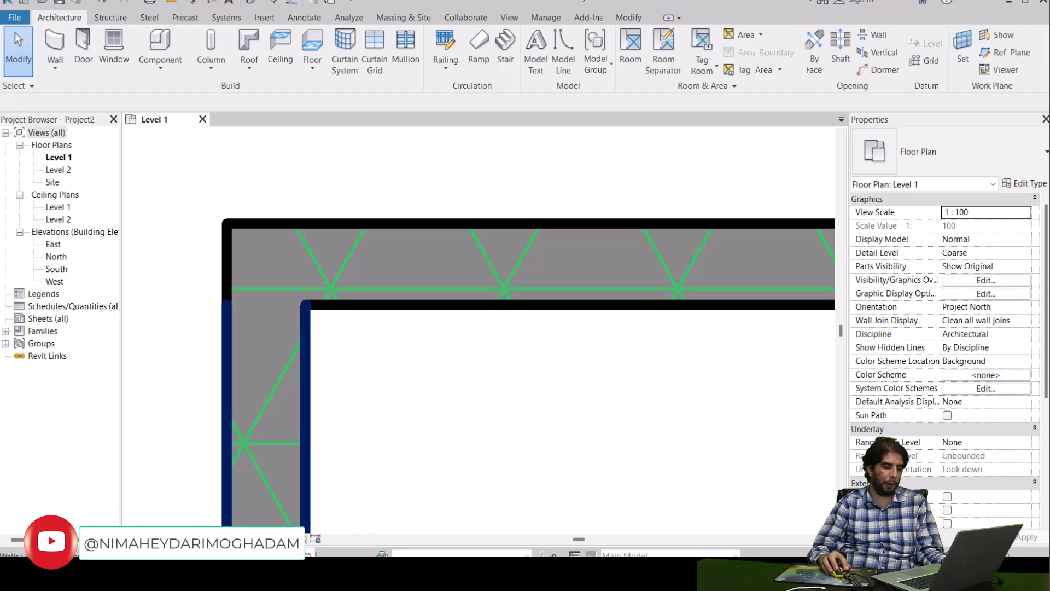
pyautogui.click(193, 539)
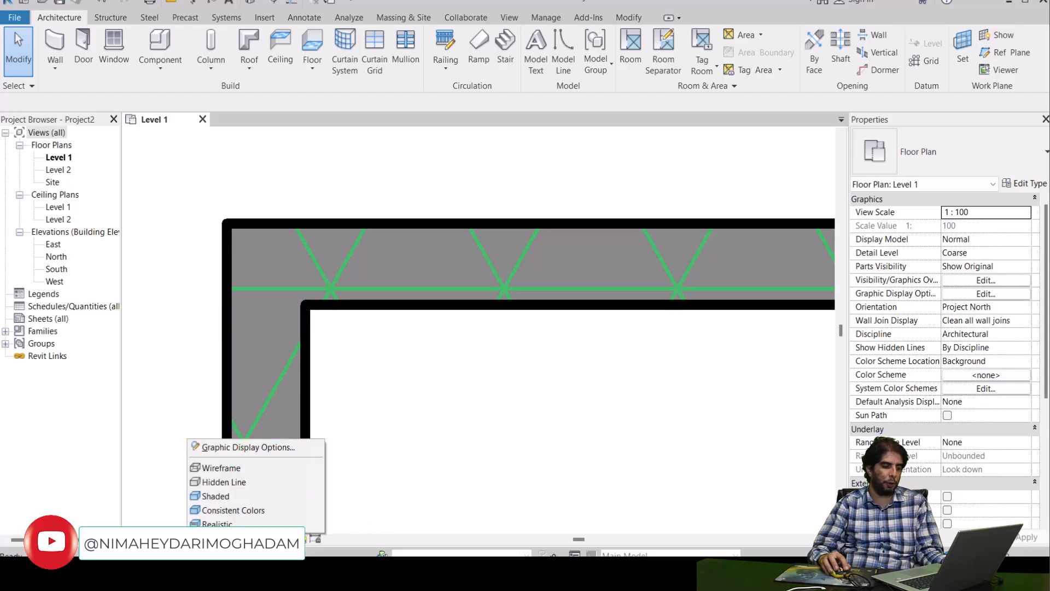
pyautogui.click(215, 484)
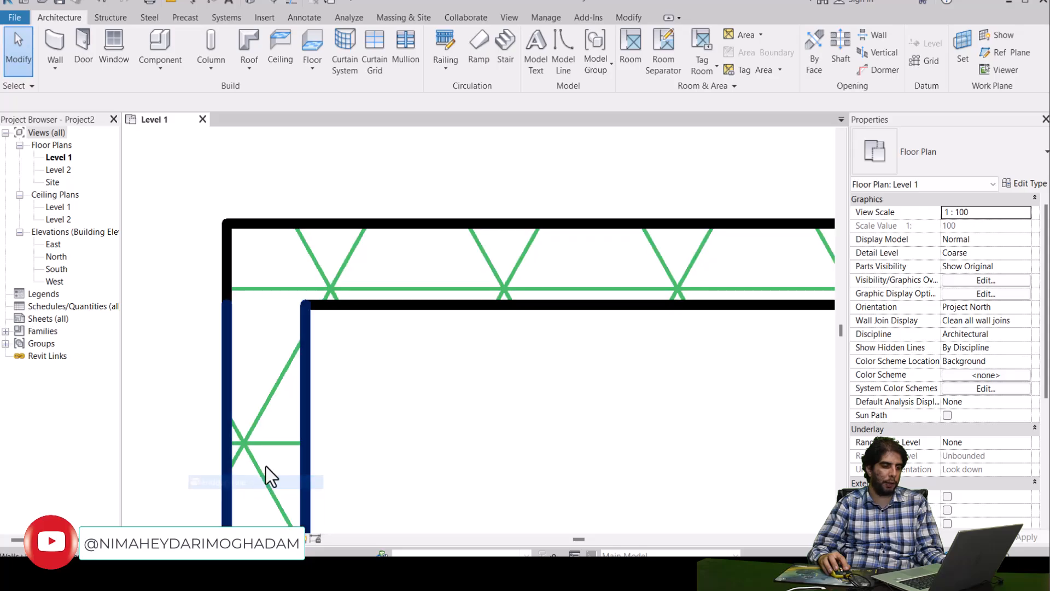
# Compare the upper outer wall's coarse fill pattern with how the dividing brick wall displays at Coarse detail.
pyautogui.scroll(-4, 404, 335)
pyautogui.scroll(-4, 404, 334)
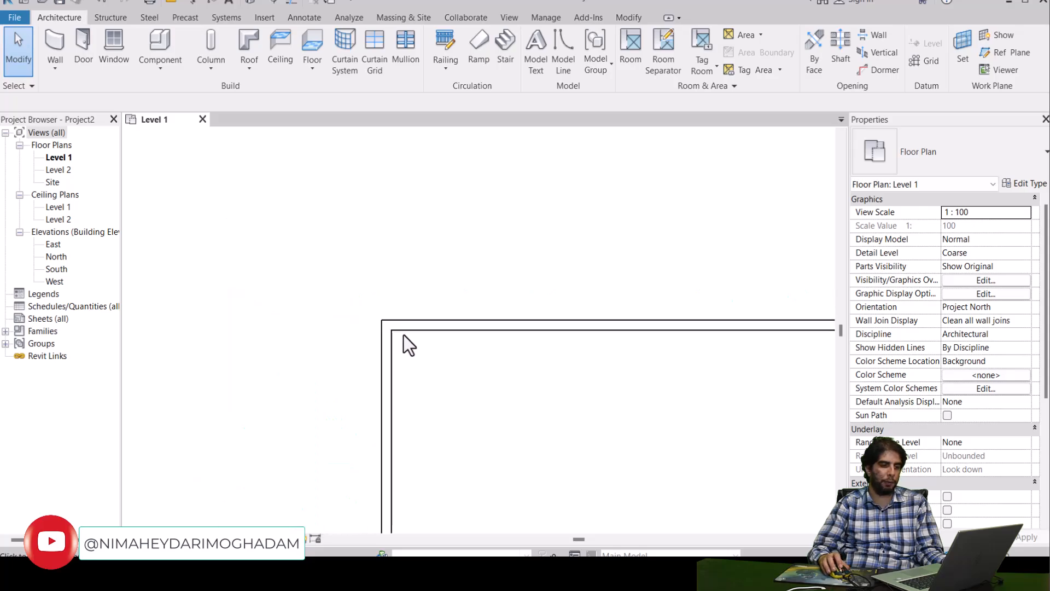
pyautogui.scroll(5, 337, 343)
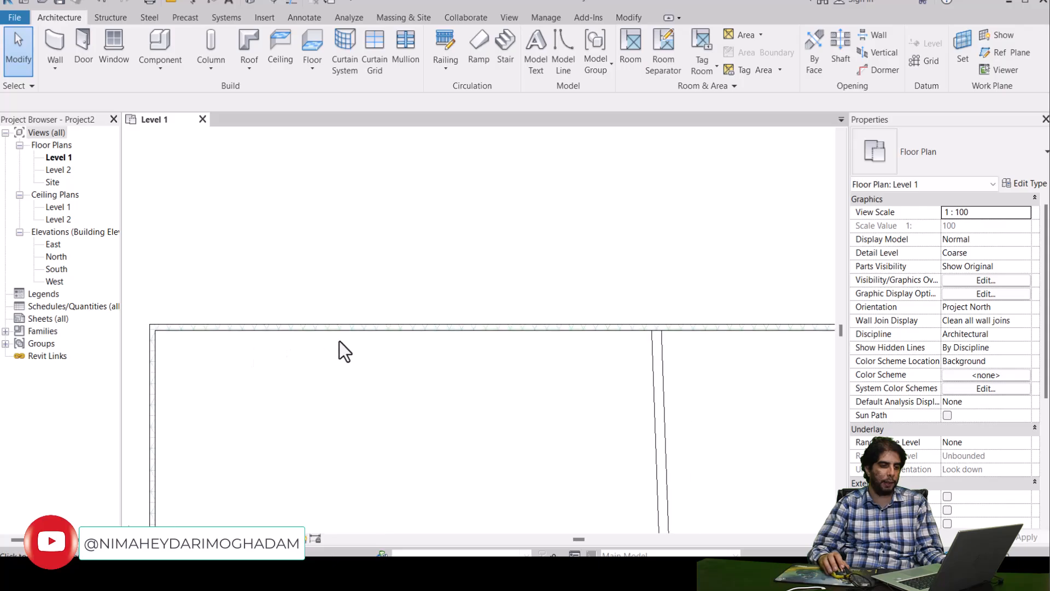
pyautogui.click(411, 323)
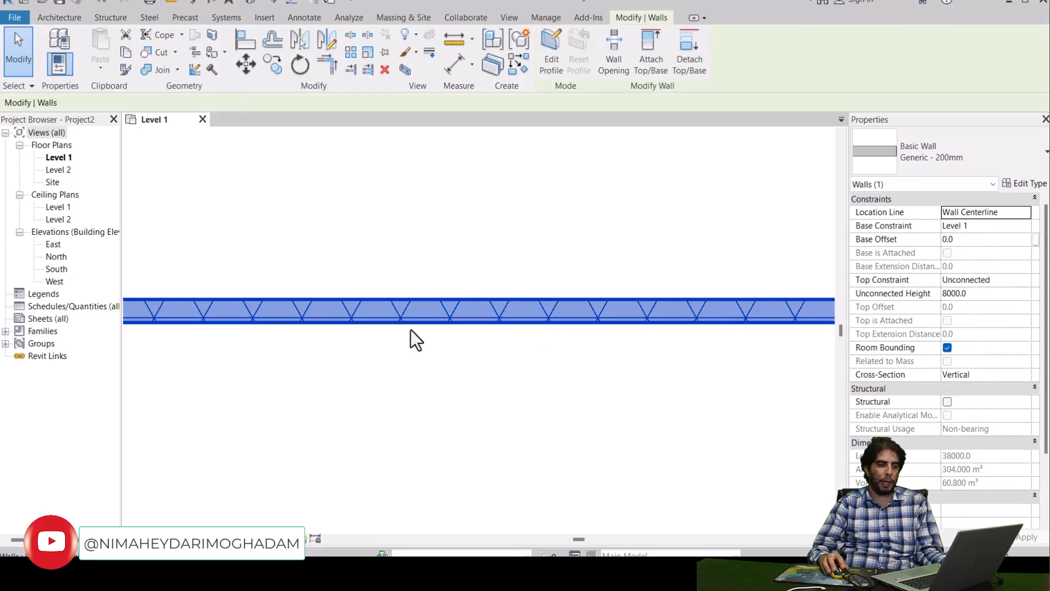
pyautogui.scroll(-4, 412, 330)
pyautogui.click(449, 352)
pyautogui.moveTo(470, 368); pyautogui.dragTo(189, 223, button='middle')
pyautogui.scroll(2, 582, 336)
pyautogui.scroll(3, 615, 333)
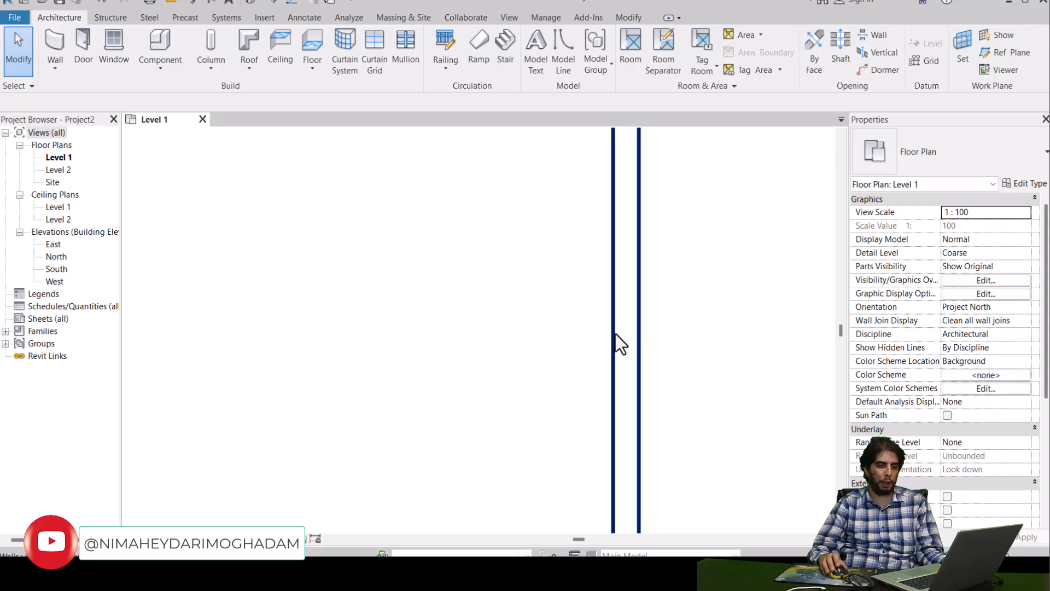
# Set the Coarse Scale Fill Pattern of the dividing brick wall's type to Solid fill.
pyautogui.scroll(-1, 570, 332)
pyautogui.scroll(-2, 514, 330)
pyautogui.moveTo(328, 365); pyautogui.dragTo(583, 356, button='middle')
pyautogui.scroll(1, 484, 330)
pyautogui.scroll(3, 363, 320)
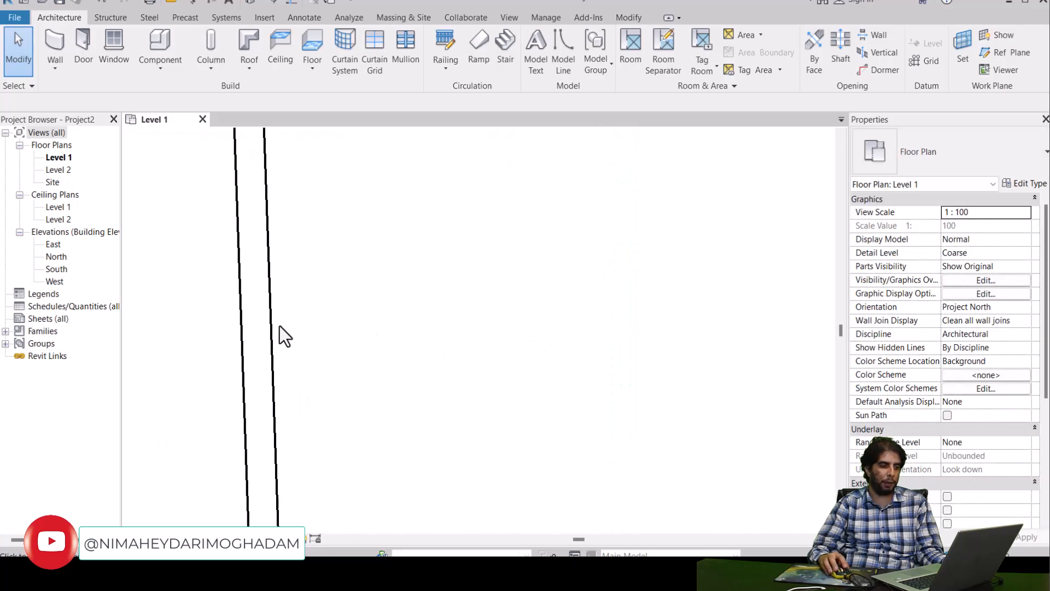
pyautogui.click(270, 327)
pyautogui.scroll(-5, 335, 327)
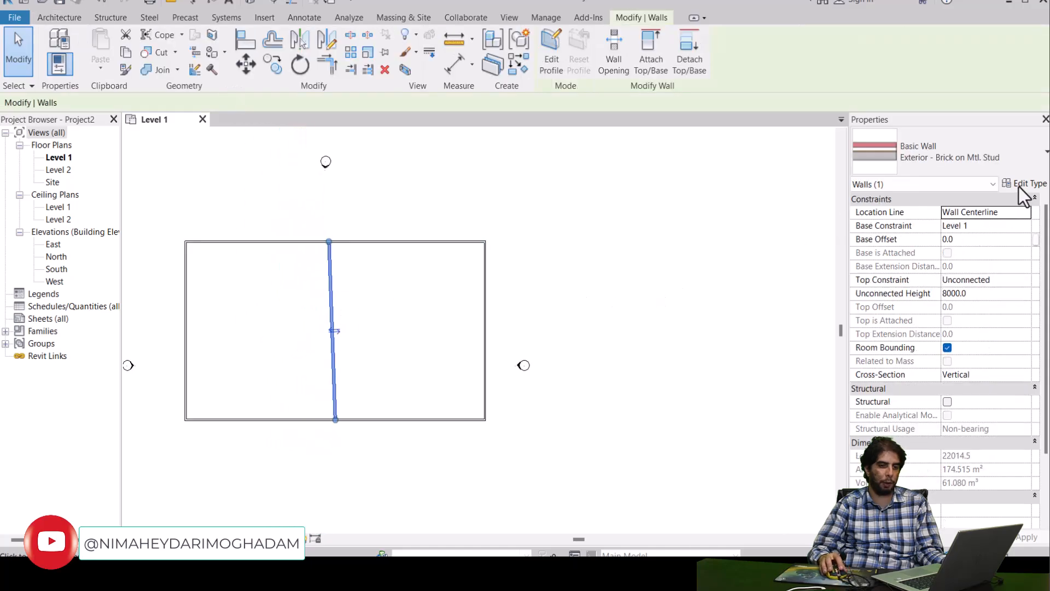
pyautogui.click(669, 294)
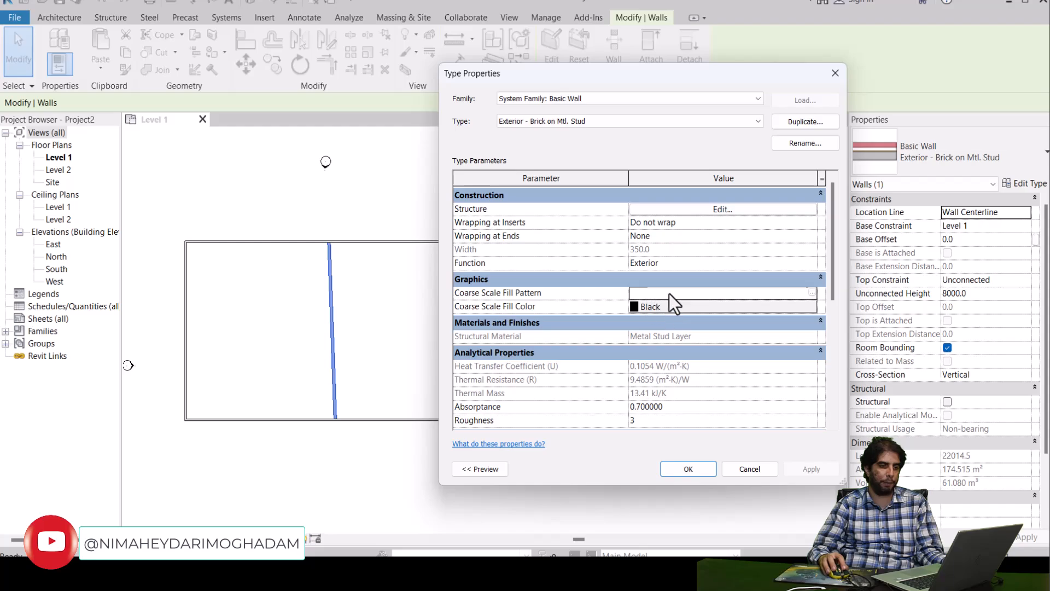
pyautogui.click(813, 293)
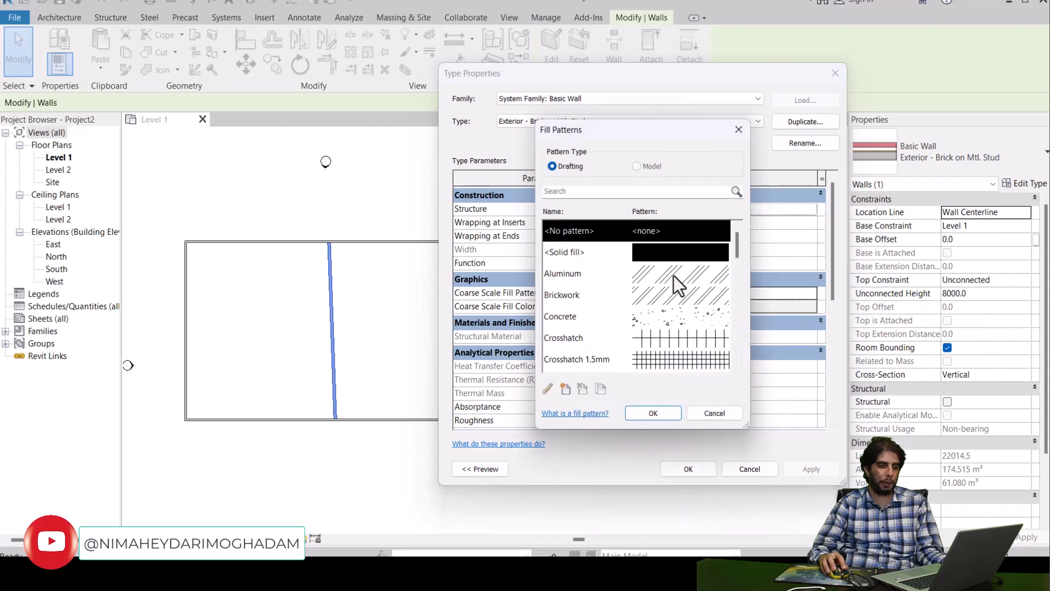
pyautogui.press('Down')
pyautogui.click(654, 413)
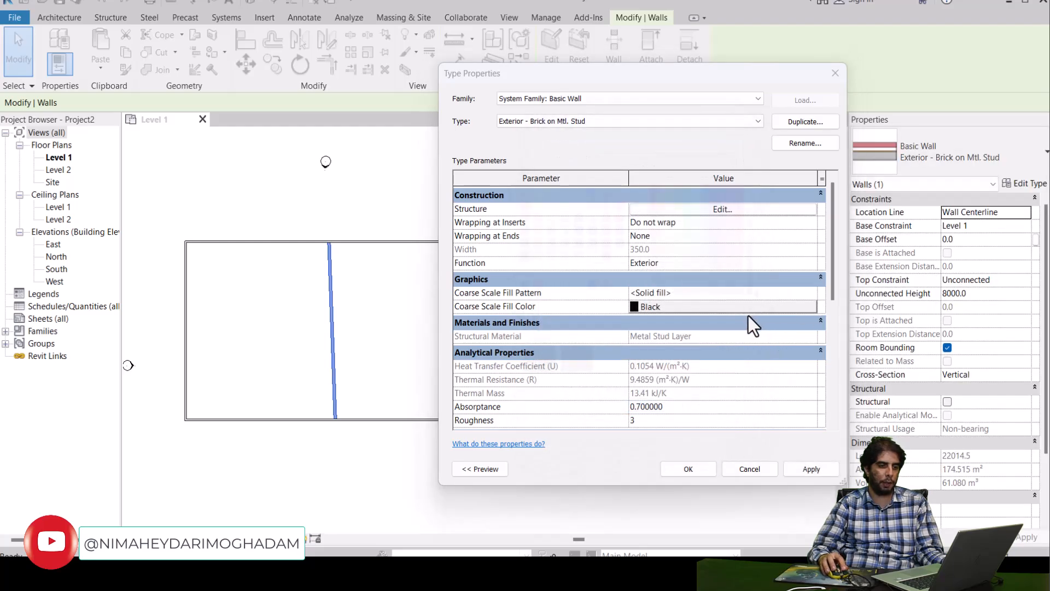
# Set the brick wall type's Coarse Scale Fill Color to Red, apply it and deselect the wall.
pyautogui.click(749, 307)
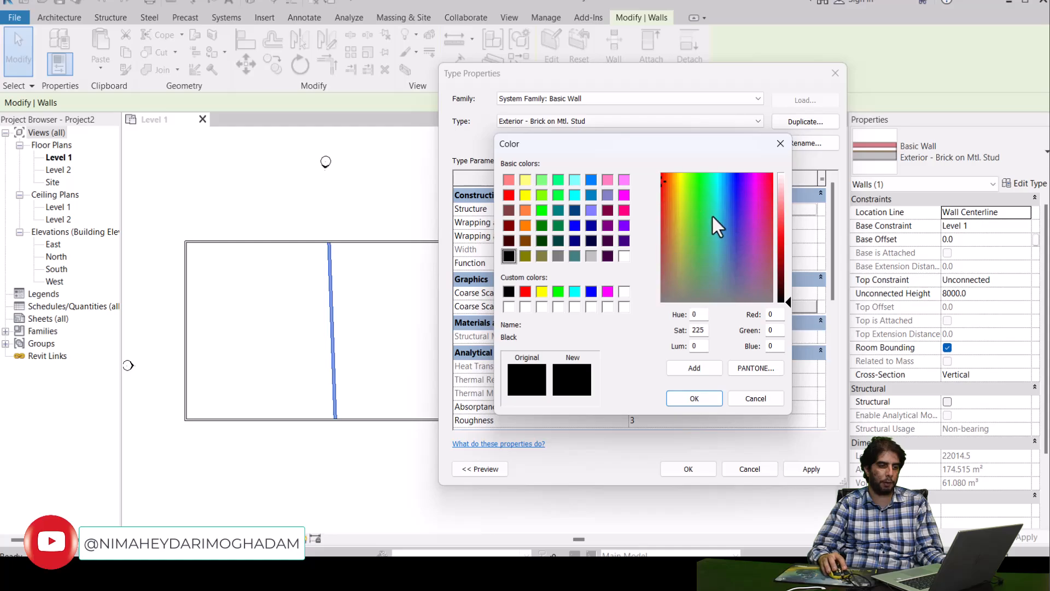
pyautogui.click(508, 195)
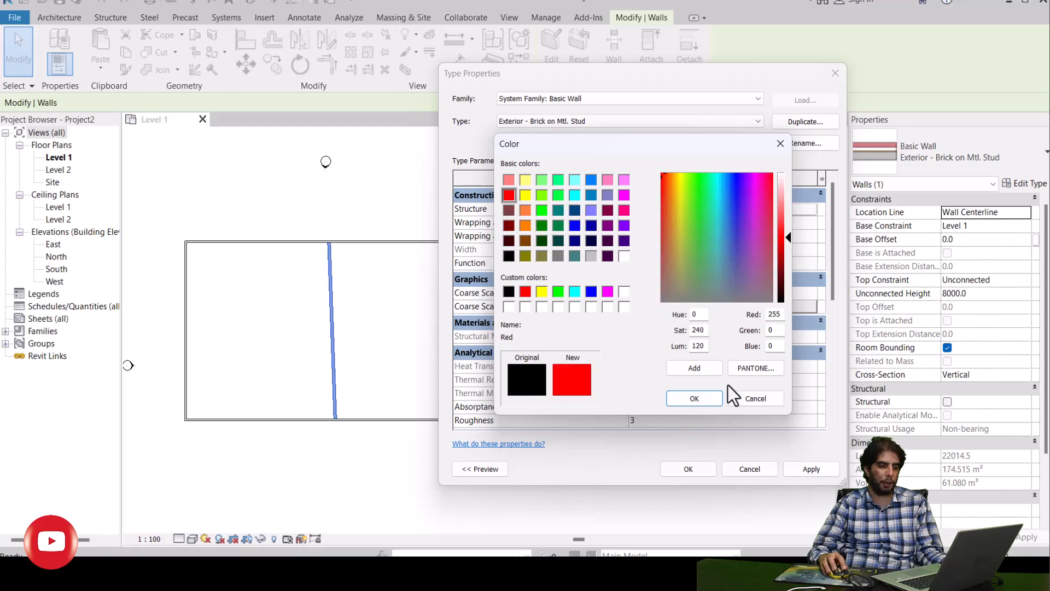
pyautogui.click(701, 401)
pyautogui.click(813, 472)
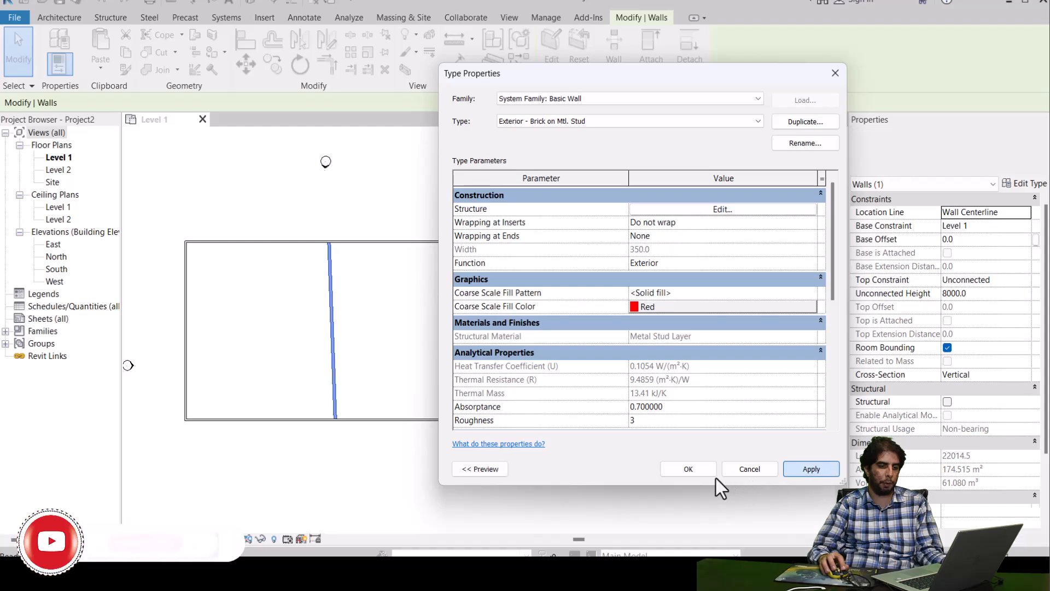
pyautogui.press('Return')
pyautogui.click(356, 371)
# Compare the dividing wall's red solid fill with the upper outer wall's pattern where the two walls meet in plan.
pyautogui.scroll(4, 320, 284)
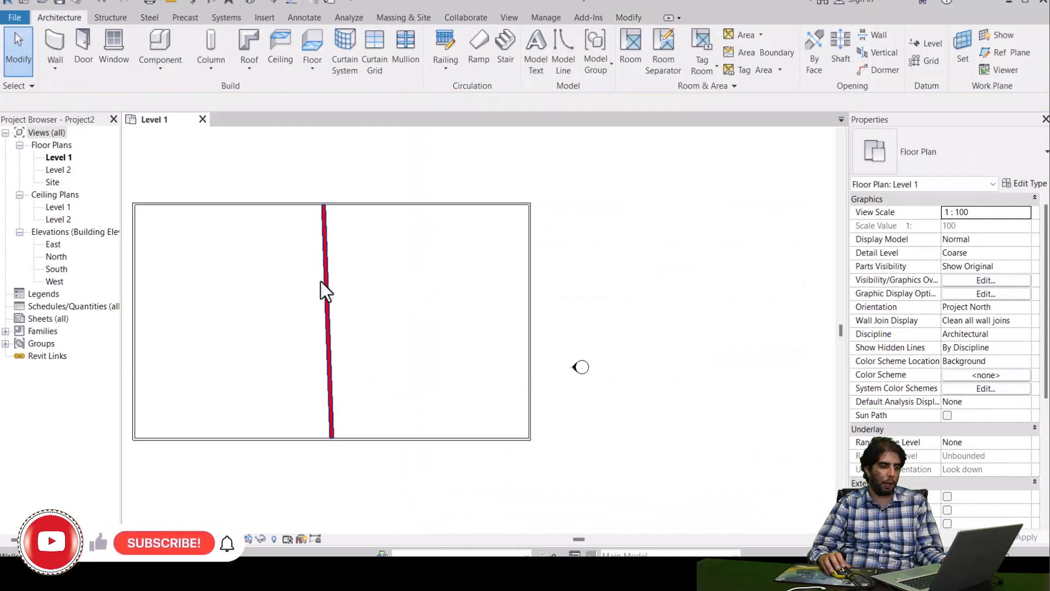
pyautogui.moveTo(390, 353); pyautogui.dragTo(525, 484, button='middle')
pyautogui.scroll(2, 405, 278)
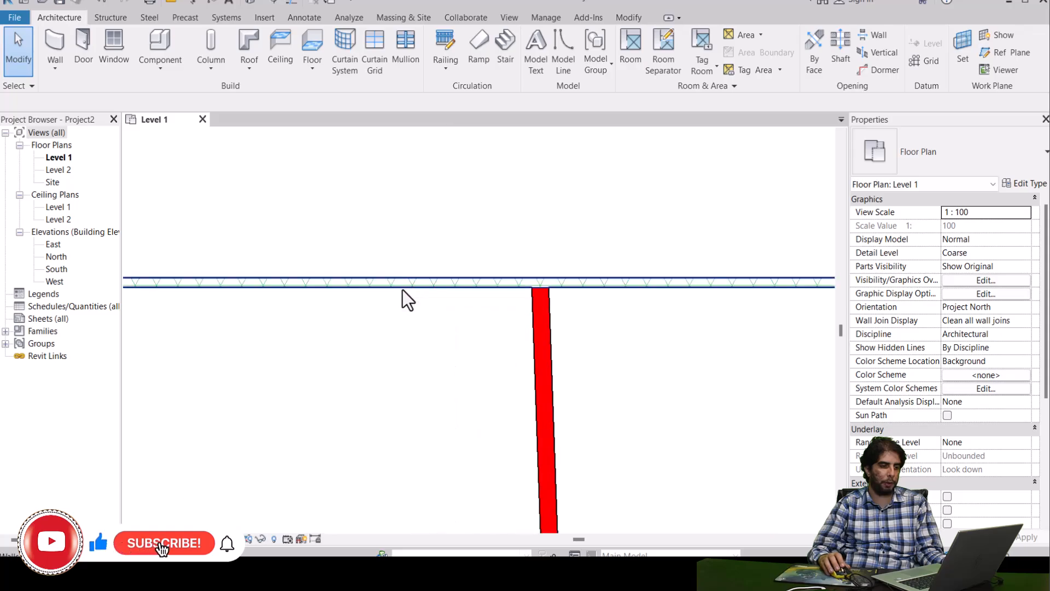
pyautogui.scroll(3, 402, 290)
pyautogui.scroll(1, 403, 290)
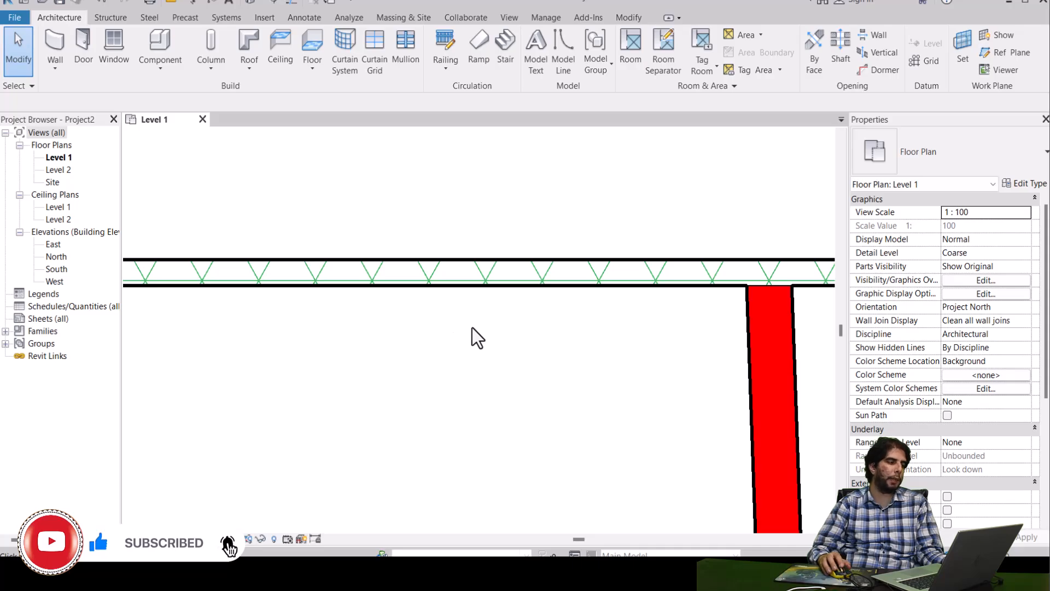
pyautogui.scroll(-3, 636, 317)
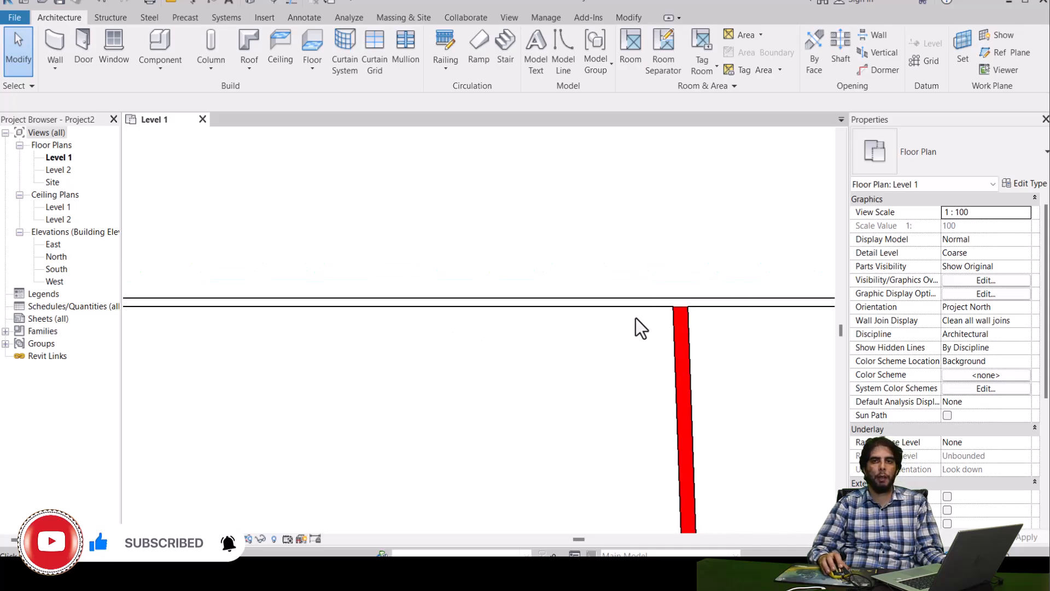
pyautogui.scroll(-2, 636, 318)
# Check the upper outer wall's coarse scale fill pattern and color in its type properties without changing them.
pyautogui.click(614, 313)
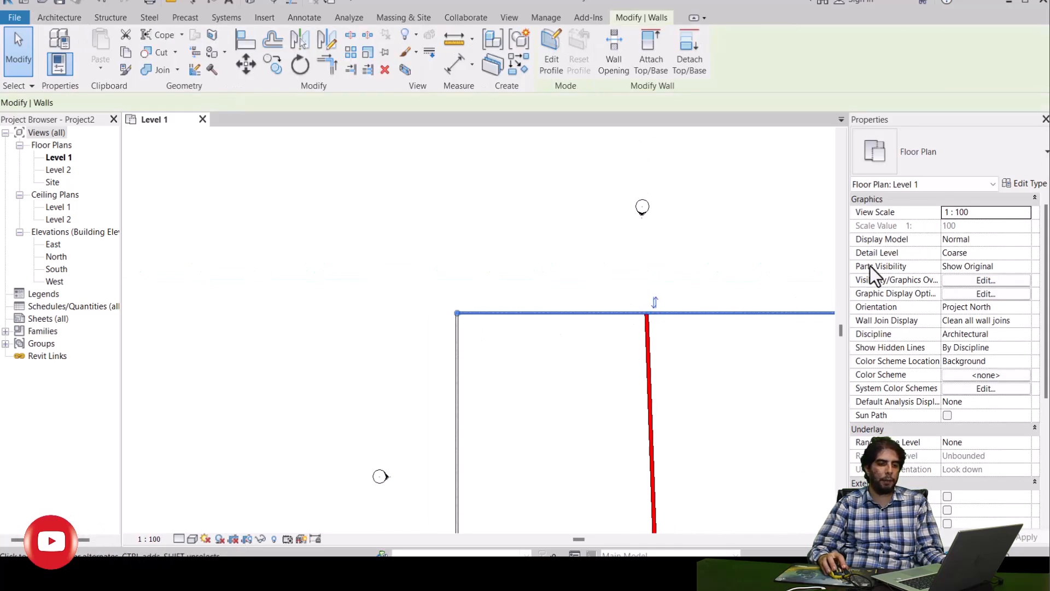
pyautogui.click(1026, 183)
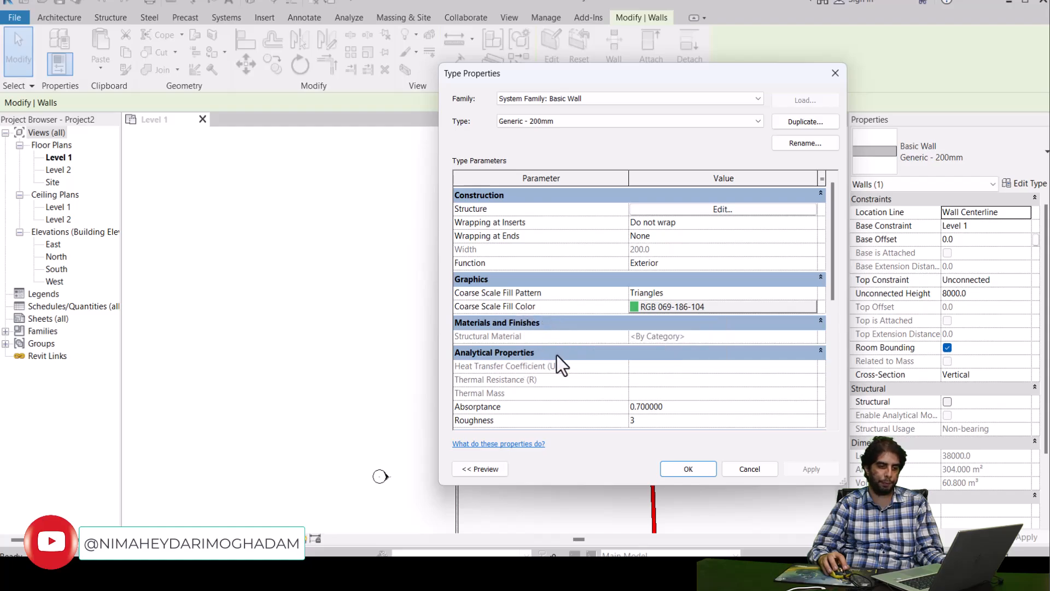
pyautogui.click(758, 467)
# Switch to the PowerPoint lesson slide, review its points on cutting a wall with Section, and return to Revit.
pyautogui.click(705, 571)
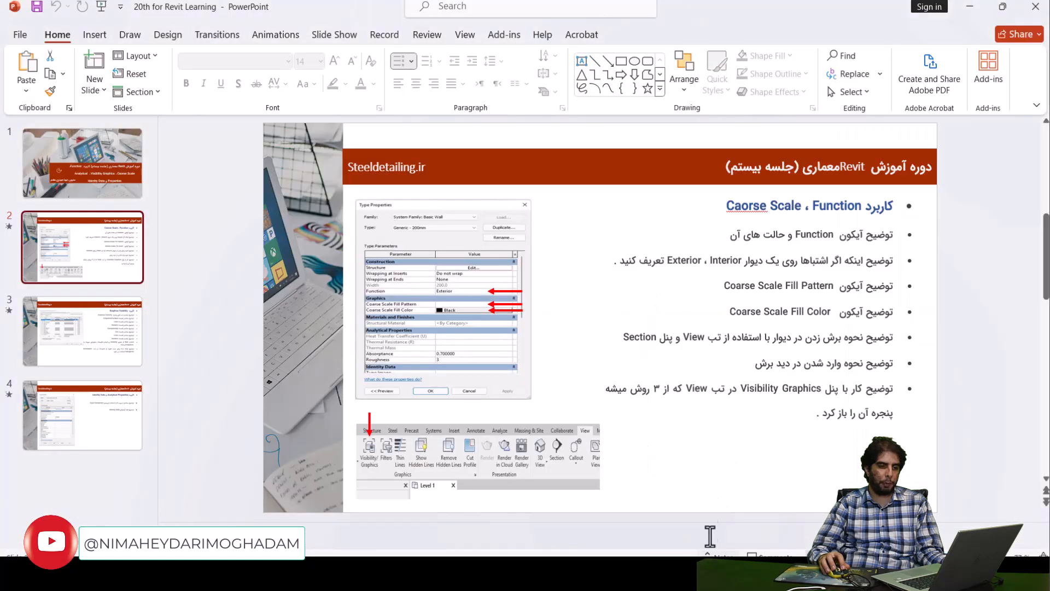
pyautogui.click(771, 338)
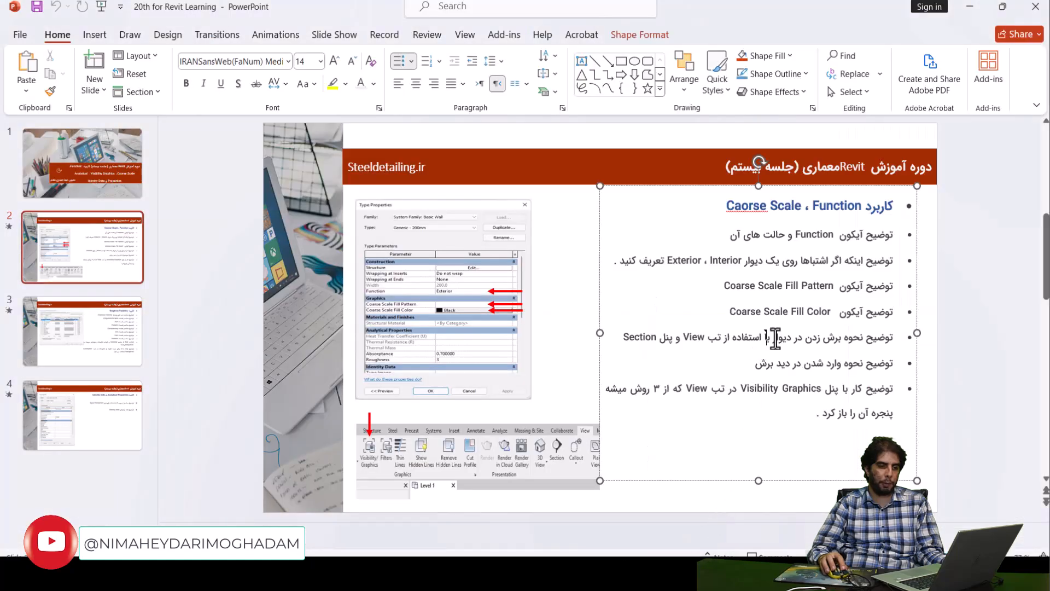
pyautogui.moveTo(832, 337); pyautogui.dragTo(690, 364)
pyautogui.moveTo(767, 368)
pyautogui.mouseDown()
pyautogui.moveTo(804, 368)
pyautogui.moveTo(751, 378)
pyautogui.mouseUp()
pyautogui.click(745, 372)
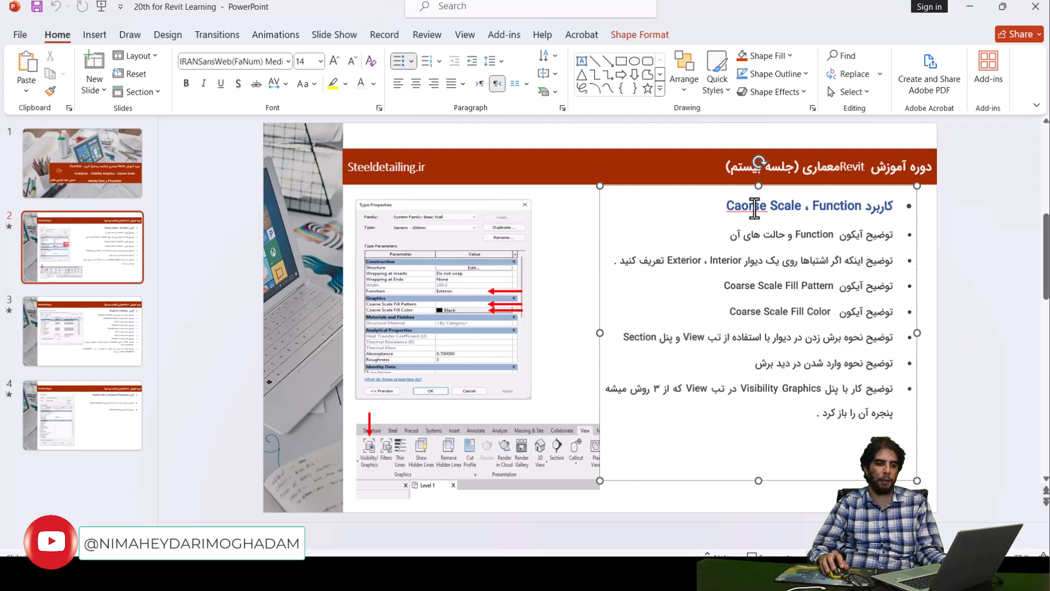
pyautogui.click(963, 12)
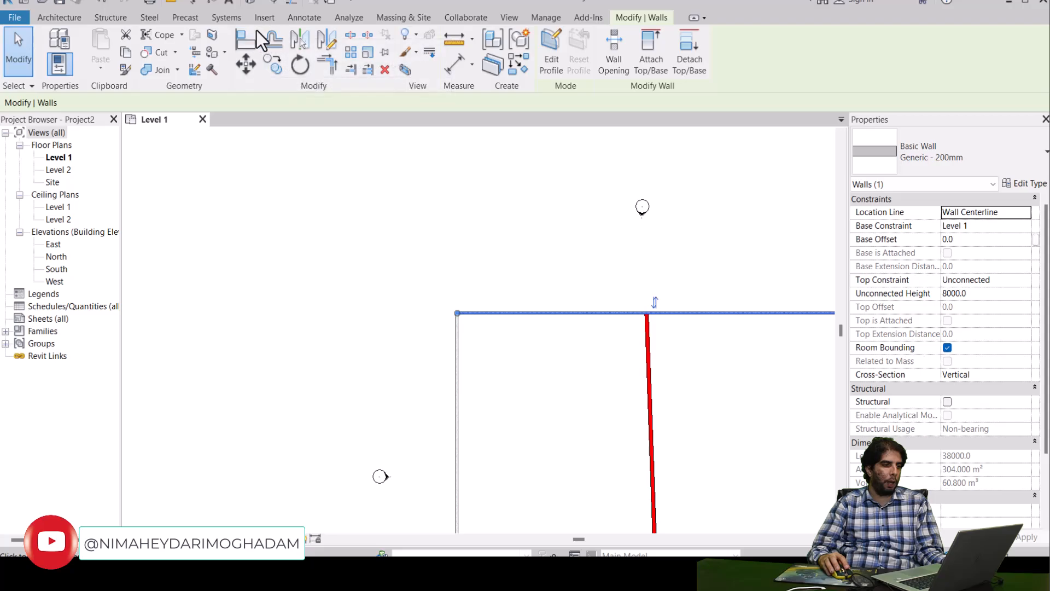
# Draw a horizontal building section line across the left outer wall and the dividing wall in the Level 1 plan.
pyautogui.click(509, 17)
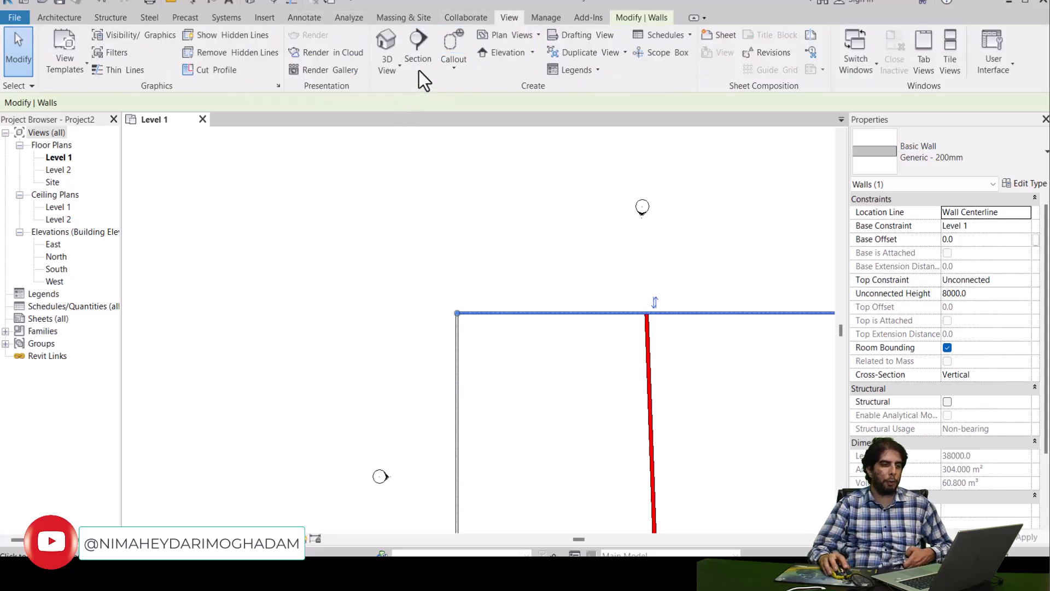
pyautogui.click(418, 44)
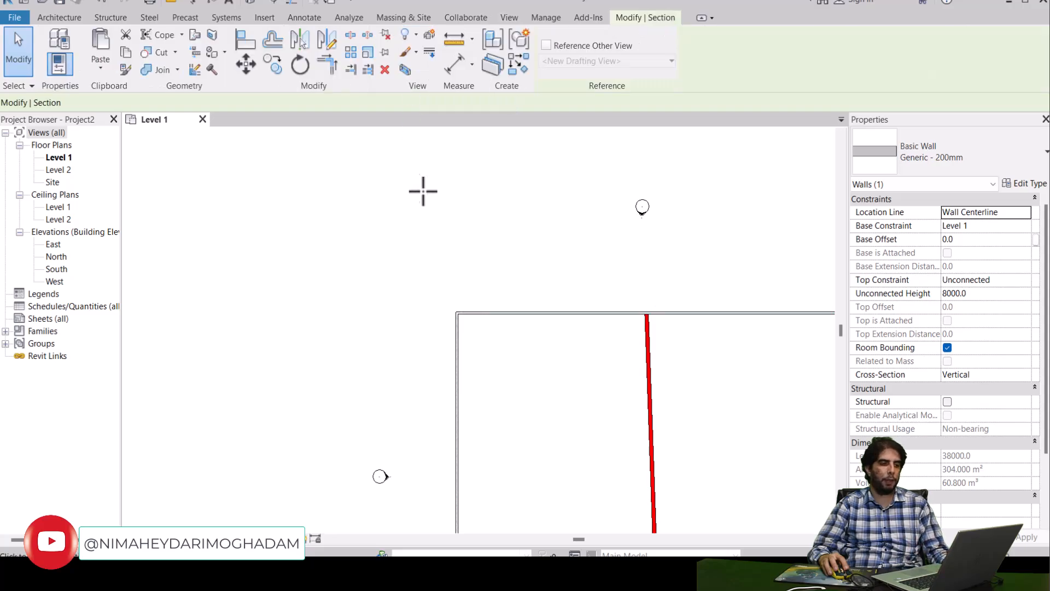
pyautogui.click(727, 410)
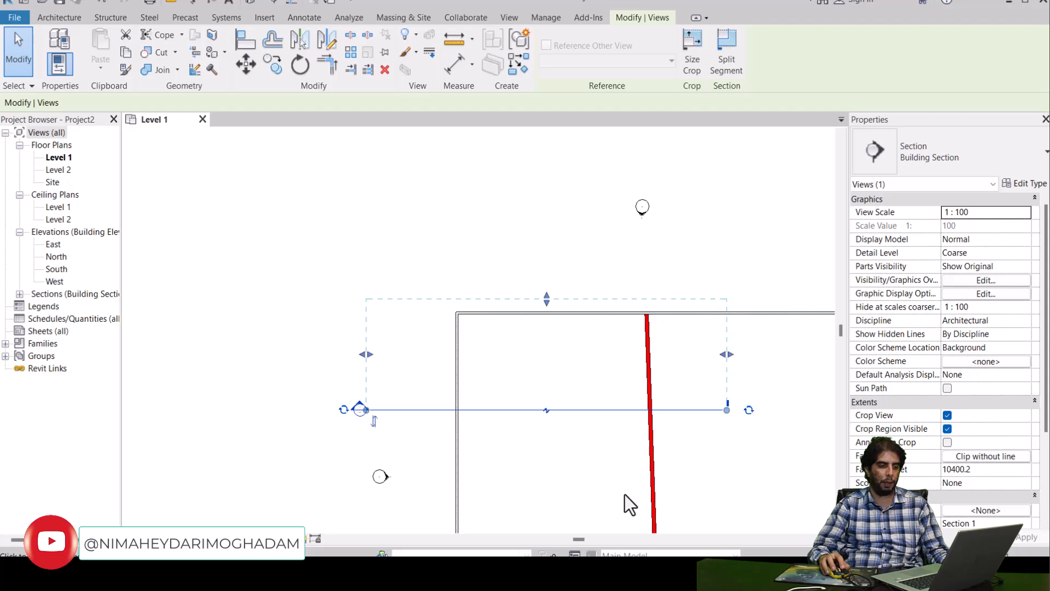
pyautogui.click(625, 368)
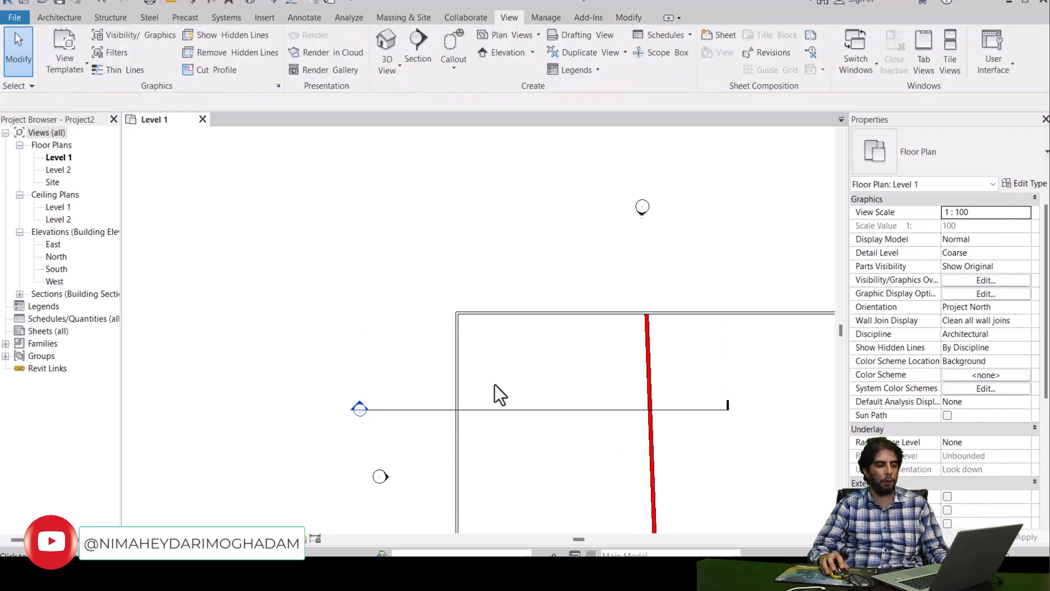
# Open the new section view and inspect the cut dividing wall and the generic wall behind it.
pyautogui.doubleClick(357, 410)
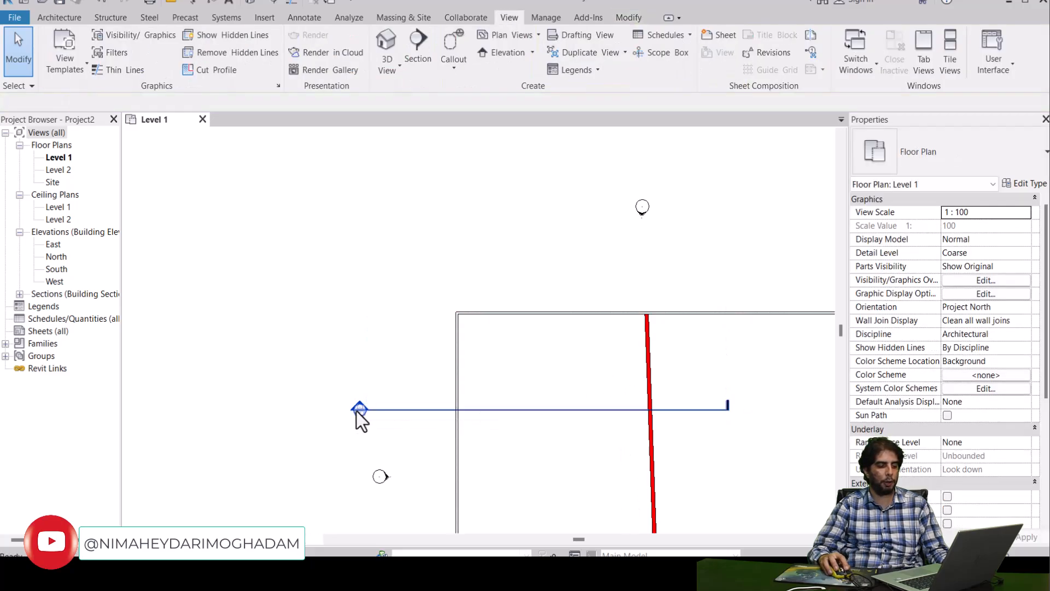
pyautogui.scroll(2, 480, 342)
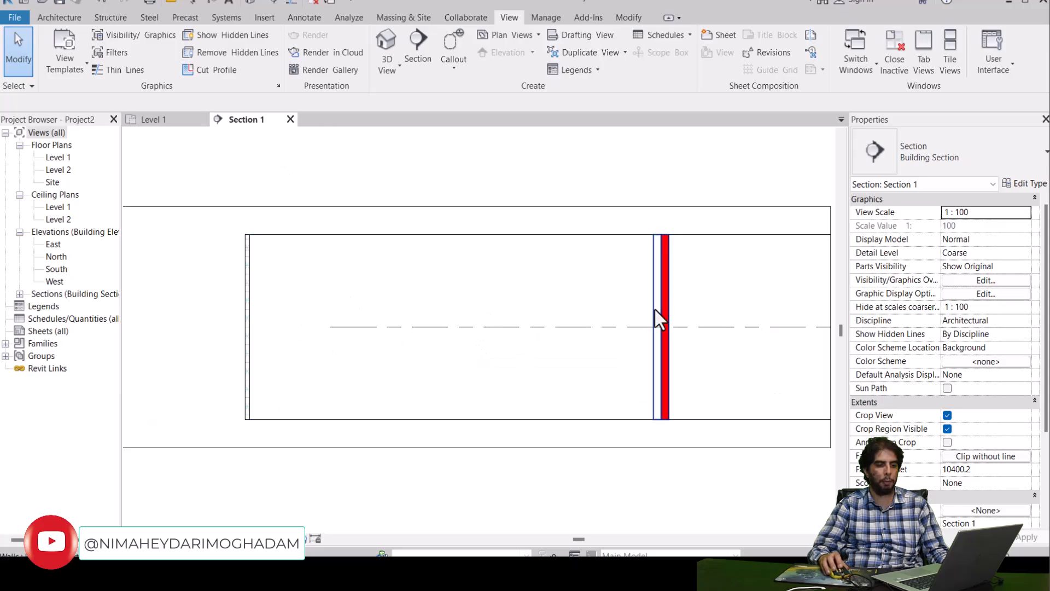
pyautogui.scroll(1, 640, 311)
pyautogui.scroll(2, 640, 311)
pyautogui.click(632, 309)
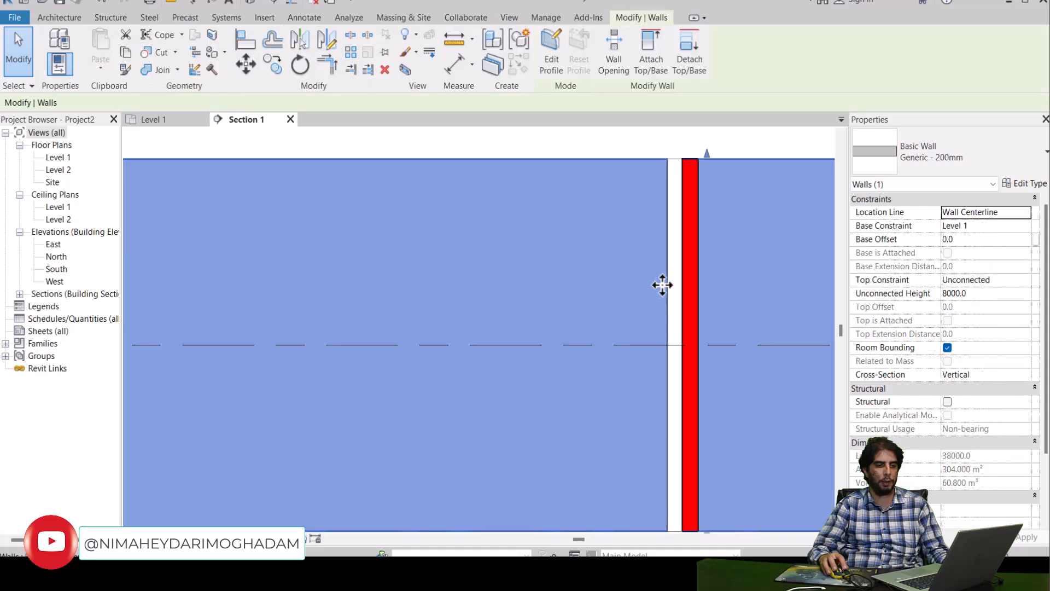
pyautogui.click(674, 281)
pyautogui.scroll(-3, 673, 282)
# Examine the generic back wall and the cut left outer wall in the section view.
pyautogui.click(602, 282)
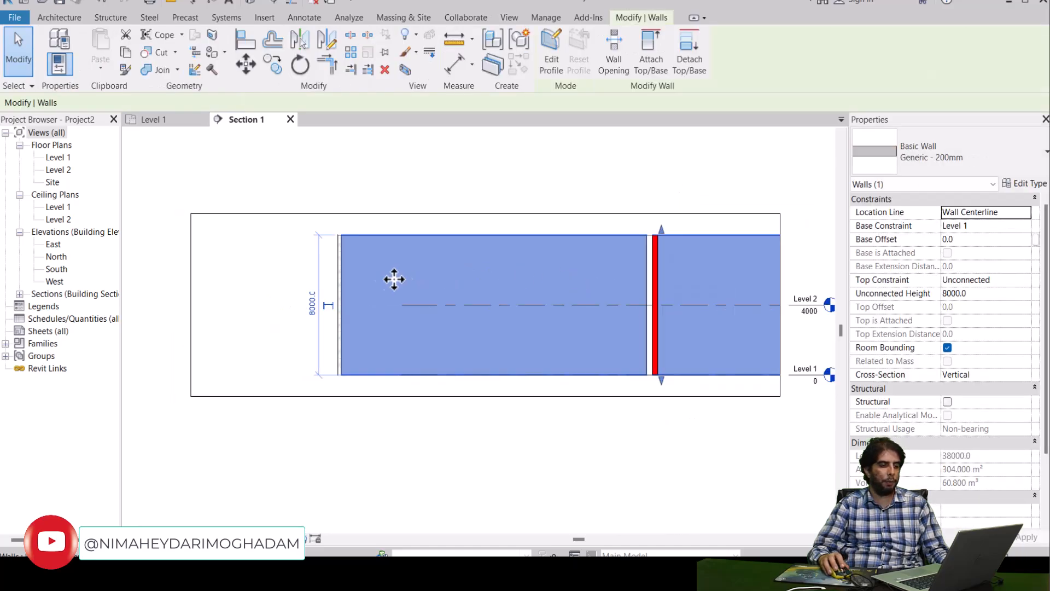
pyautogui.scroll(3, 350, 277)
pyautogui.click(254, 254)
pyautogui.moveTo(269, 257); pyautogui.dragTo(247, 271, button='middle')
pyautogui.scroll(-2, 317, 262)
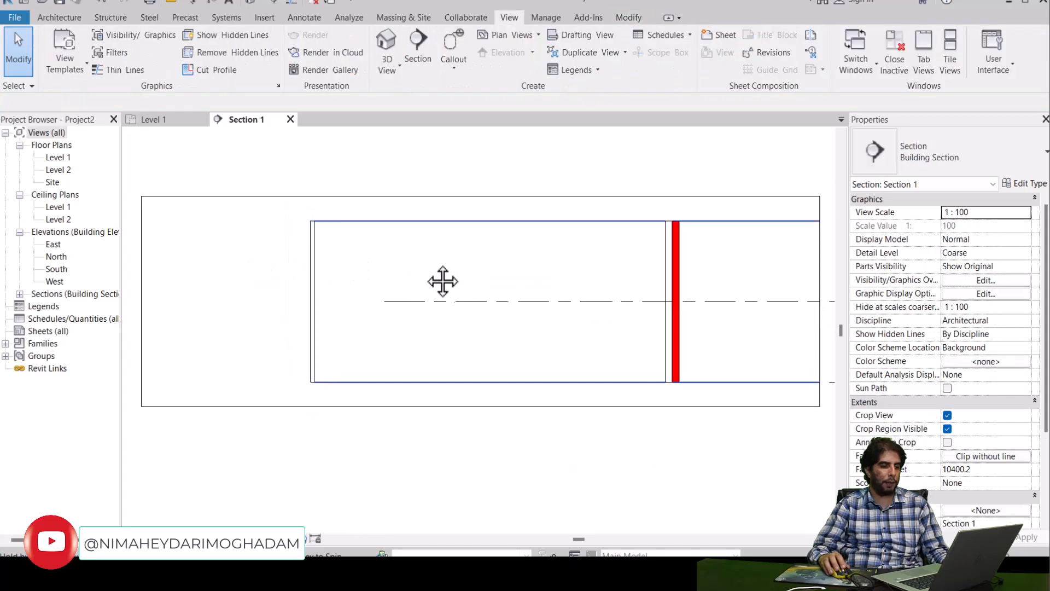
pyautogui.moveTo(444, 282); pyautogui.dragTo(430, 287, button='middle')
# Shorten the section's crop extent and line in the Level 1 plan to stop before the dividing wall, and check the section view.
pyautogui.click(162, 119)
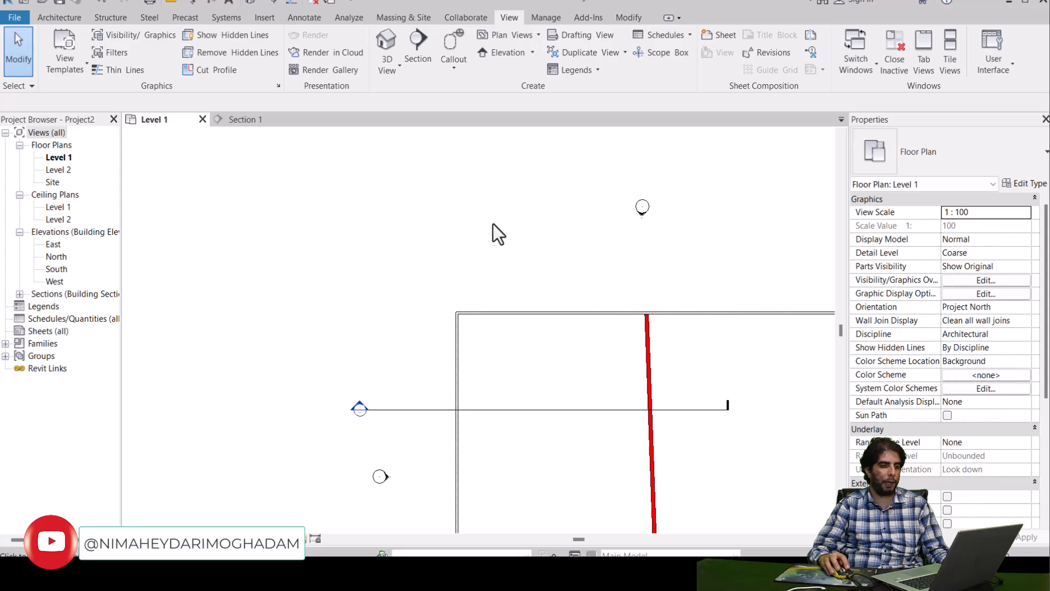
pyautogui.click(556, 409)
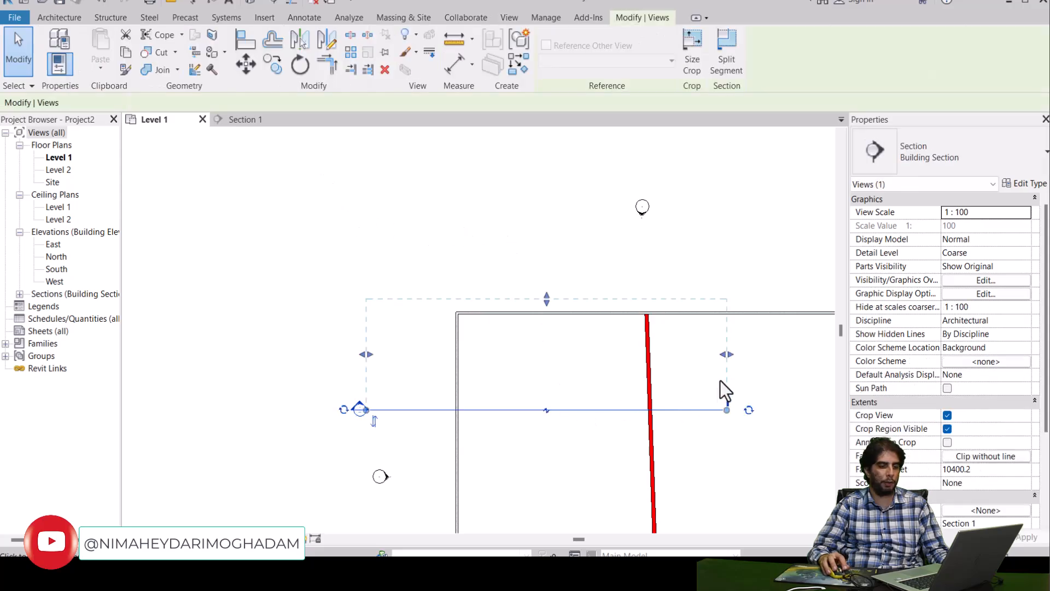
pyautogui.moveTo(729, 356); pyautogui.dragTo(590, 358)
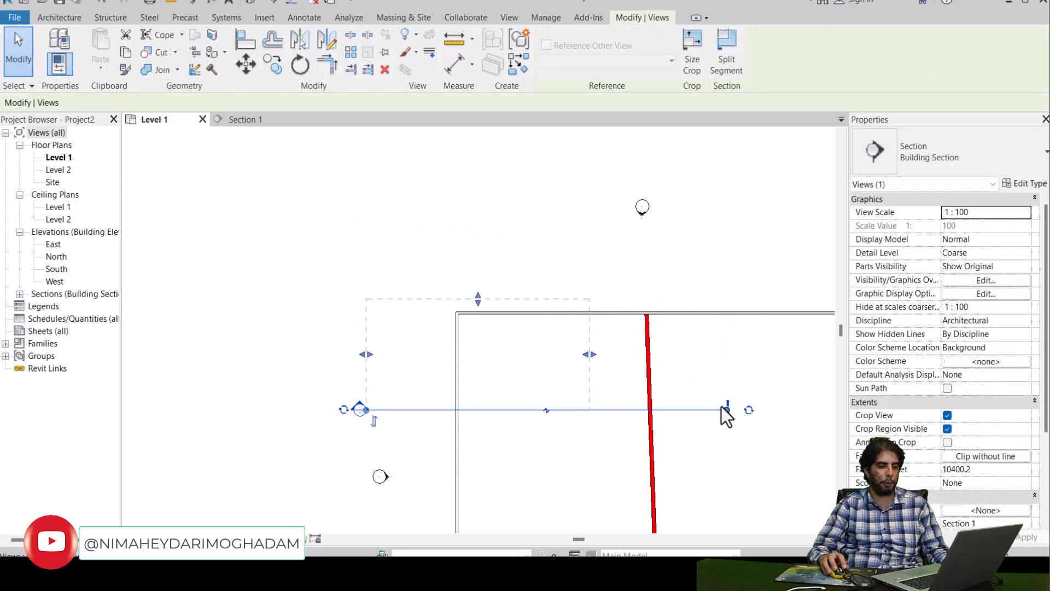
pyautogui.moveTo(727, 409); pyautogui.dragTo(586, 410)
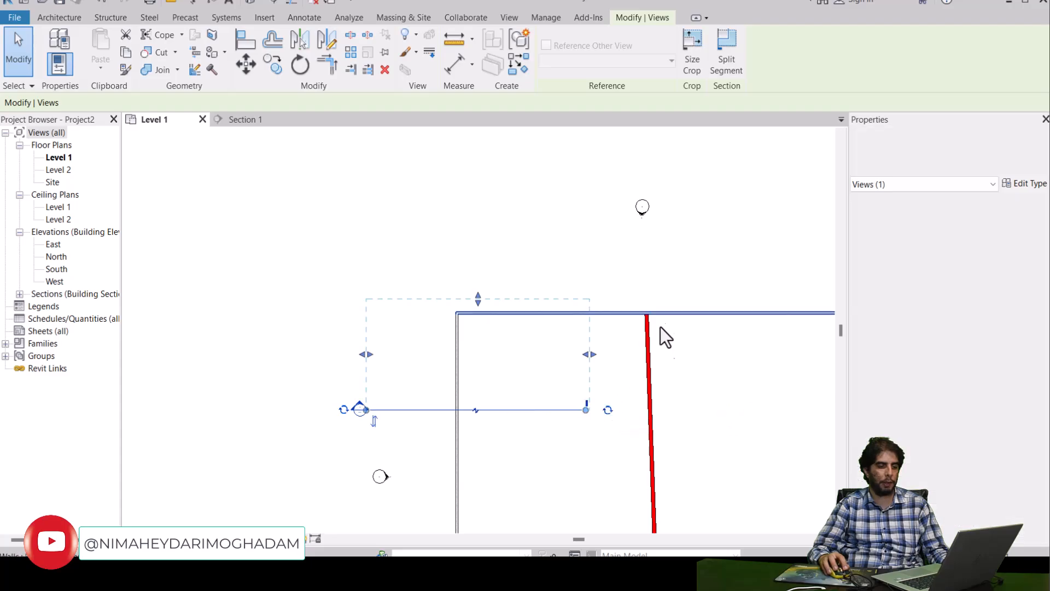
pyautogui.click(246, 120)
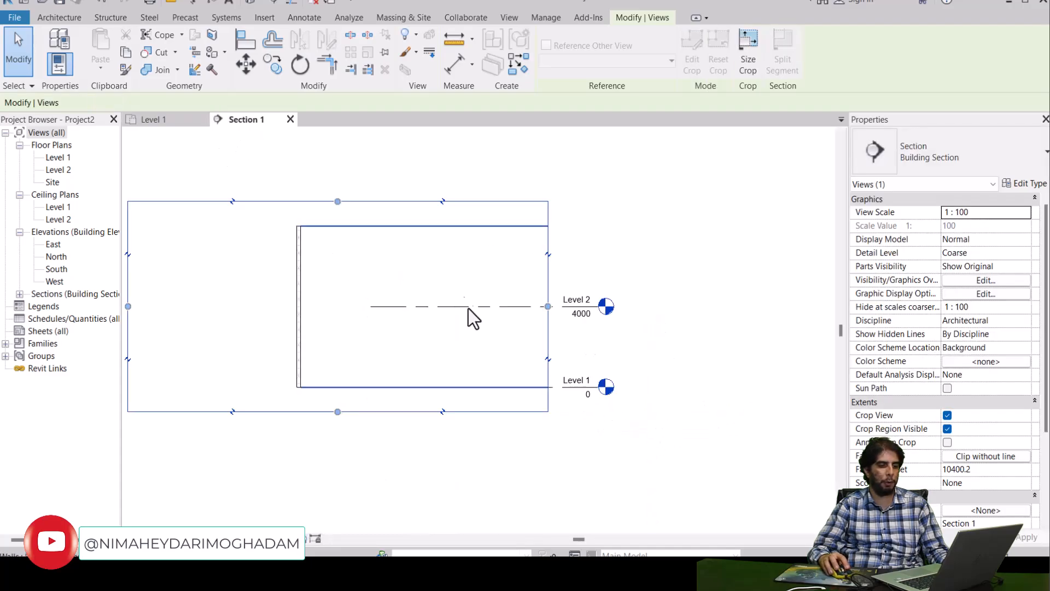
# Extend the section line and its crop extent in the Level 1 plan back past the dividing wall.
pyautogui.click(173, 119)
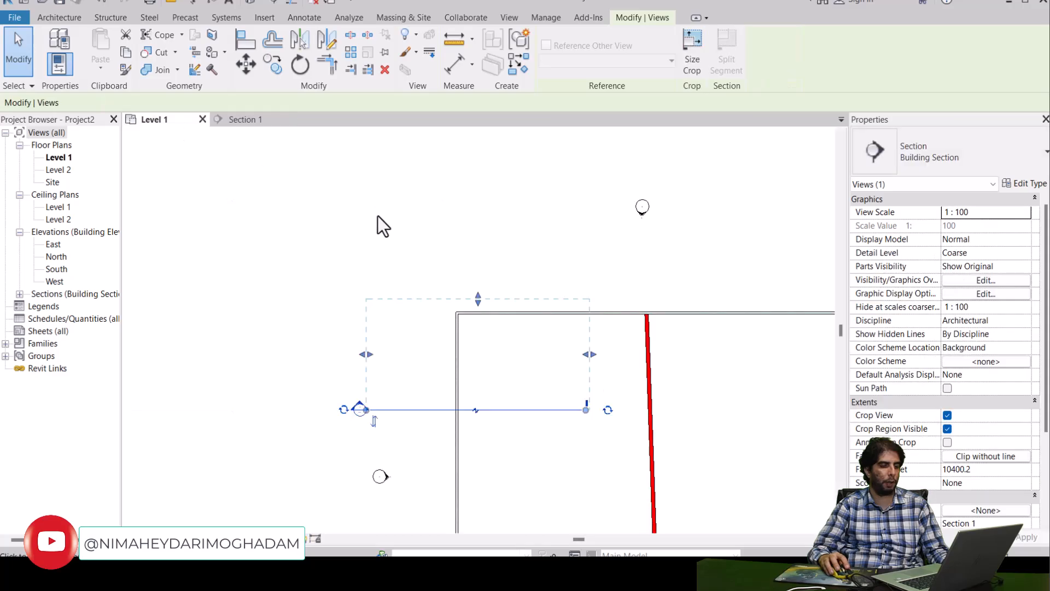
pyautogui.moveTo(651, 408); pyautogui.dragTo(687, 409)
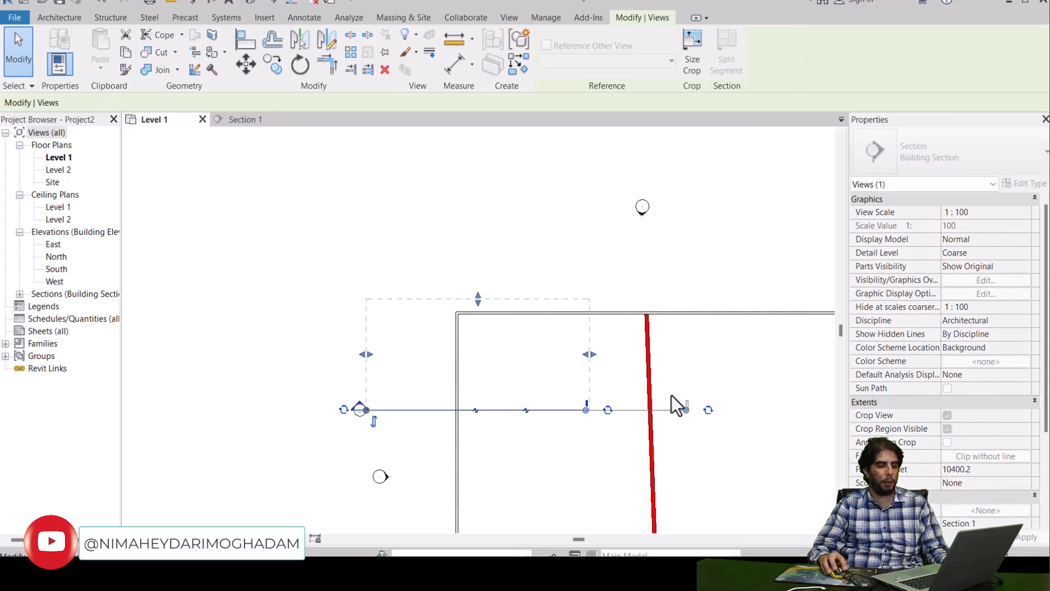
pyautogui.moveTo(589, 354); pyautogui.dragTo(683, 355)
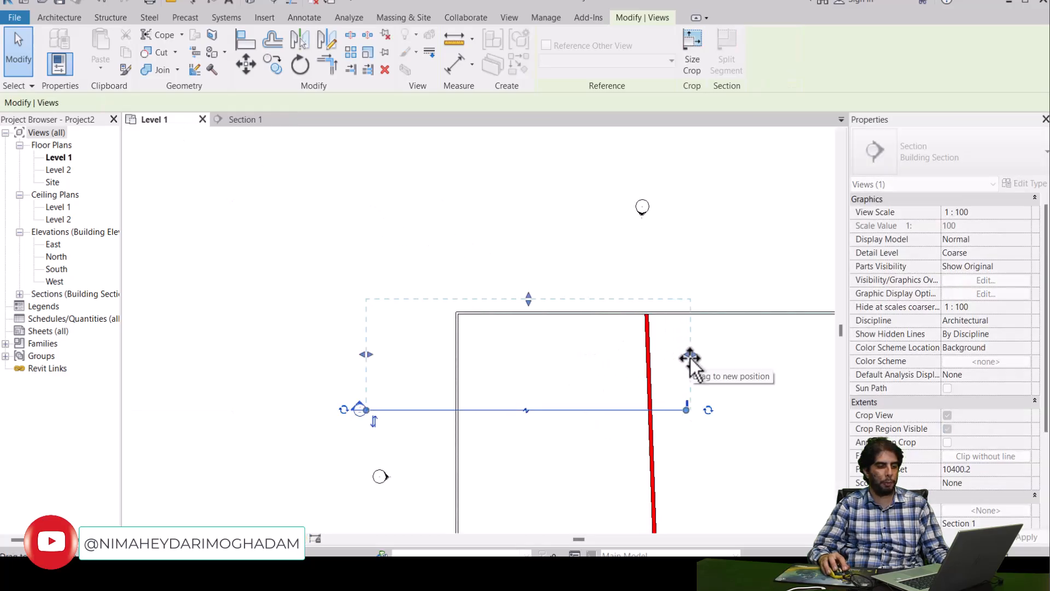
# Deselect the section and open the Visibility/Graphic Overrides for the Level 1 plan, closing them without changes.
pyautogui.click(691, 382)
pyautogui.scroll(-5, 688, 381)
pyautogui.moveTo(686, 380); pyautogui.dragTo(618, 356, button='middle')
pyautogui.scroll(5, 618, 356)
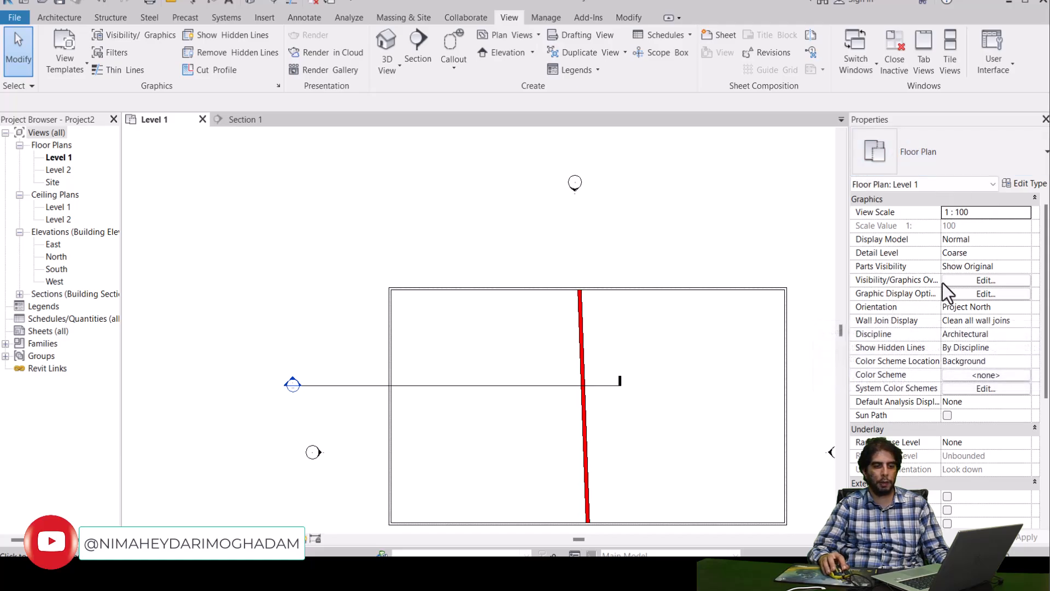
pyautogui.click(964, 280)
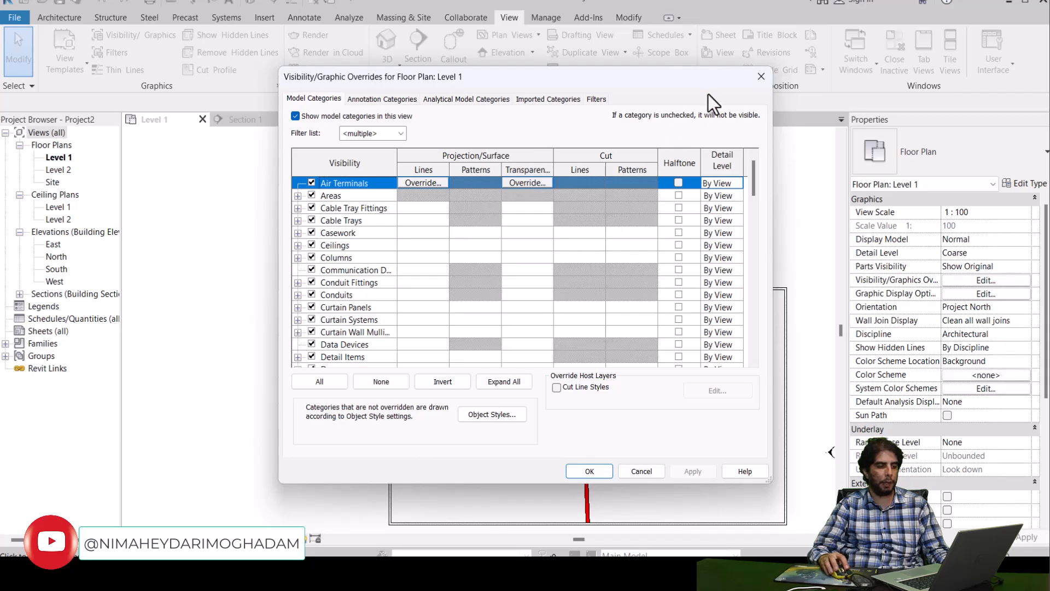
pyautogui.click(755, 82)
pyautogui.click(136, 38)
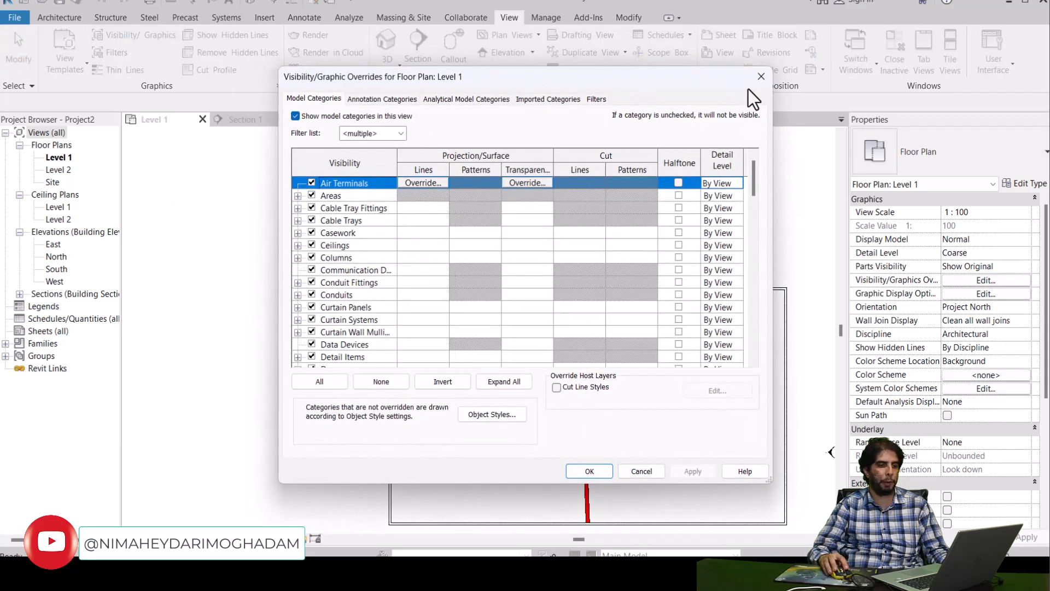
pyautogui.click(760, 77)
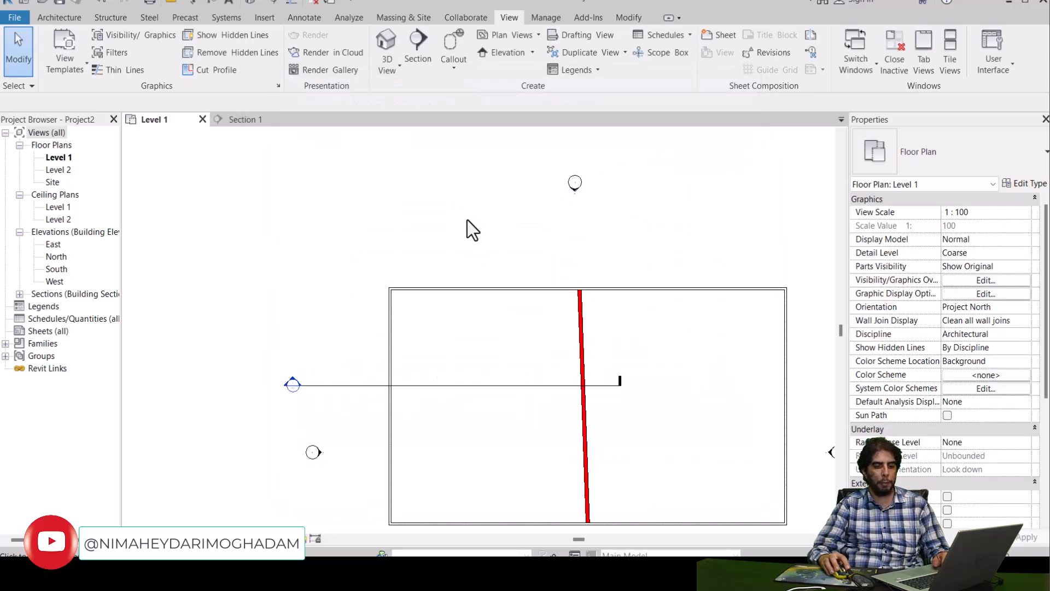
# Reopen the Level 1 Visibility/Graphic Overrides, leave them unchanged, and show the whole plan.
pyautogui.press('v')
pyautogui.press('g')
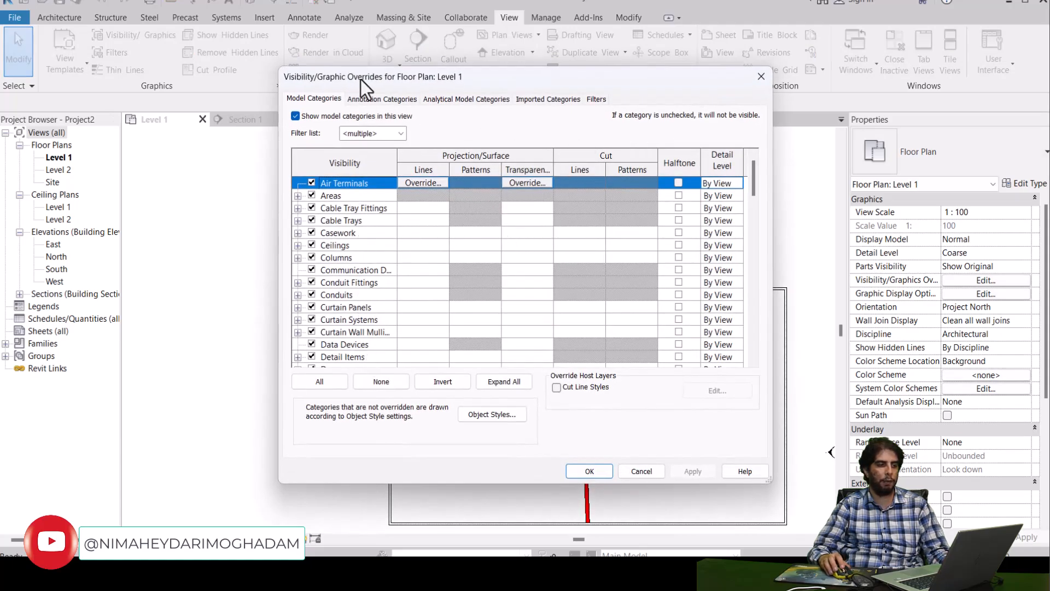
pyautogui.click(756, 77)
pyautogui.scroll(-2, 495, 240)
pyautogui.moveTo(495, 241); pyautogui.dragTo(496, 257, button='middle')
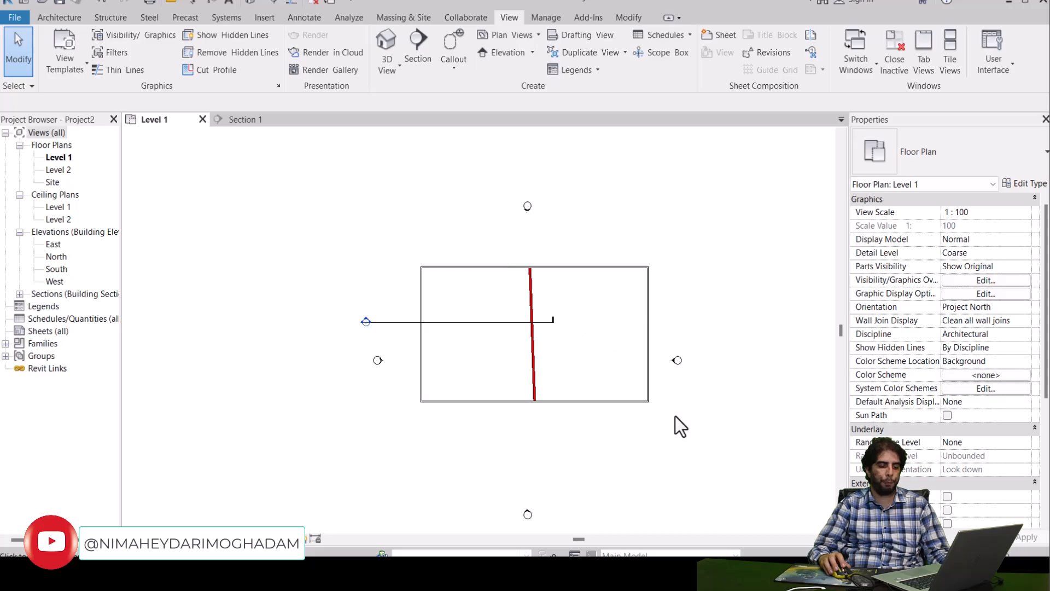
# Switch to PowerPoint, review the Graphics Visibility topics on slide 3, and return to Revit.
pyautogui.click(716, 574)
pyautogui.click(796, 403)
pyautogui.click(98, 346)
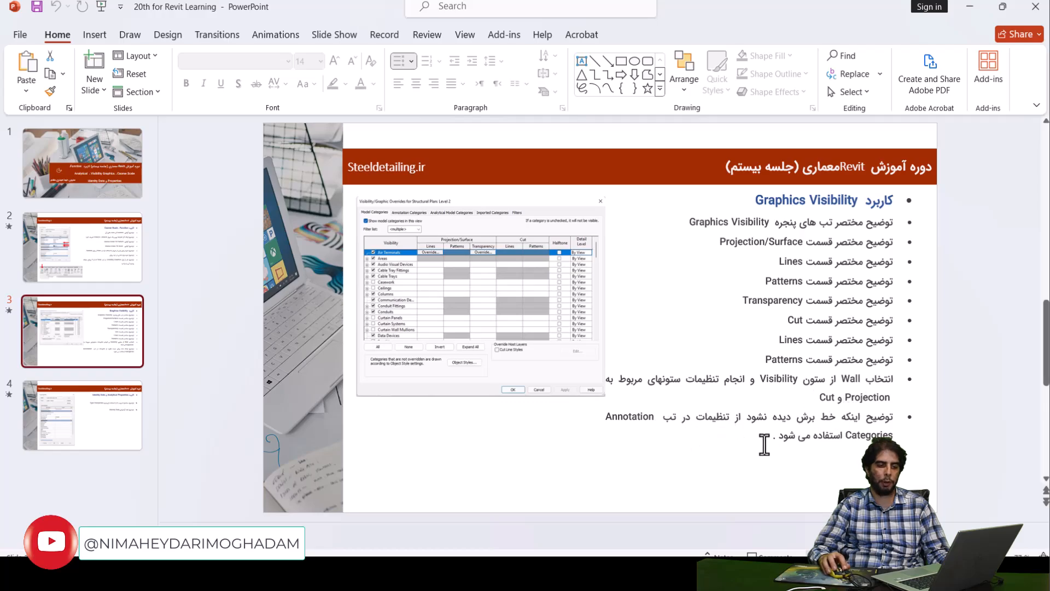
pyautogui.click(73, 427)
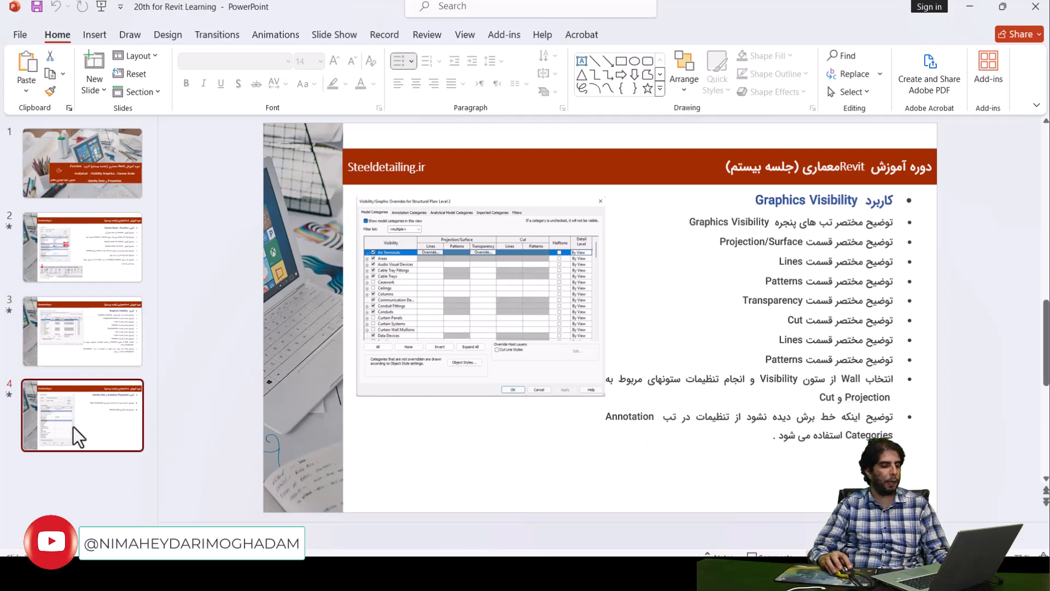
pyautogui.click(81, 348)
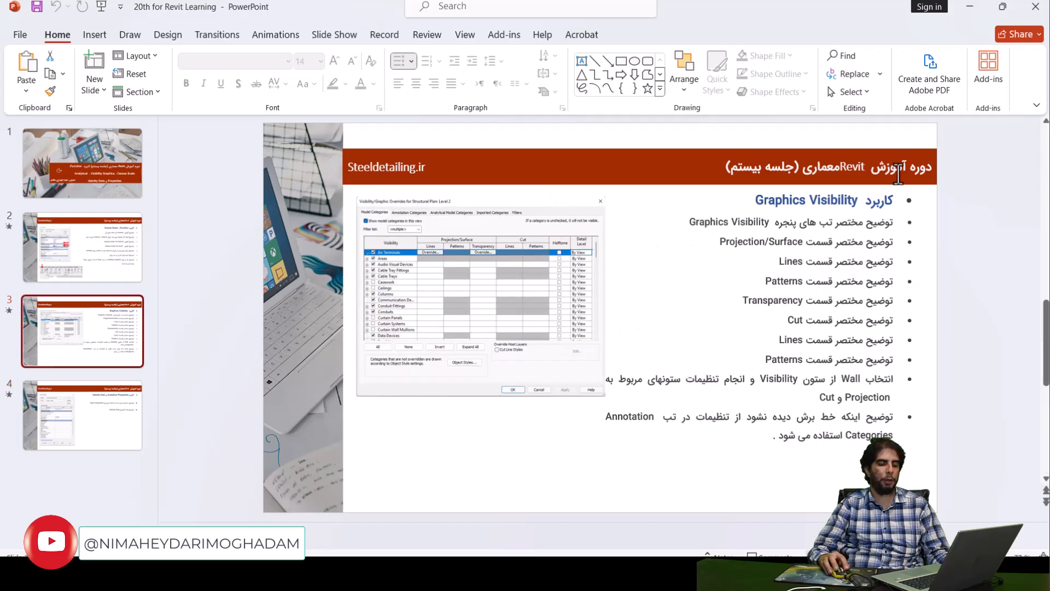
pyautogui.click(970, 6)
# Open the Section 1 view and inspect the red dividing wall cut by the section.
pyautogui.scroll(4, 465, 344)
pyautogui.scroll(4, 459, 313)
pyautogui.click(246, 119)
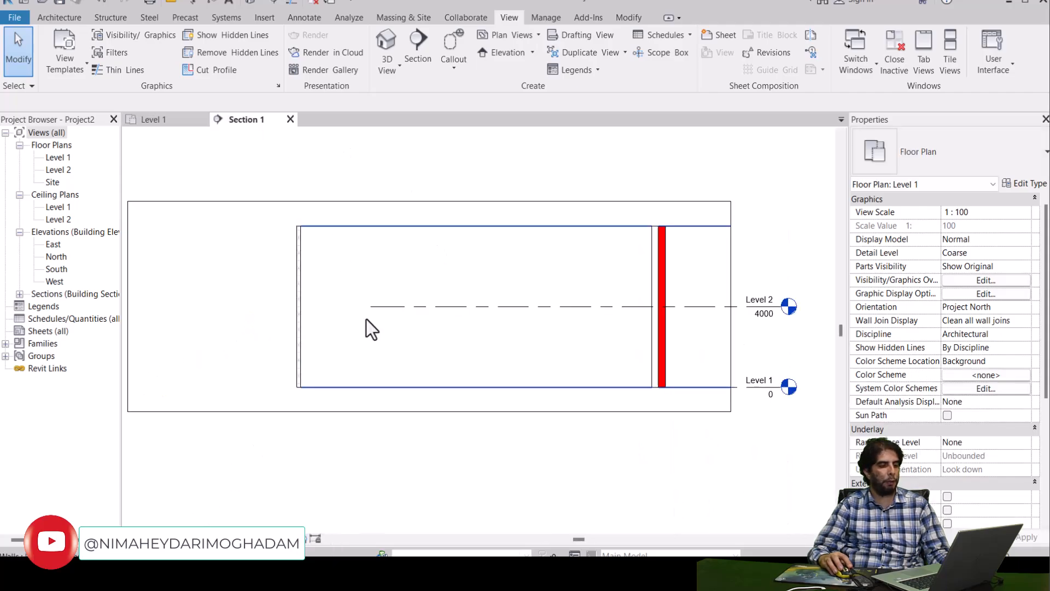
pyautogui.scroll(1, 365, 319)
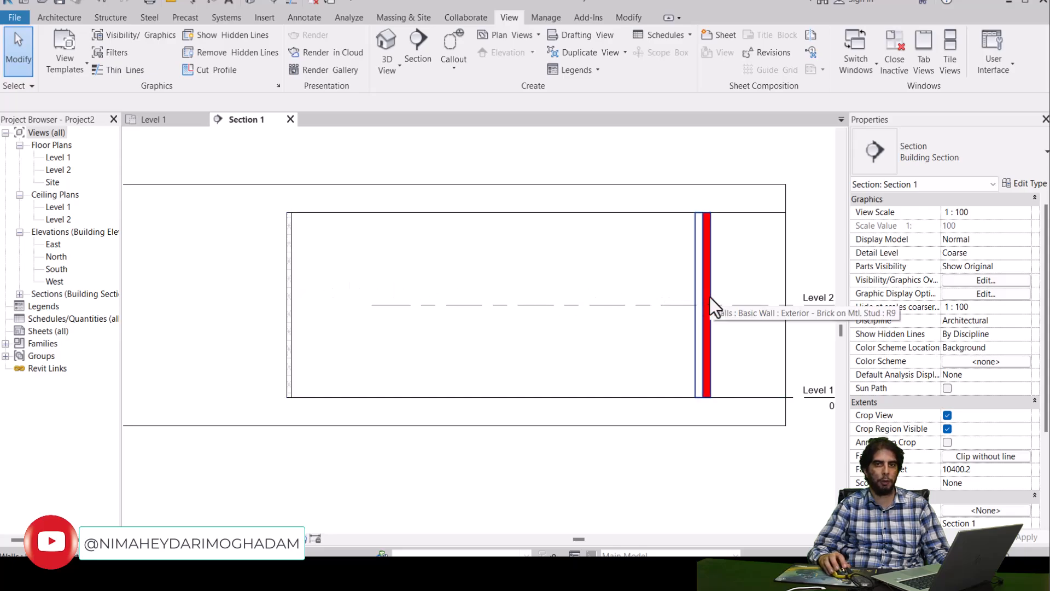
# Shorten the red dividing wall in the Level 1 plan so it ends before the section line, and check Section 1.
pyautogui.click(140, 120)
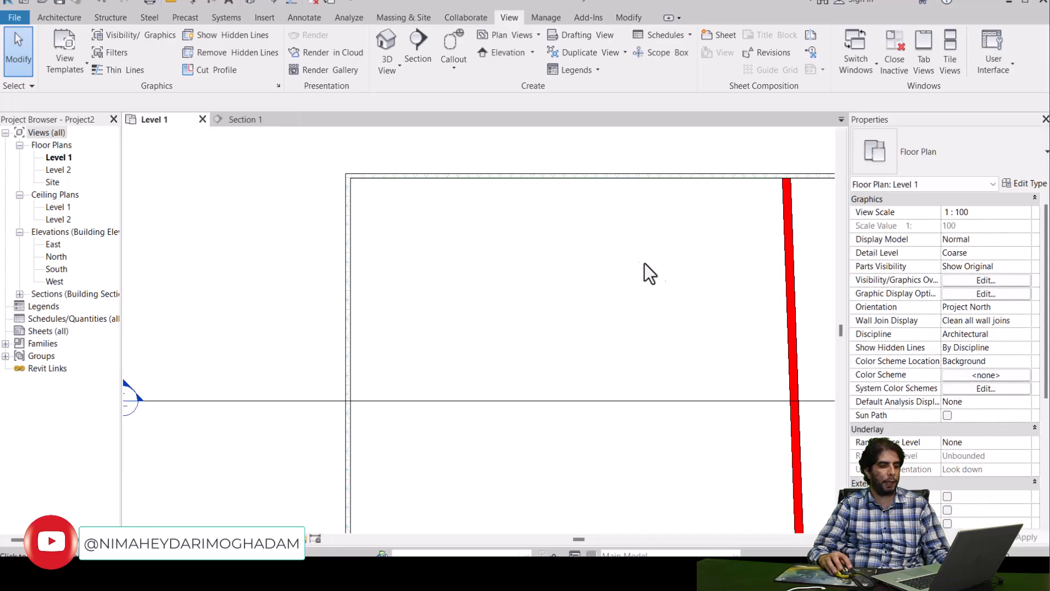
pyautogui.scroll(-2, 645, 273)
pyautogui.click(746, 416)
pyautogui.moveTo(736, 430); pyautogui.dragTo(638, 295, button='middle')
pyautogui.moveTo(658, 444); pyautogui.dragTo(643, 197)
pyautogui.click(596, 211)
pyautogui.moveTo(568, 227); pyautogui.dragTo(582, 312, button='middle')
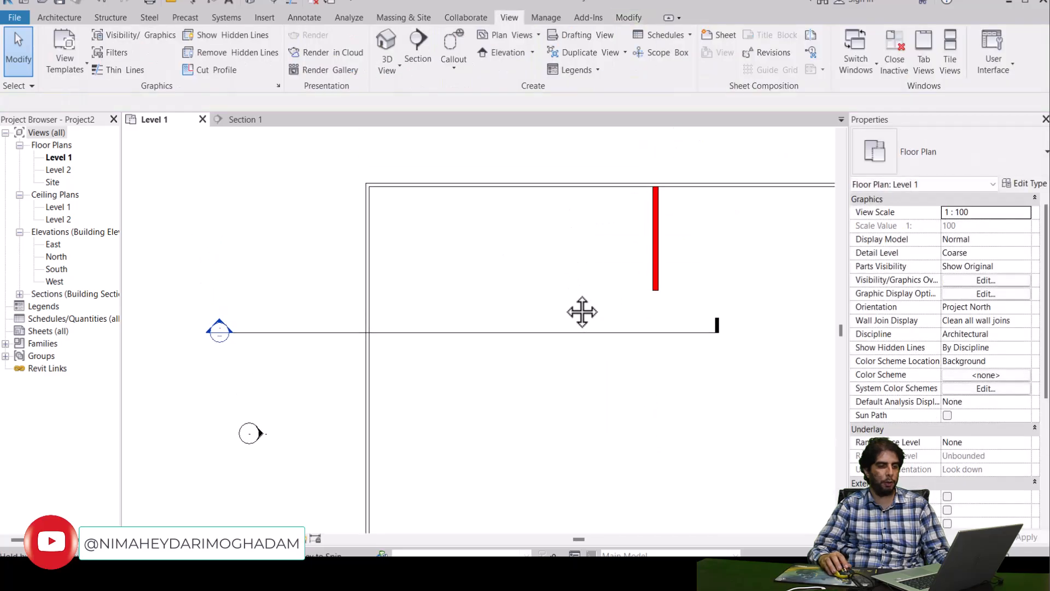
pyautogui.click(236, 121)
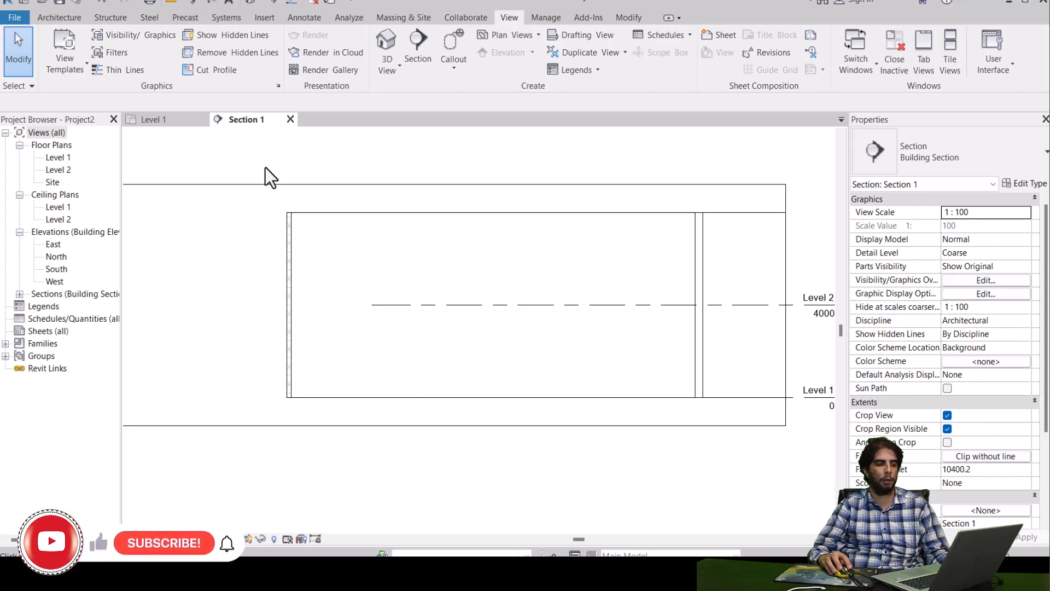
pyautogui.click(162, 120)
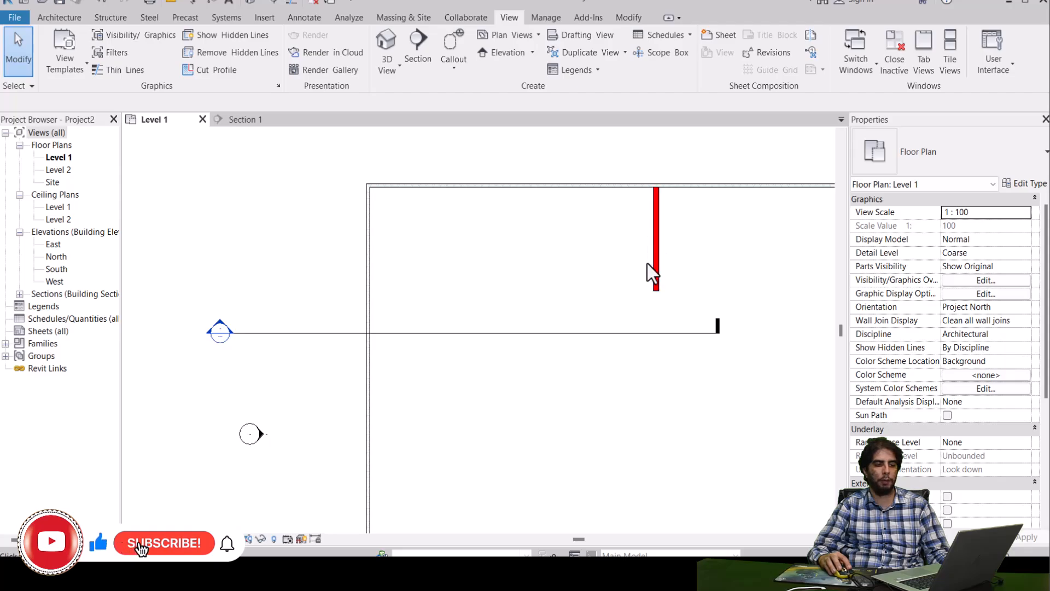
# Open the Visibility/Graphic Overrides for Section 1 and go to the Walls row of the model categories.
pyautogui.click(245, 121)
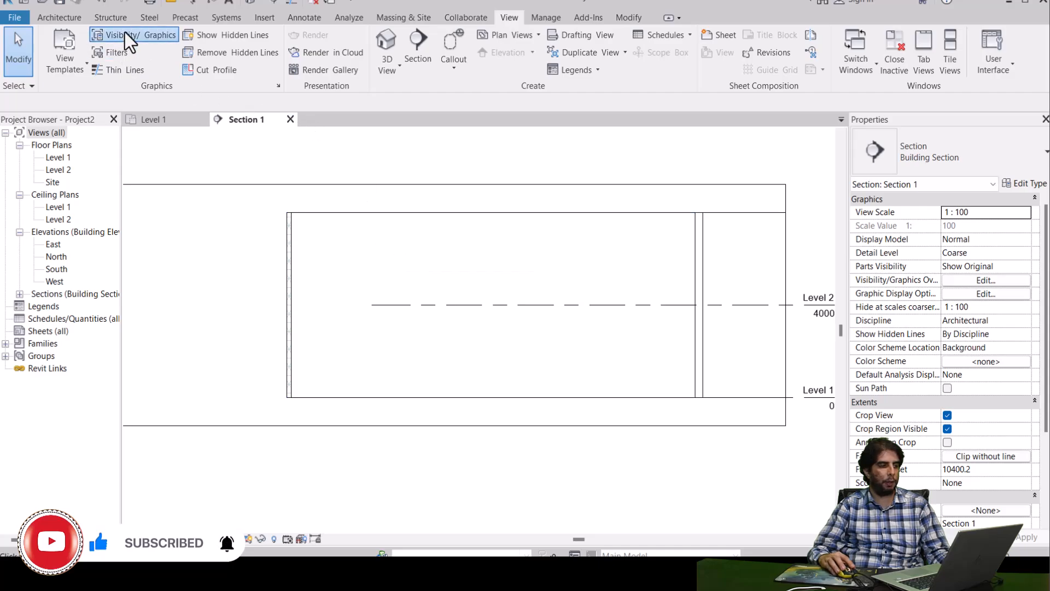
pyautogui.moveTo(458, 85); pyautogui.dragTo(278, 86)
pyautogui.scroll(-7, 301, 241)
pyautogui.scroll(-2, 300, 242)
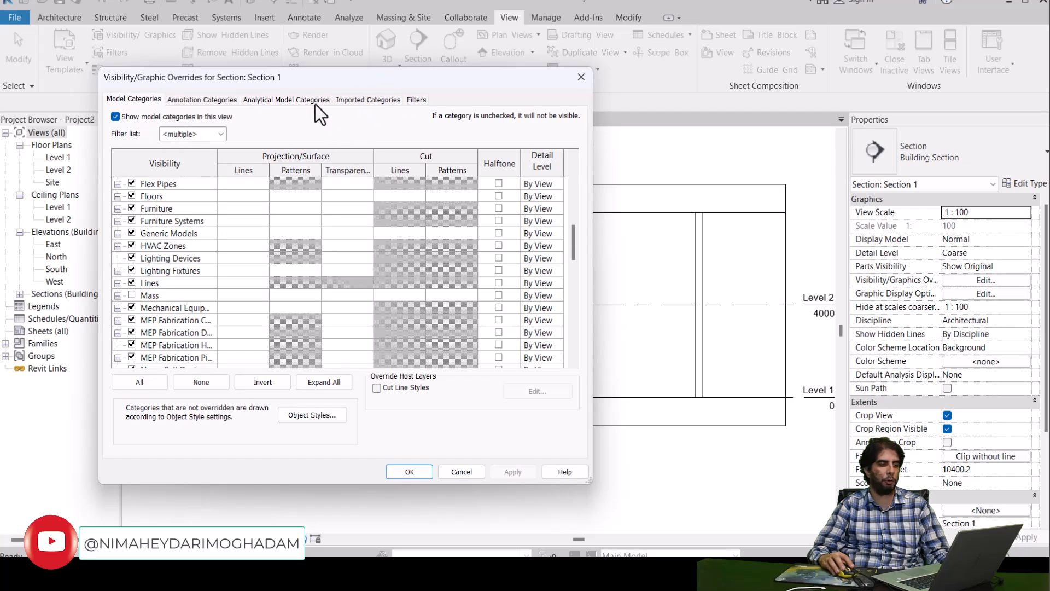
pyautogui.moveTo(571, 238); pyautogui.dragTo(585, 343)
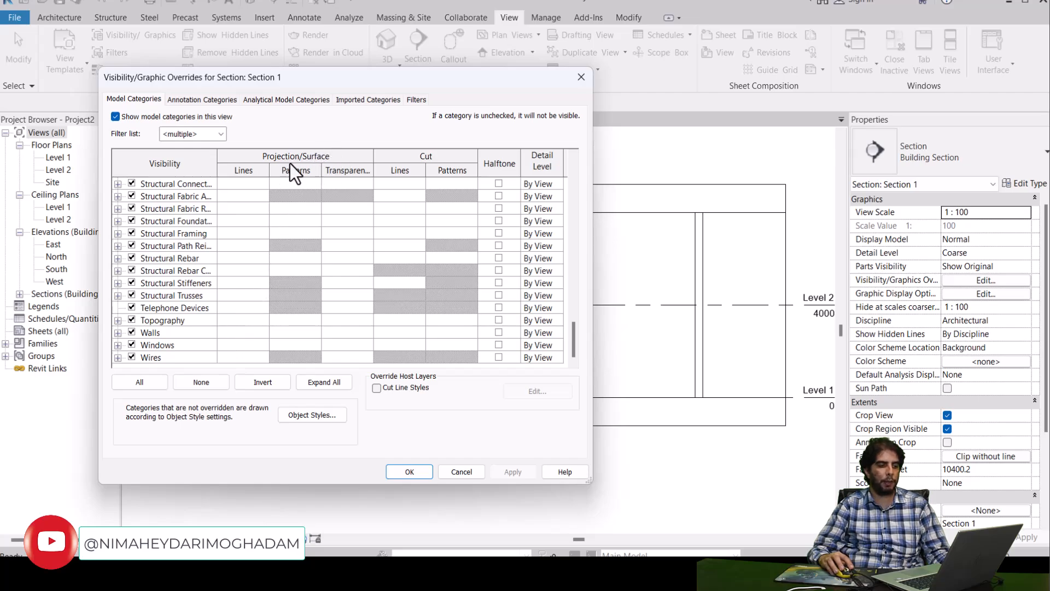
# Compare the Projection/Surface and Cut override columns with the projected and cut walls in the section view.
pyautogui.moveTo(345, 77); pyautogui.dragTo(297, 357)
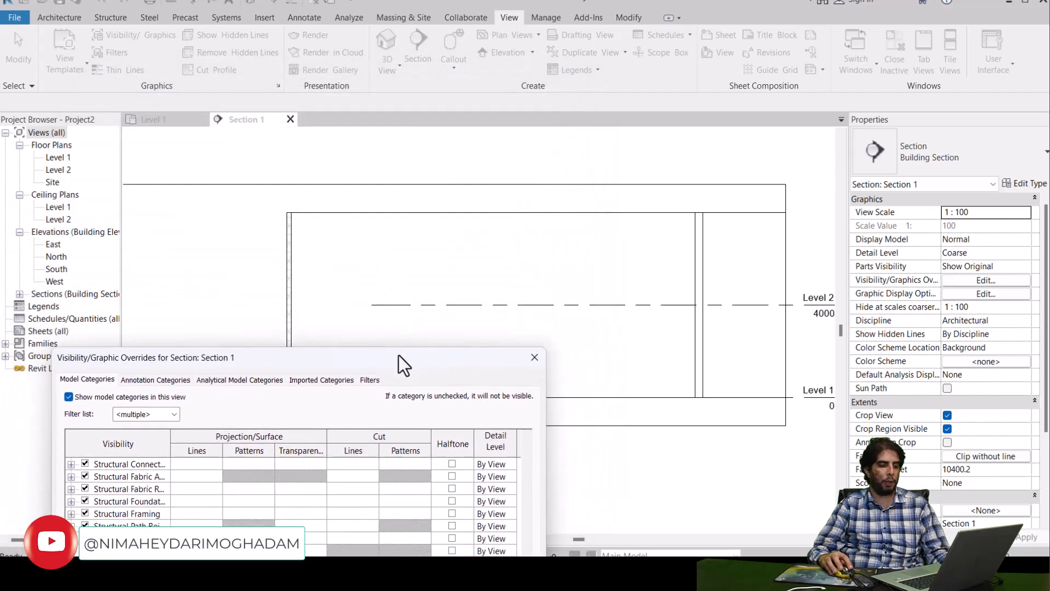
pyautogui.moveTo(399, 355); pyautogui.dragTo(398, 211)
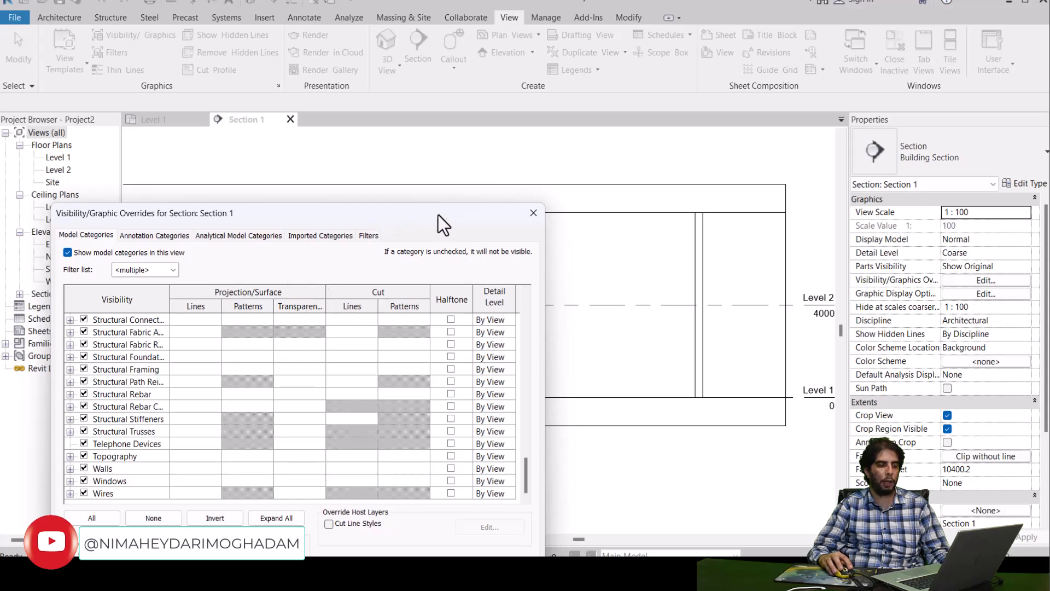
pyautogui.moveTo(438, 215); pyautogui.dragTo(442, 102)
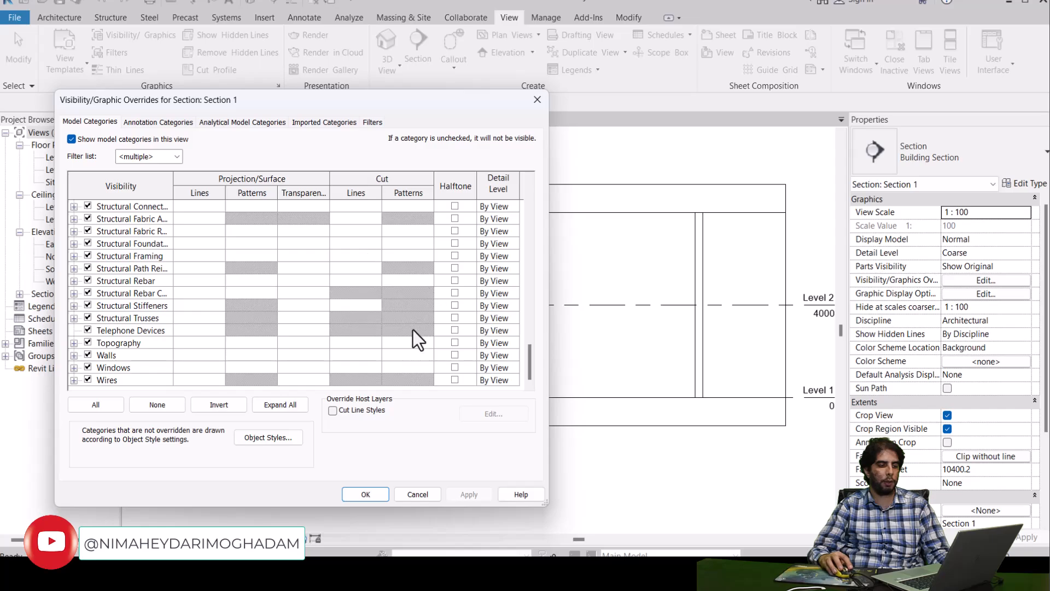
pyautogui.moveTo(431, 104); pyautogui.dragTo(420, 409)
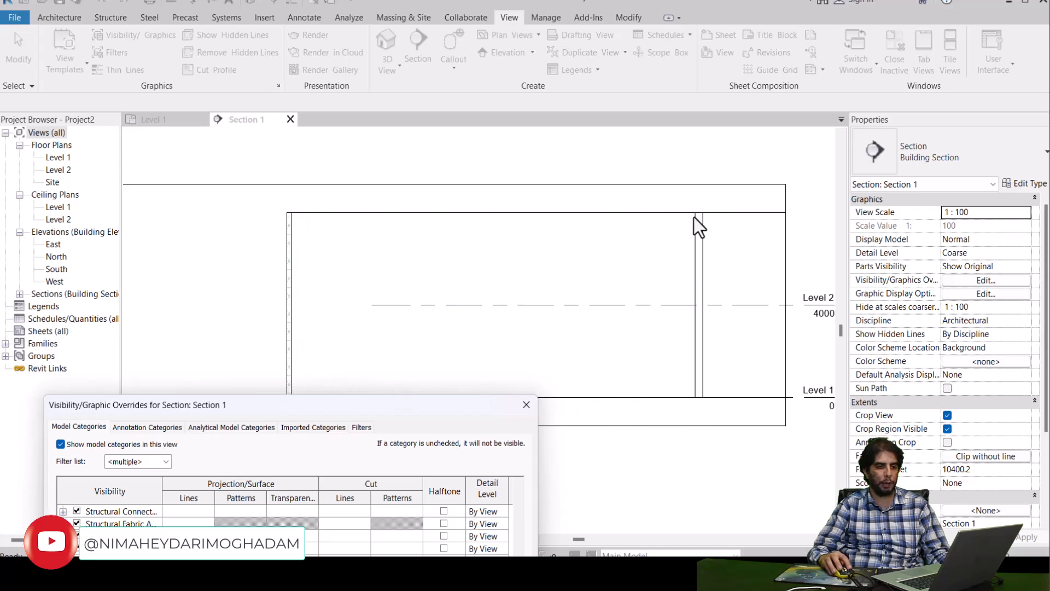
pyautogui.moveTo(454, 408); pyautogui.dragTo(495, 125)
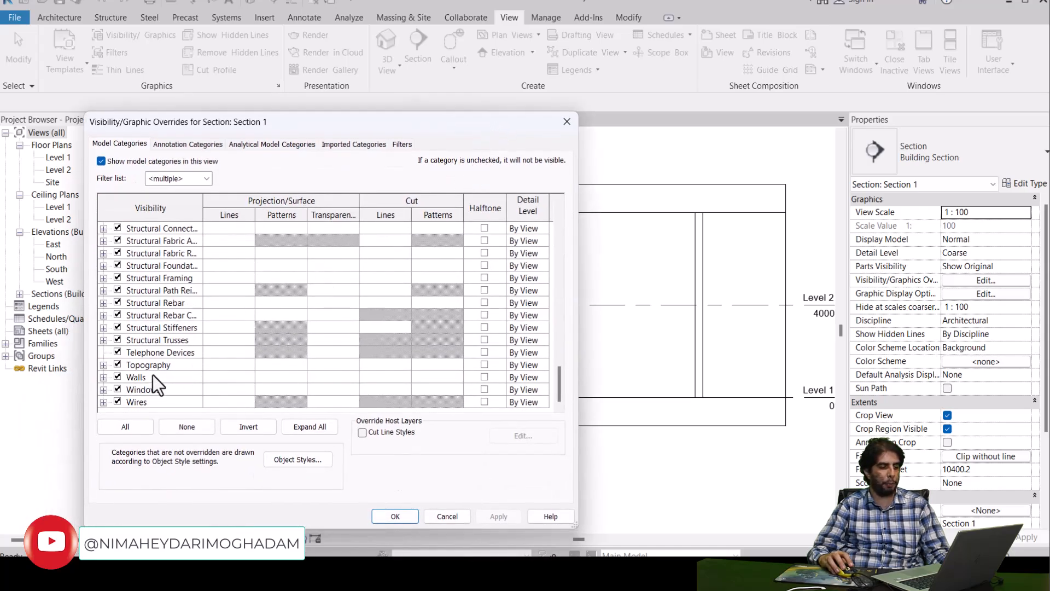
# Override the Walls projection/surface lines in Section 1 with a Solid pattern and Red color, and apply the override.
pyautogui.click(217, 381)
pyautogui.click(231, 379)
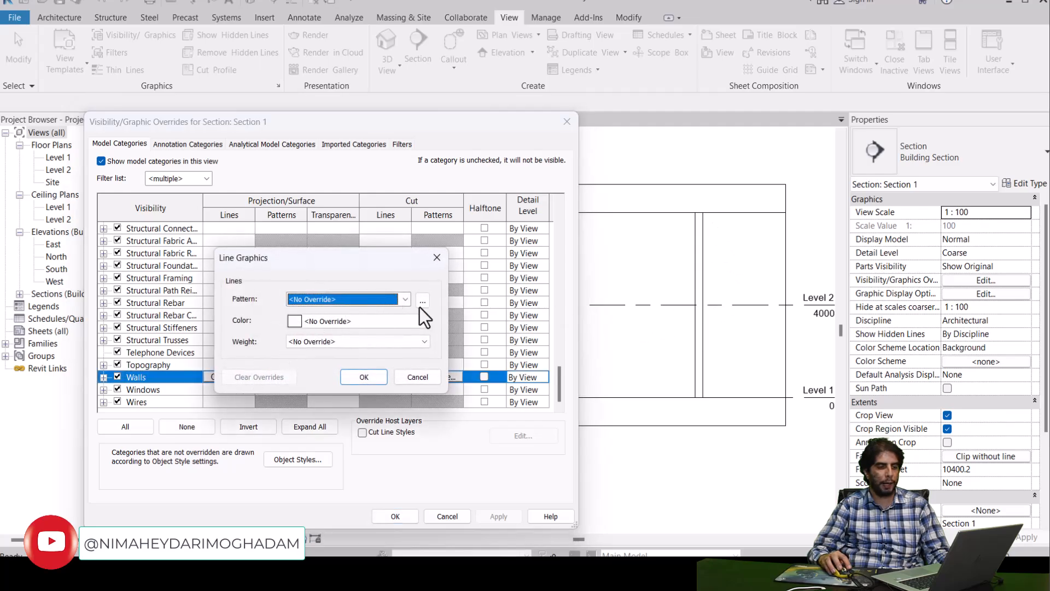
pyautogui.click(386, 299)
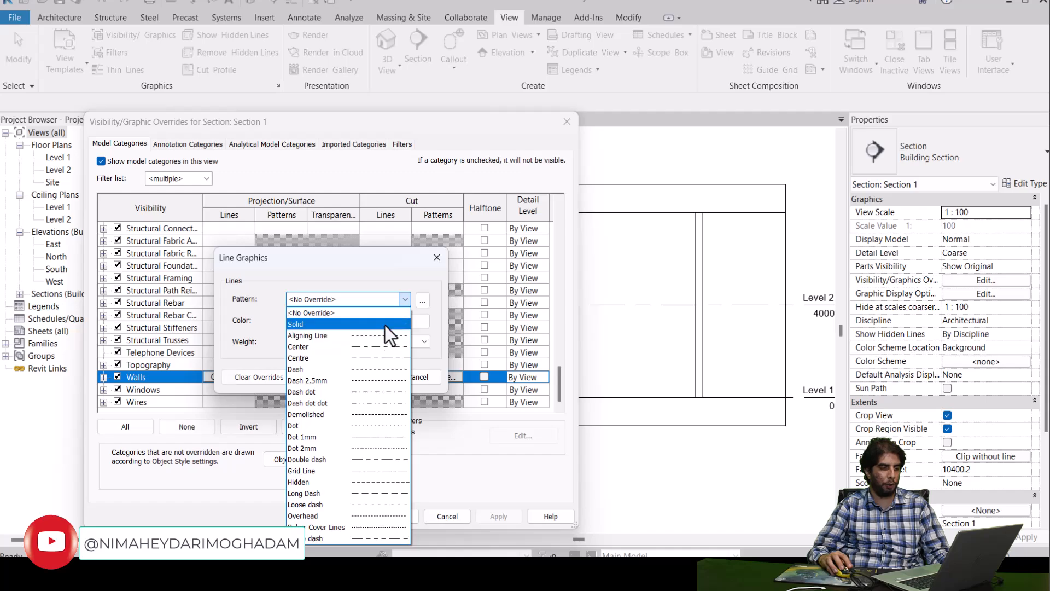
pyautogui.click(385, 323)
pyautogui.click(389, 324)
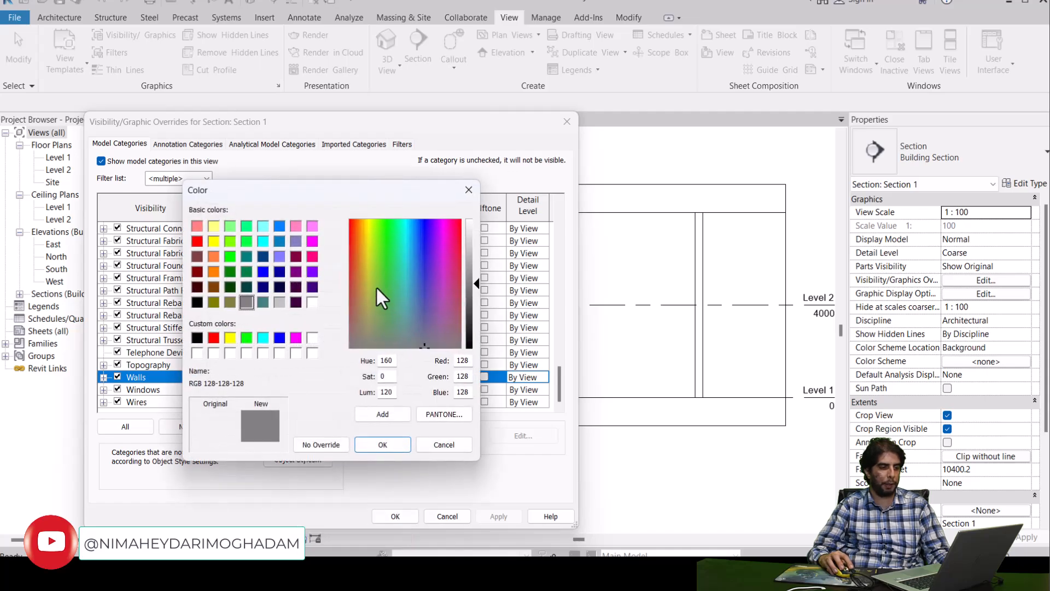
pyautogui.click(214, 337)
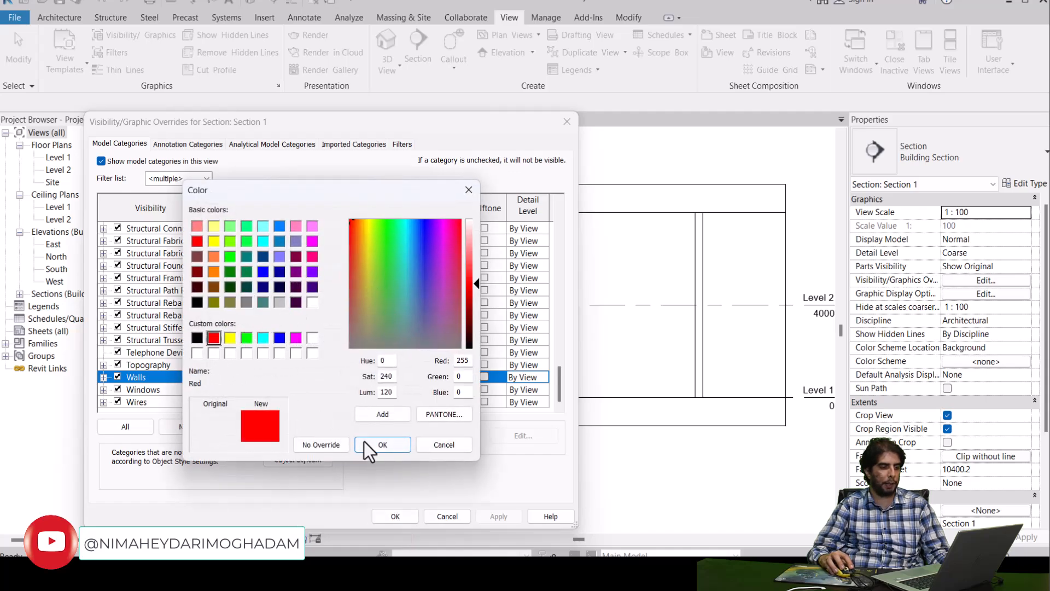
pyautogui.click(396, 447)
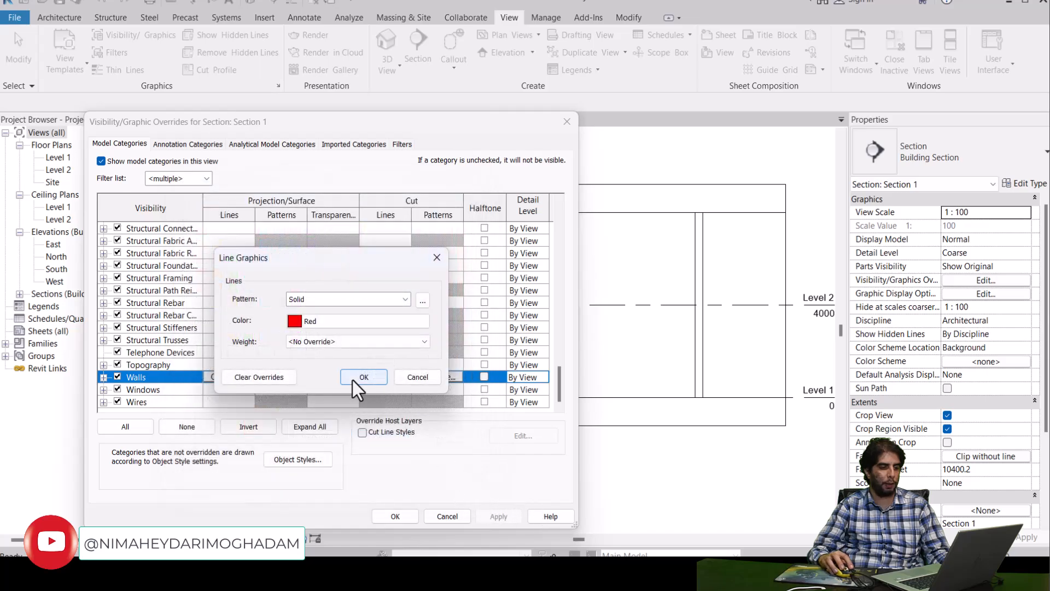
pyautogui.click(364, 377)
pyautogui.click(494, 516)
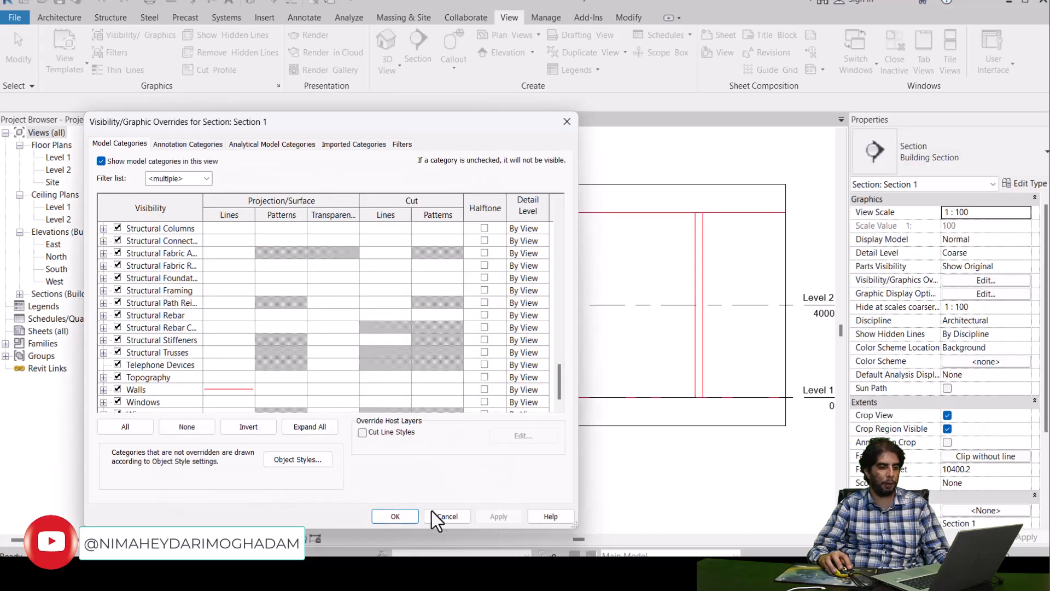
pyautogui.click(405, 514)
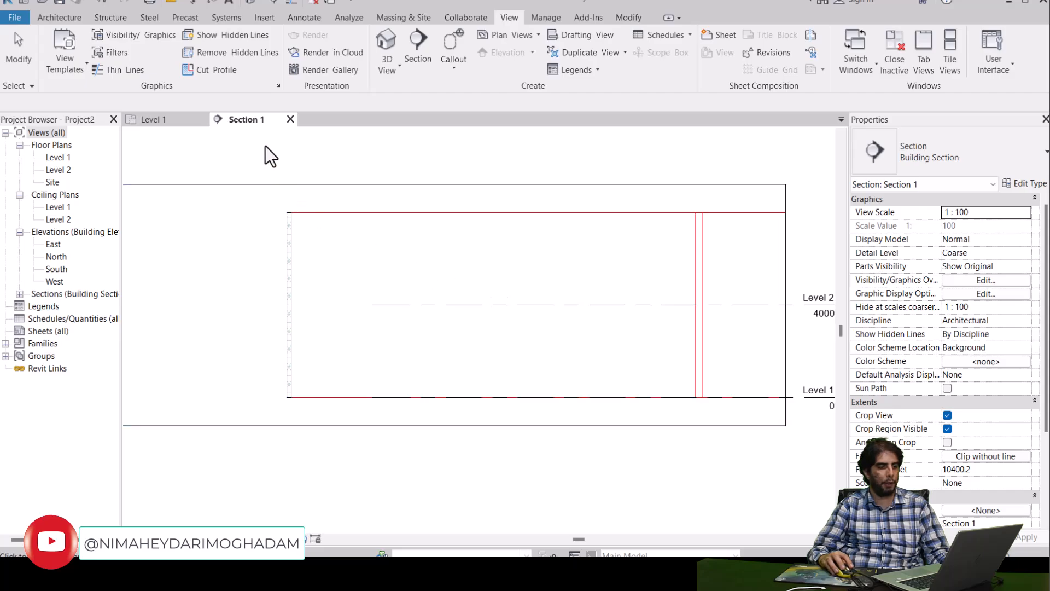
# Open the Visibility/Graphic Overrides for Section 1 and go to the Walls row of the model categories.
pyautogui.scroll(2, 272, 267)
pyautogui.moveTo(272, 267); pyautogui.dragTo(185, 284, button='middle')
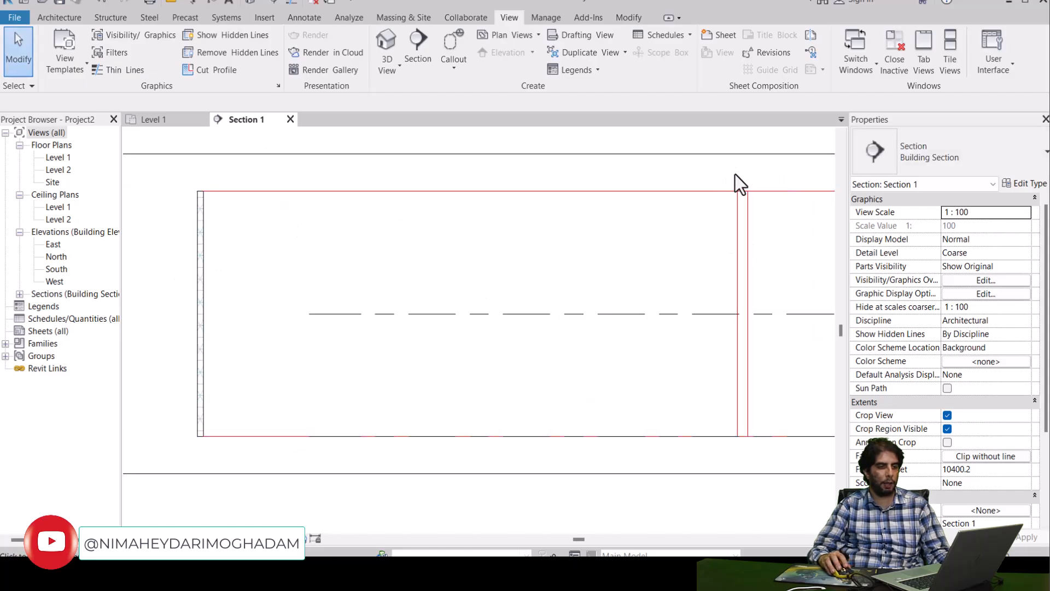
pyautogui.scroll(-2, 629, 246)
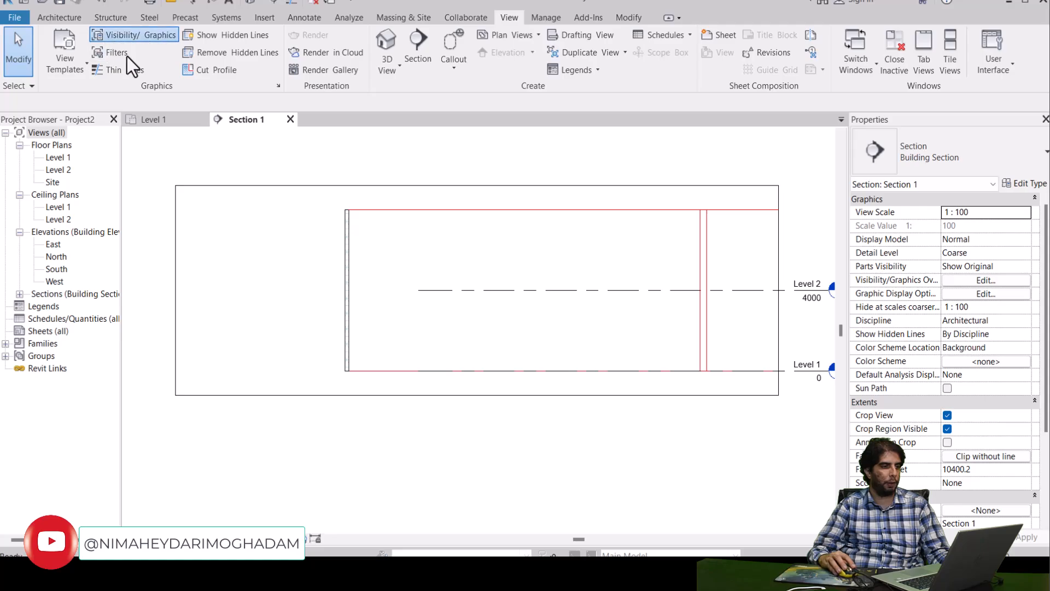
pyautogui.press('v')
pyautogui.press('g')
pyautogui.scroll(-7, 409, 294)
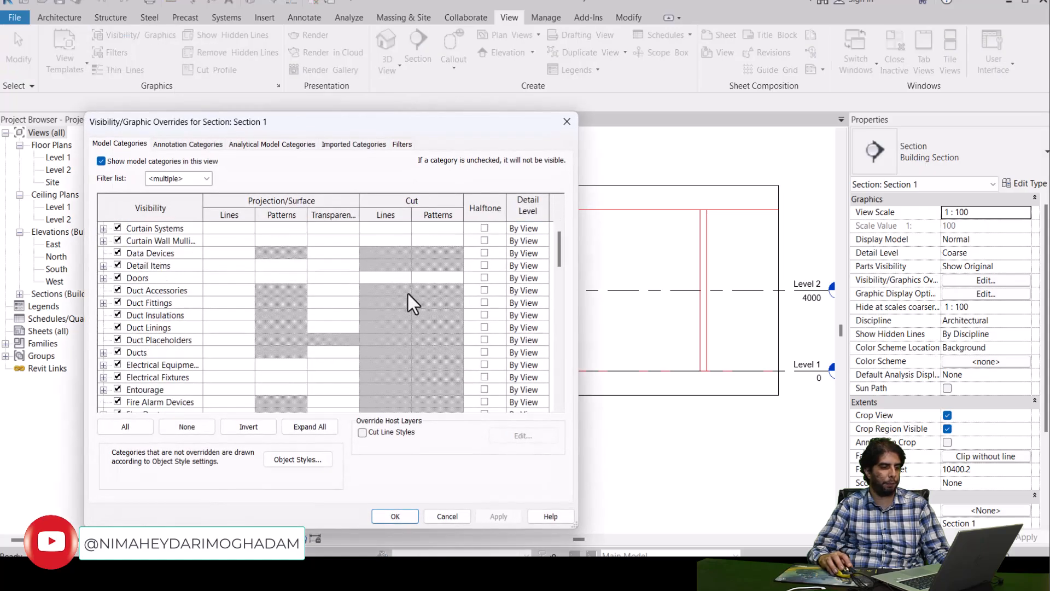
pyautogui.scroll(-10, 409, 295)
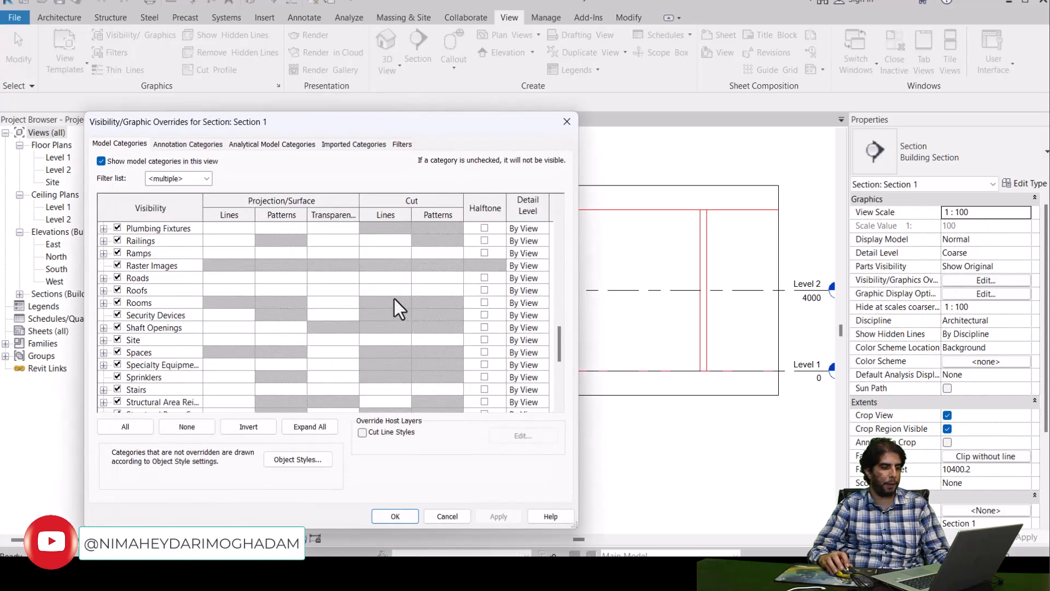
pyautogui.scroll(-4, 394, 300)
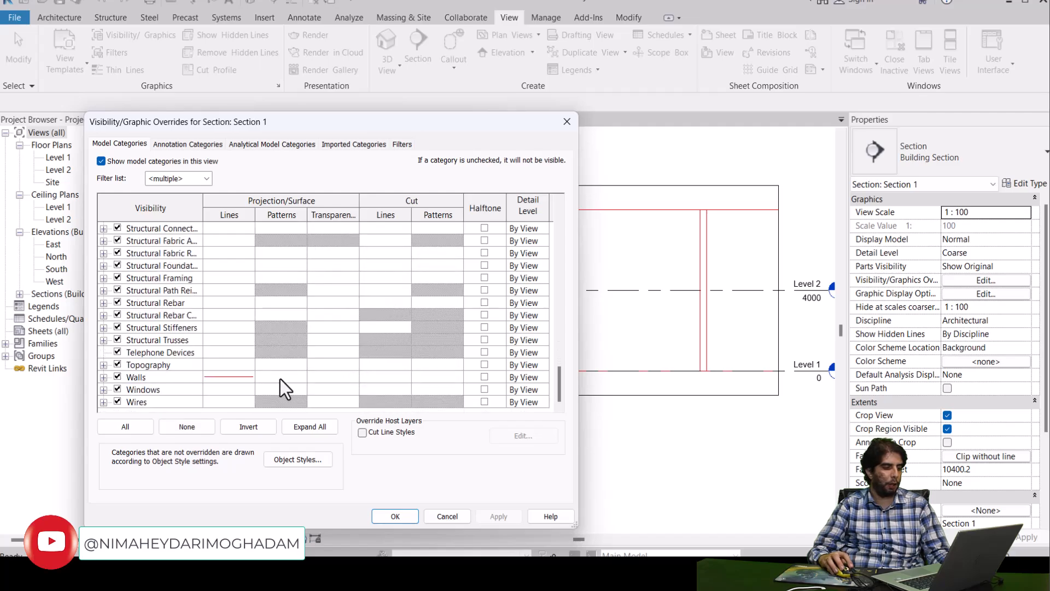
# Override the Walls projection/surface background pattern with Solid fill in green, RGB 040-215-049.
pyautogui.click(273, 379)
pyautogui.click(281, 376)
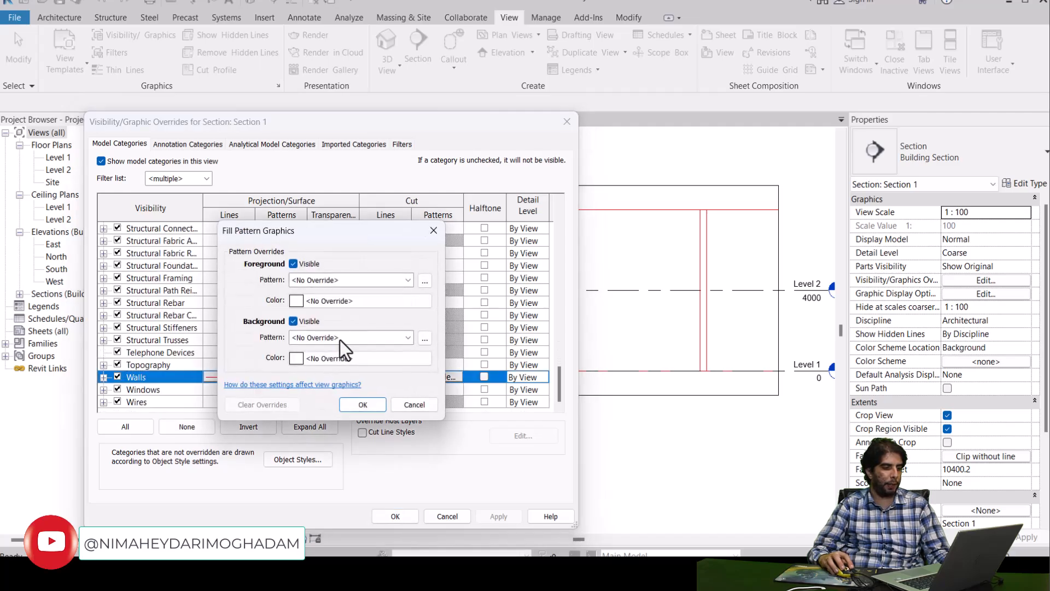
pyautogui.click(376, 282)
pyautogui.click(245, 282)
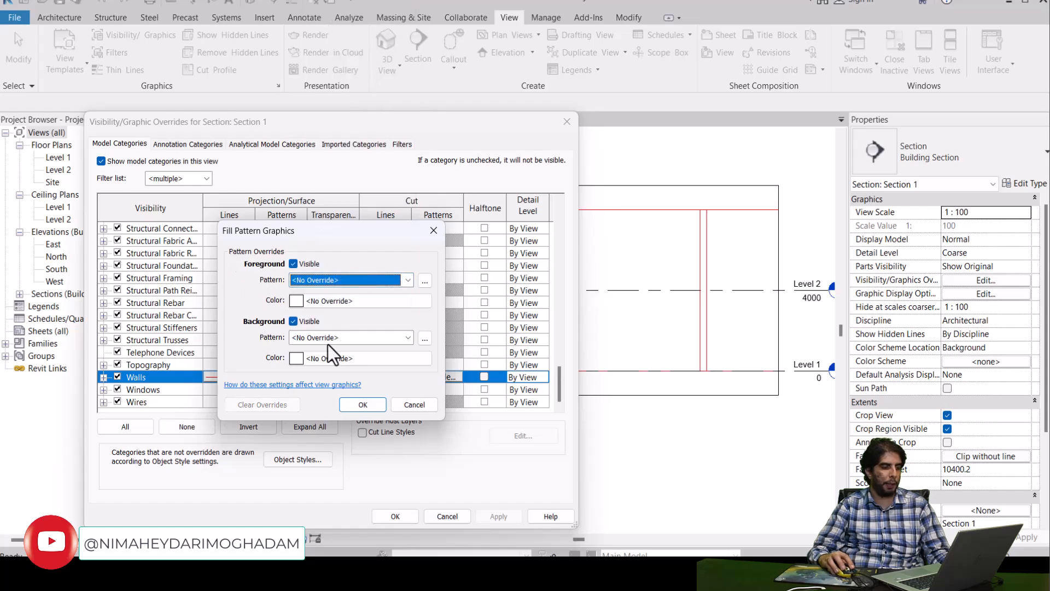
pyautogui.click(356, 339)
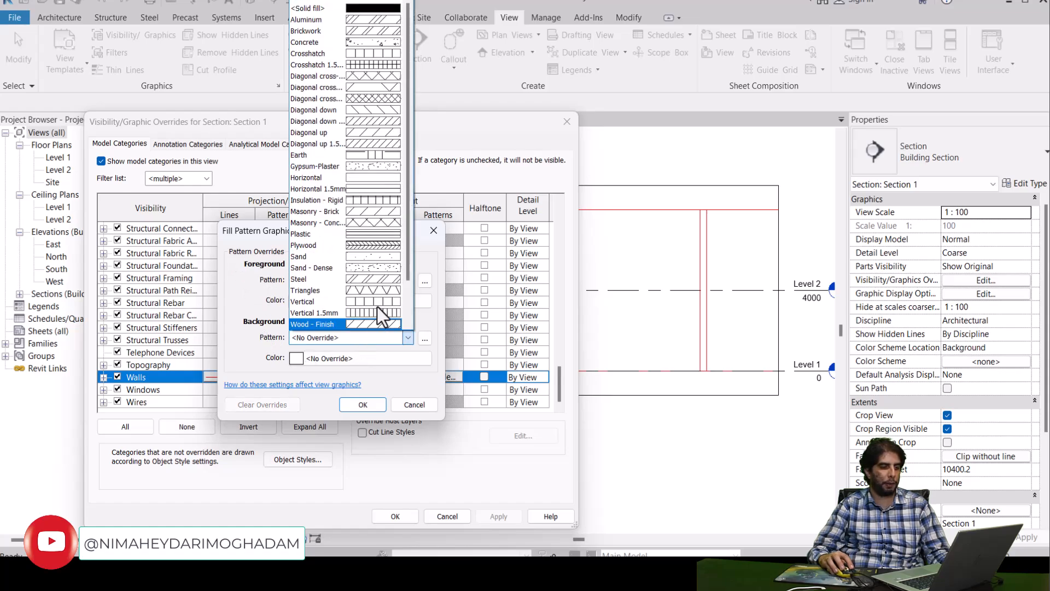
pyautogui.click(370, 11)
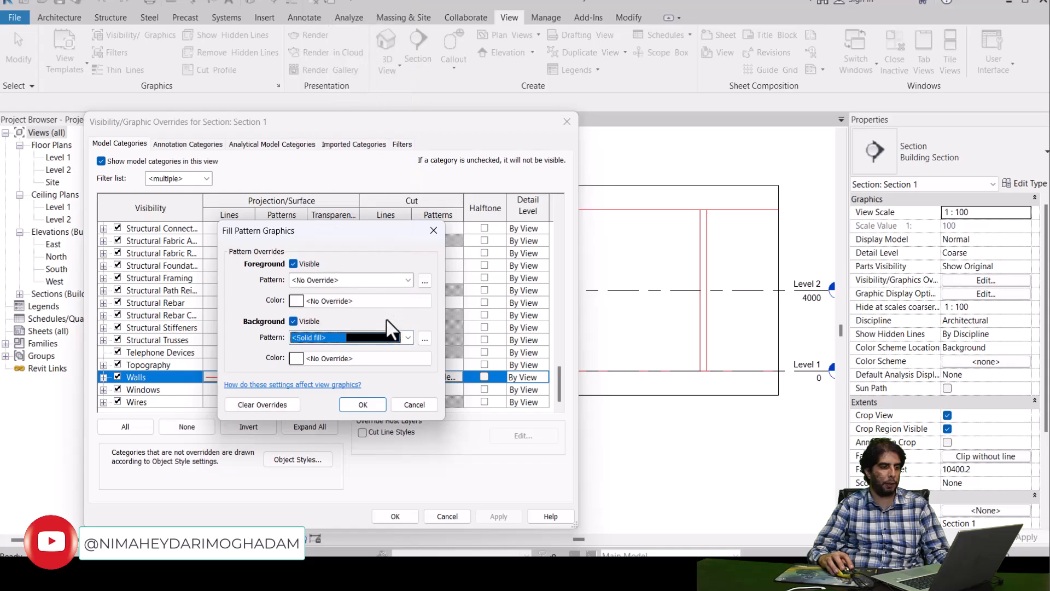
pyautogui.click(352, 358)
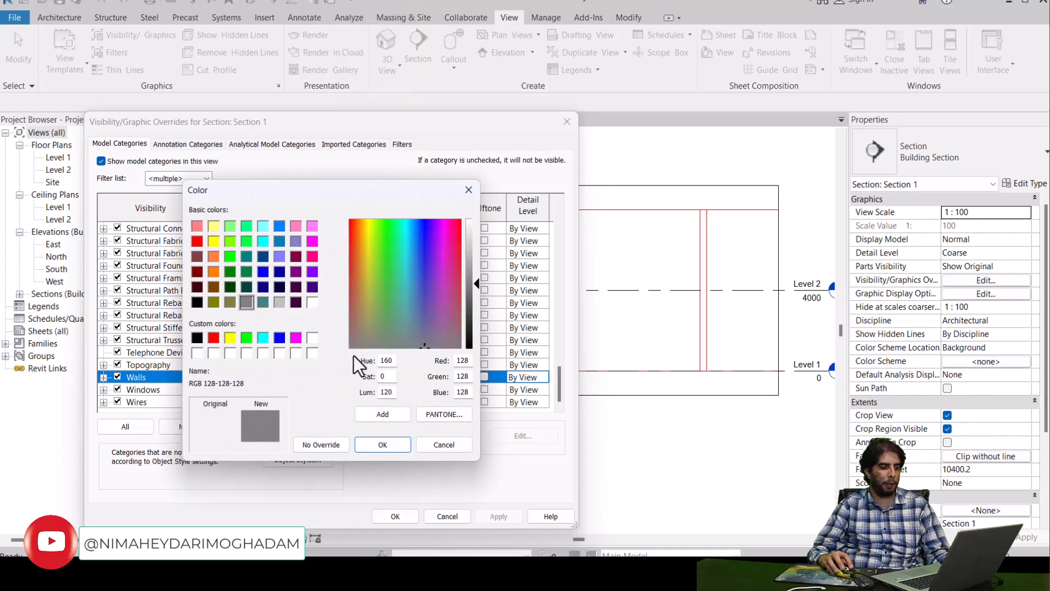
pyautogui.moveTo(362, 319); pyautogui.dragTo(388, 261)
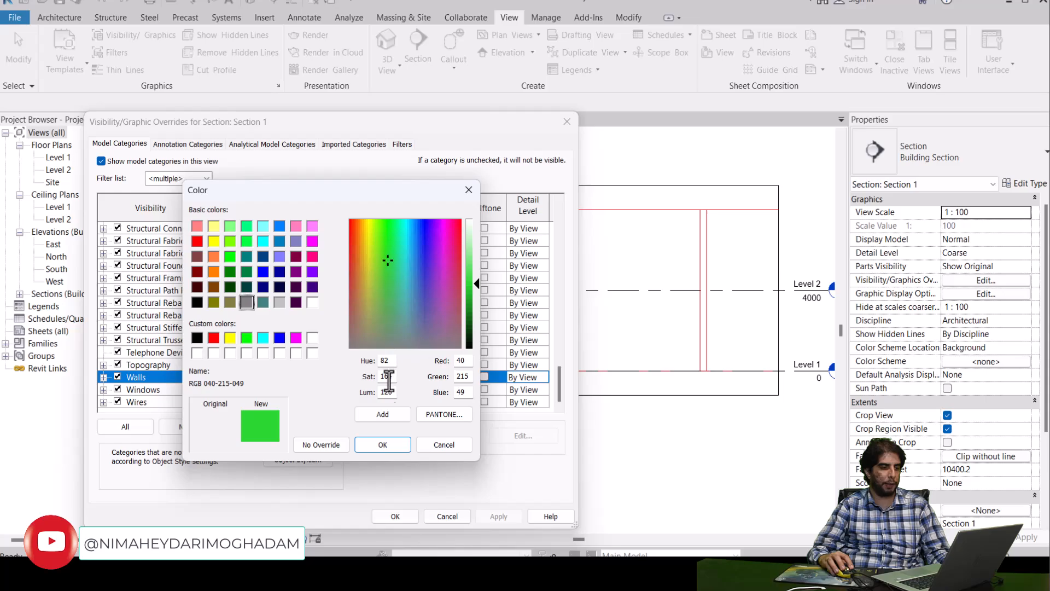
pyautogui.click(376, 442)
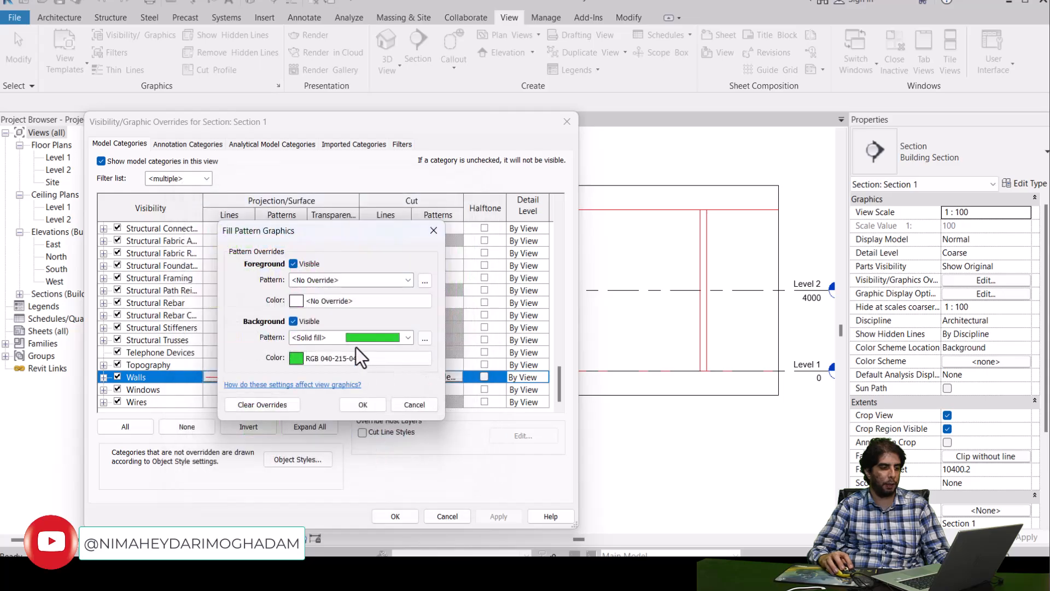
# Override the Walls projection/surface foreground pattern with a diagonal hatch in Red, and apply the overrides to Section 1.
pyautogui.click(337, 280)
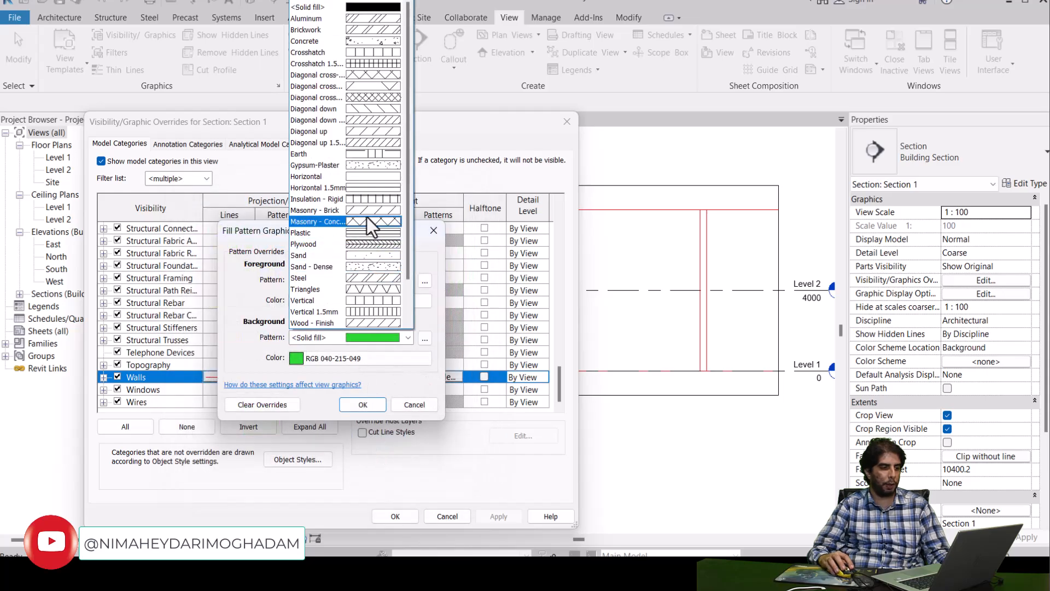
pyautogui.click(387, 120)
pyautogui.click(346, 302)
pyautogui.moveTo(353, 260); pyautogui.dragTo(350, 219)
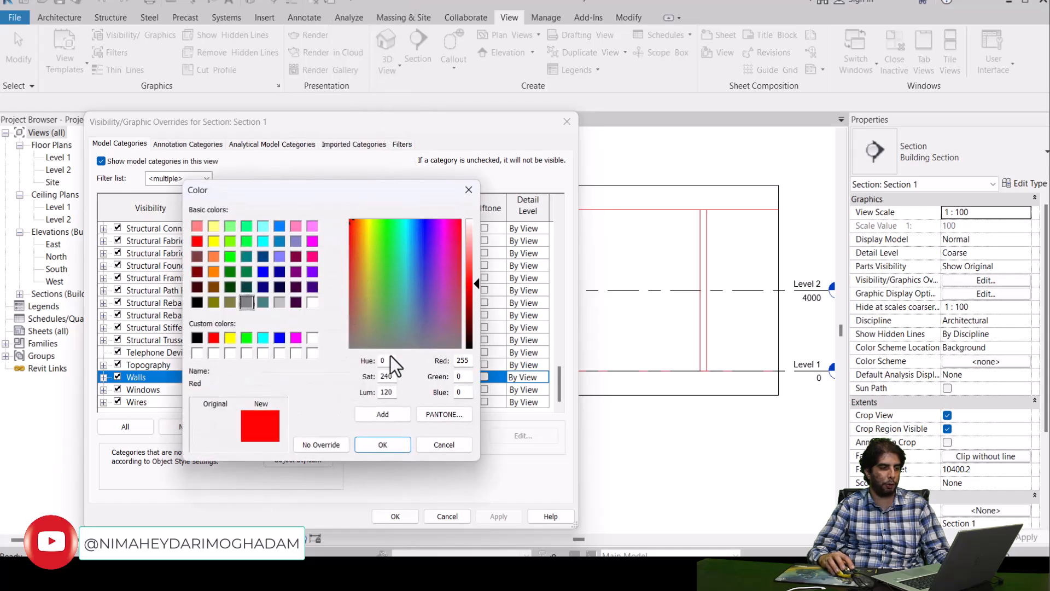
pyautogui.click(400, 442)
pyautogui.click(373, 408)
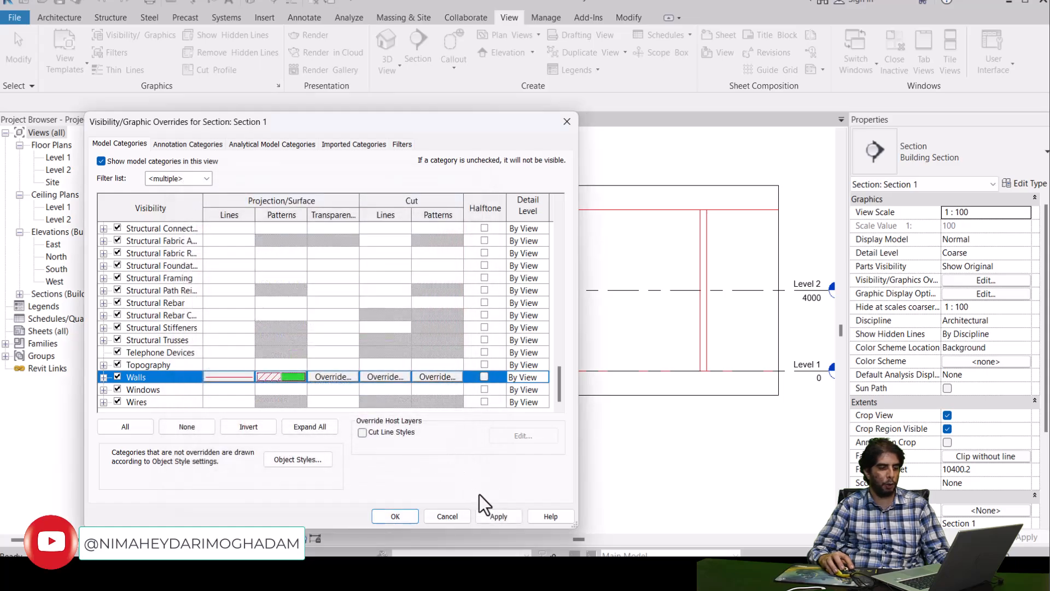
pyautogui.click(491, 513)
pyautogui.click(396, 516)
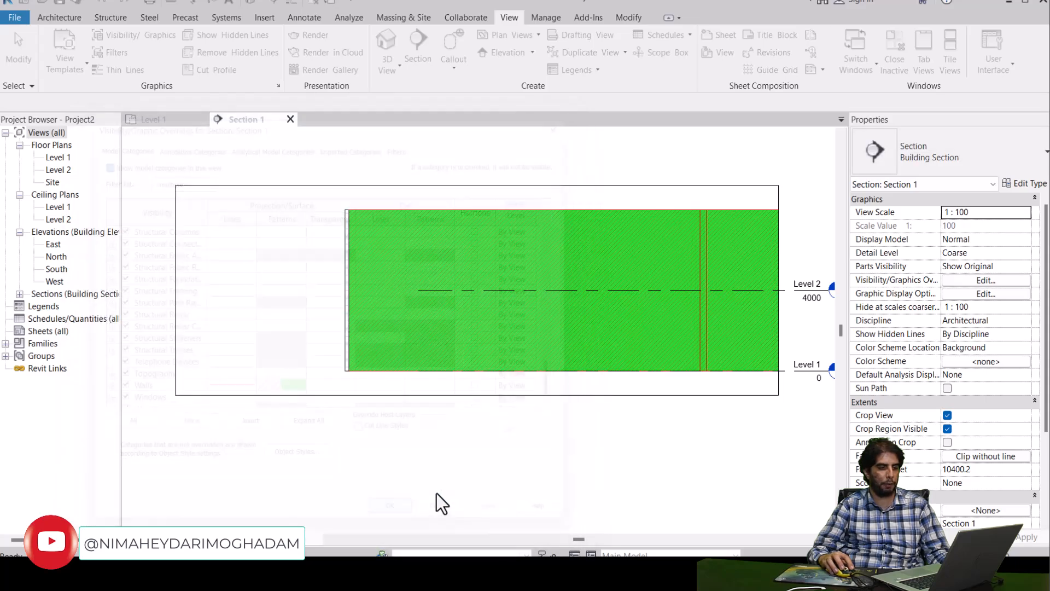
# Examine the foreground hatch and background fill on the projected walls in Section 1, close up and in the full view.
pyautogui.scroll(3, 477, 336)
pyautogui.scroll(3, 435, 413)
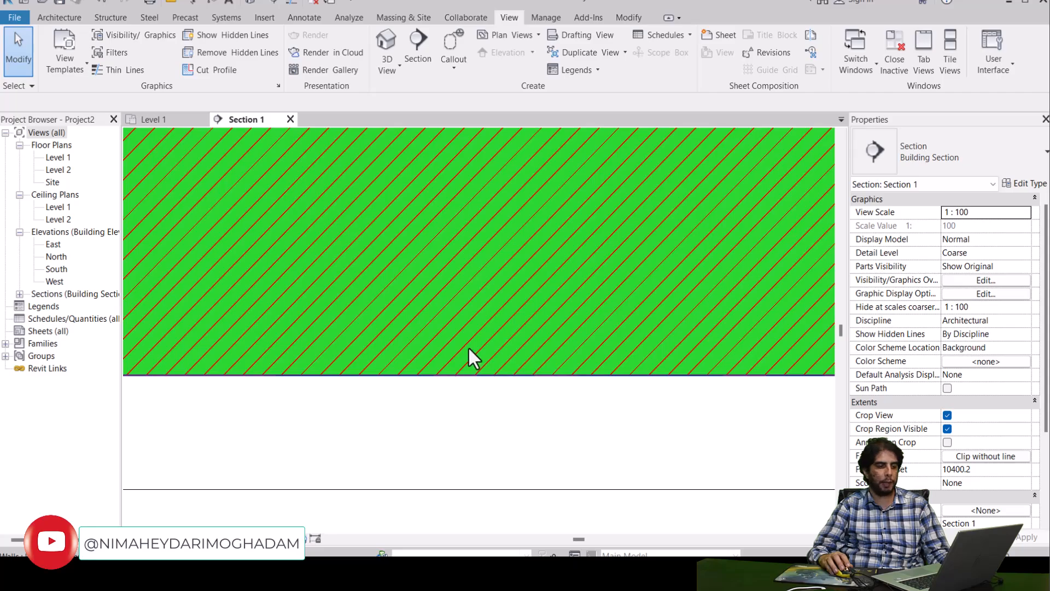
pyautogui.scroll(-5, 408, 345)
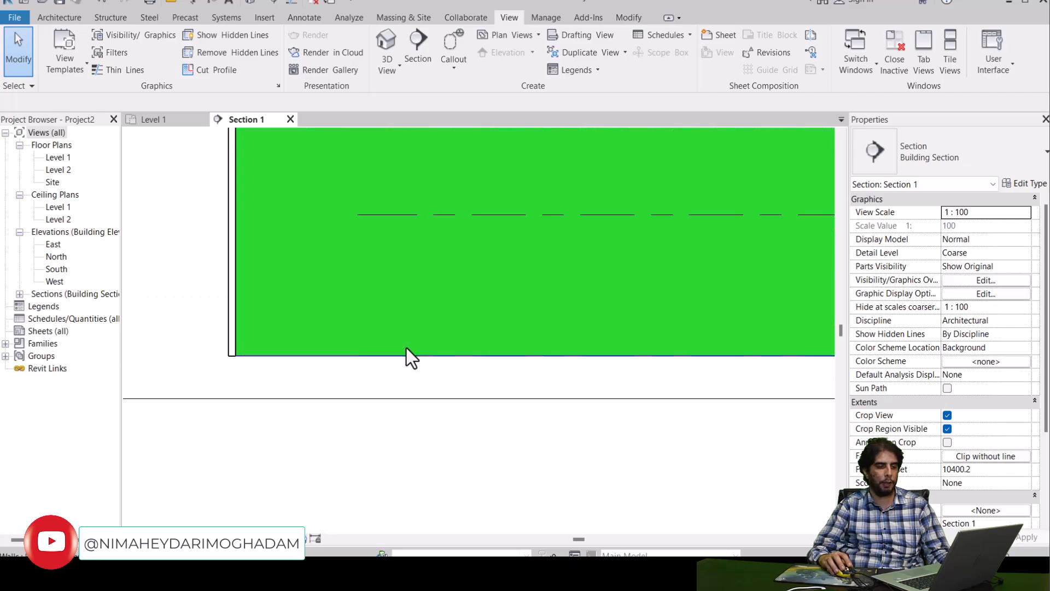
pyautogui.scroll(5, 540, 337)
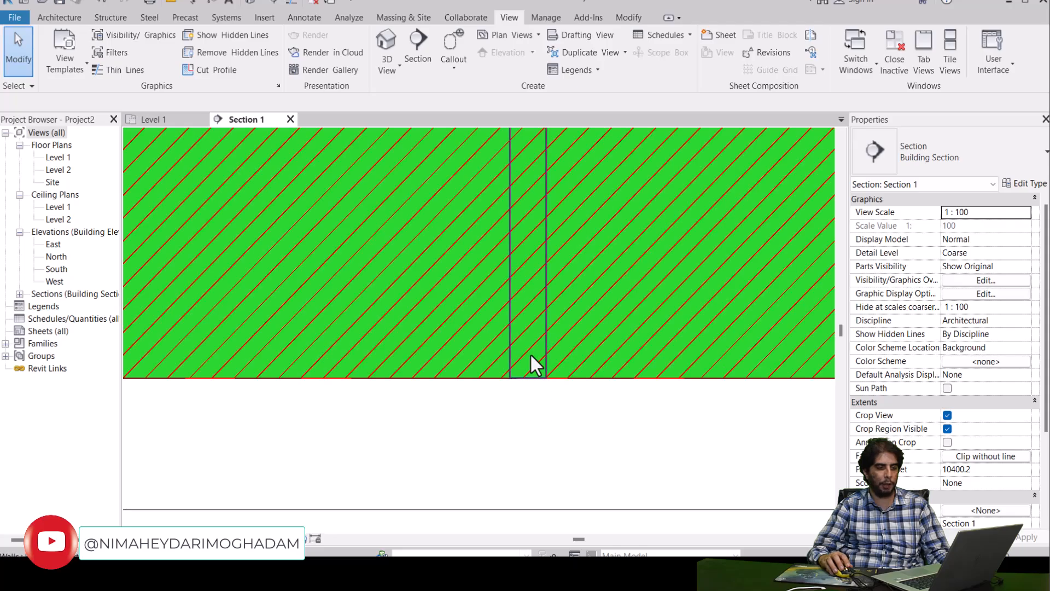
pyautogui.scroll(-3, 526, 350)
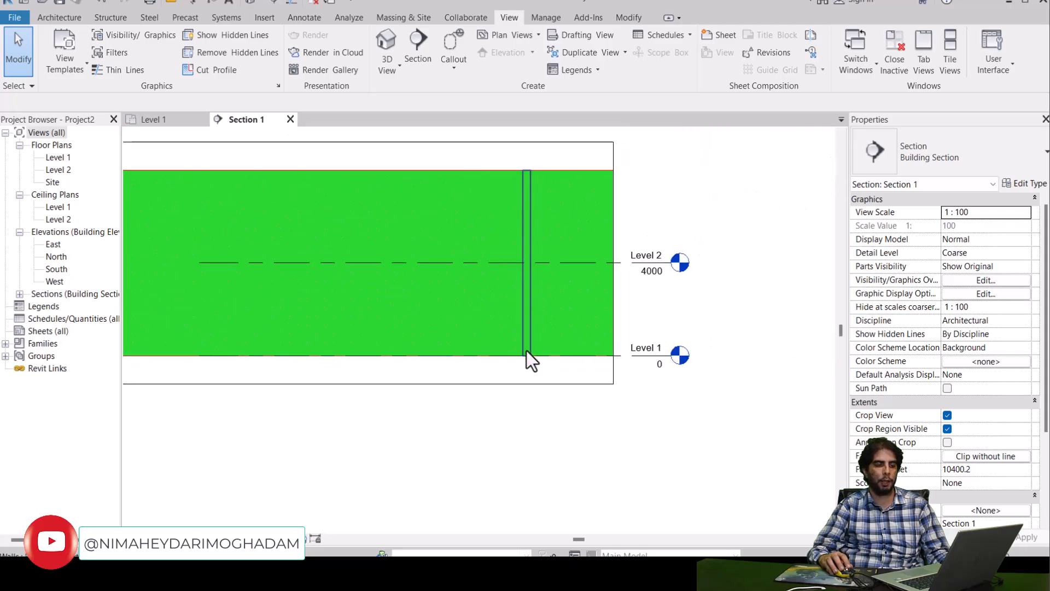
pyautogui.scroll(-2, 526, 350)
pyautogui.scroll(1, 301, 299)
pyautogui.moveTo(297, 291); pyautogui.dragTo(277, 292, button='middle')
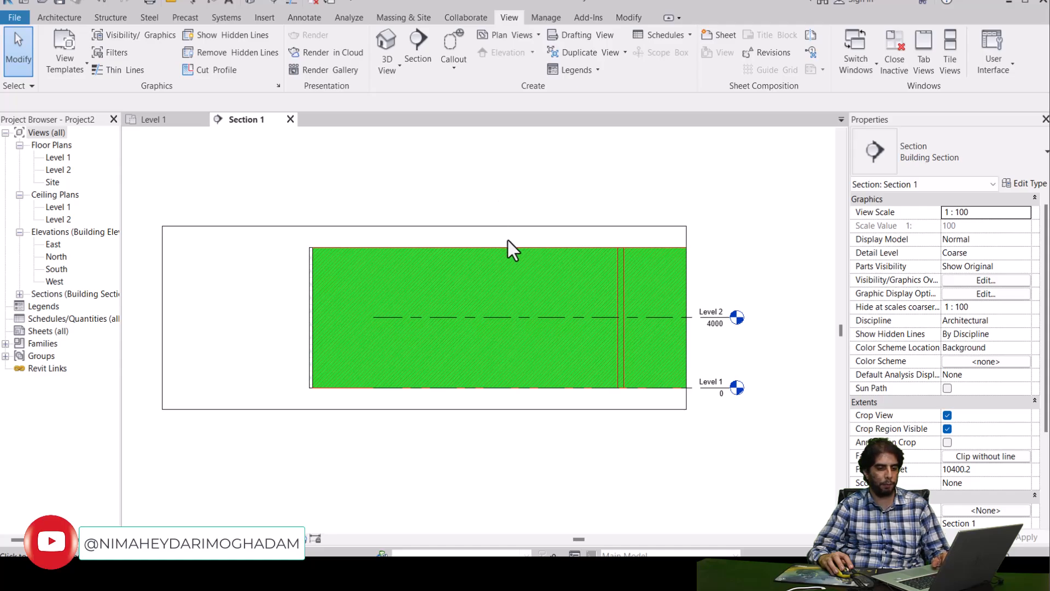
# Set the Walls projection/surface transparency in Section 1 to 25%, apply it, and check the projected walls.
pyautogui.press('v')
pyautogui.press('g')
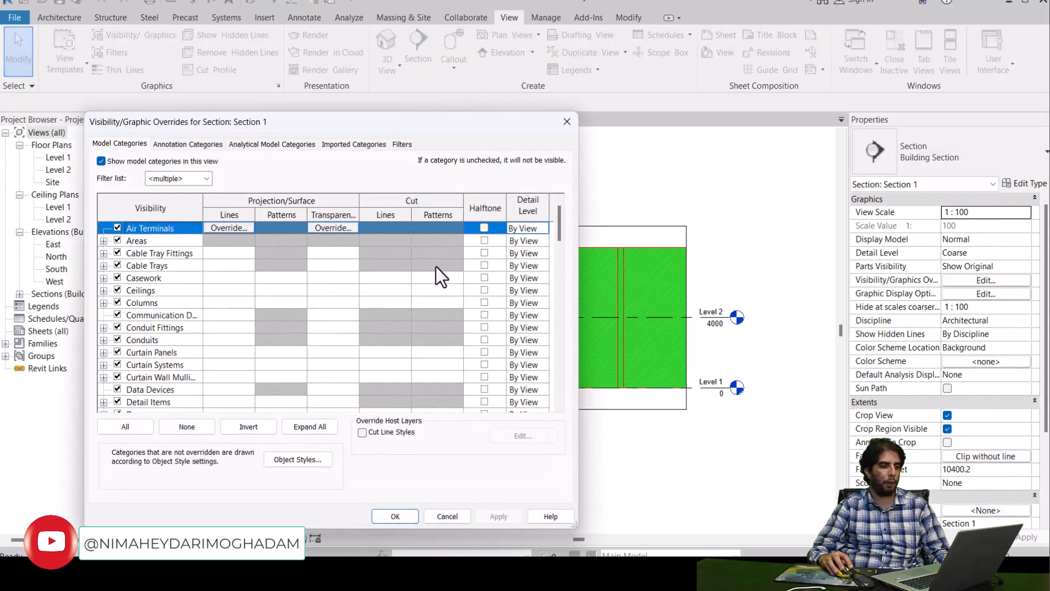
pyautogui.scroll(-2, 488, 271)
pyautogui.moveTo(559, 241); pyautogui.dragTo(549, 400)
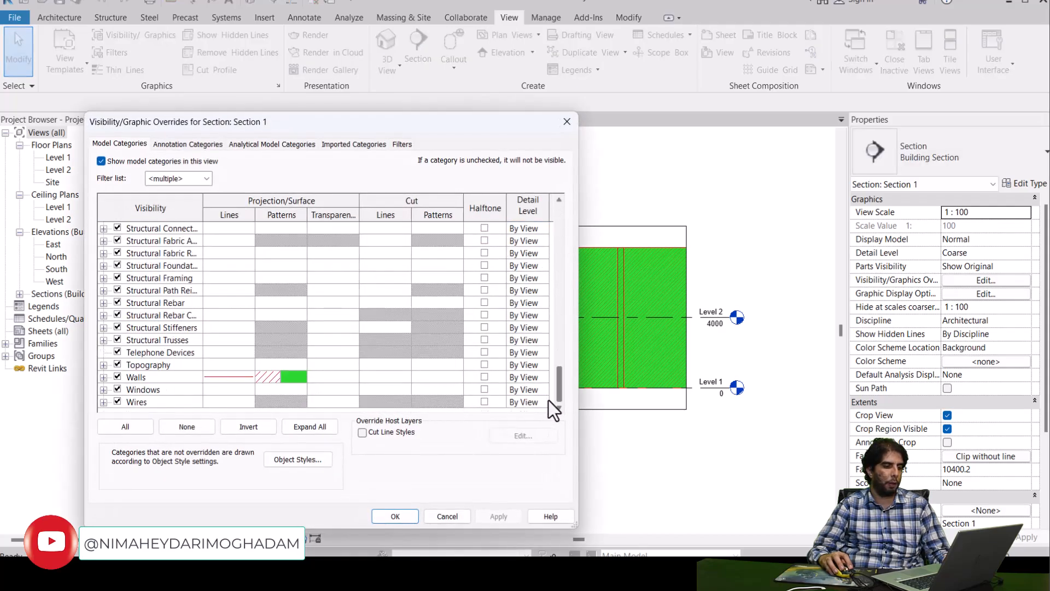
pyautogui.click(347, 381)
pyautogui.click(346, 379)
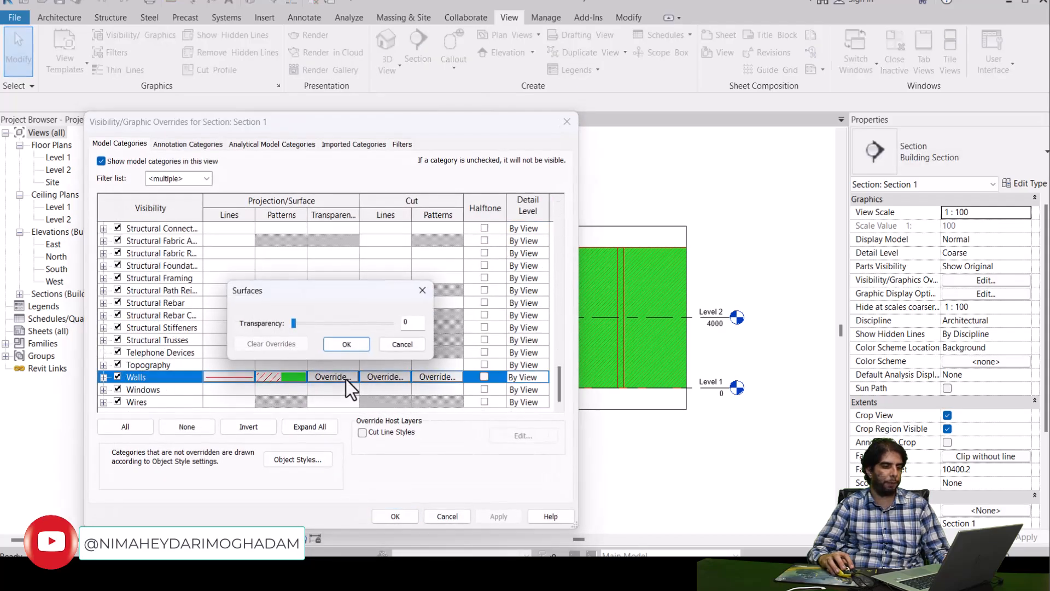
pyautogui.moveTo(294, 324); pyautogui.dragTo(318, 326)
pyautogui.click(348, 346)
pyautogui.click(491, 516)
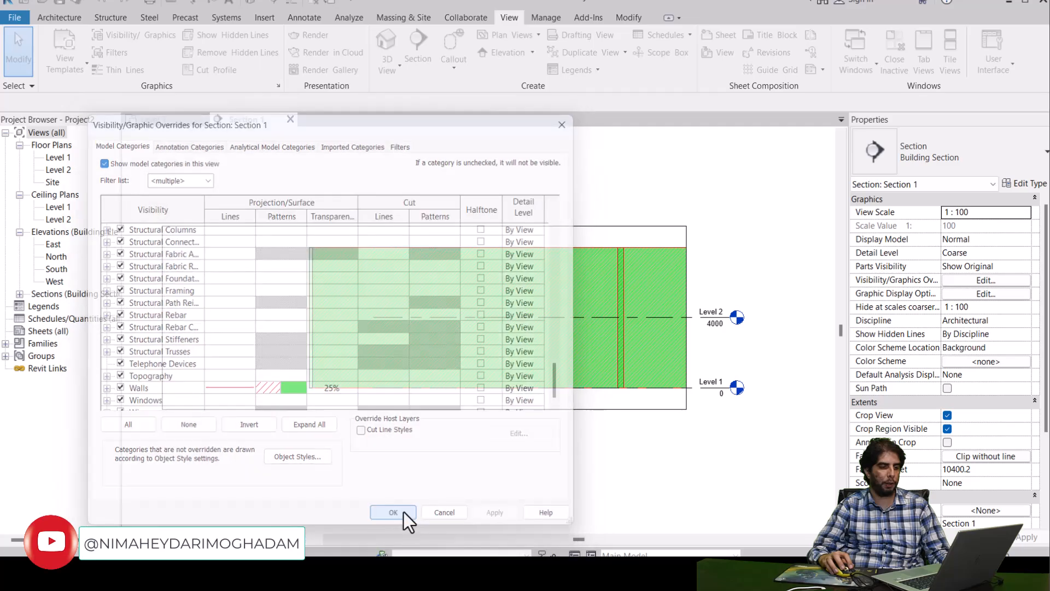
pyautogui.click(404, 514)
pyautogui.scroll(3, 376, 407)
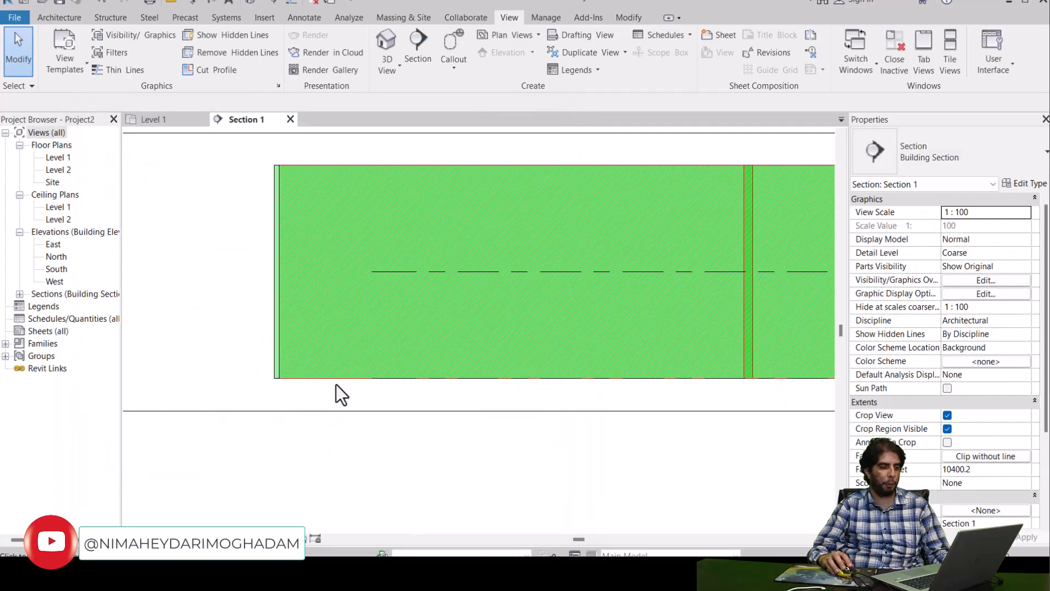
pyautogui.scroll(-2, 380, 408)
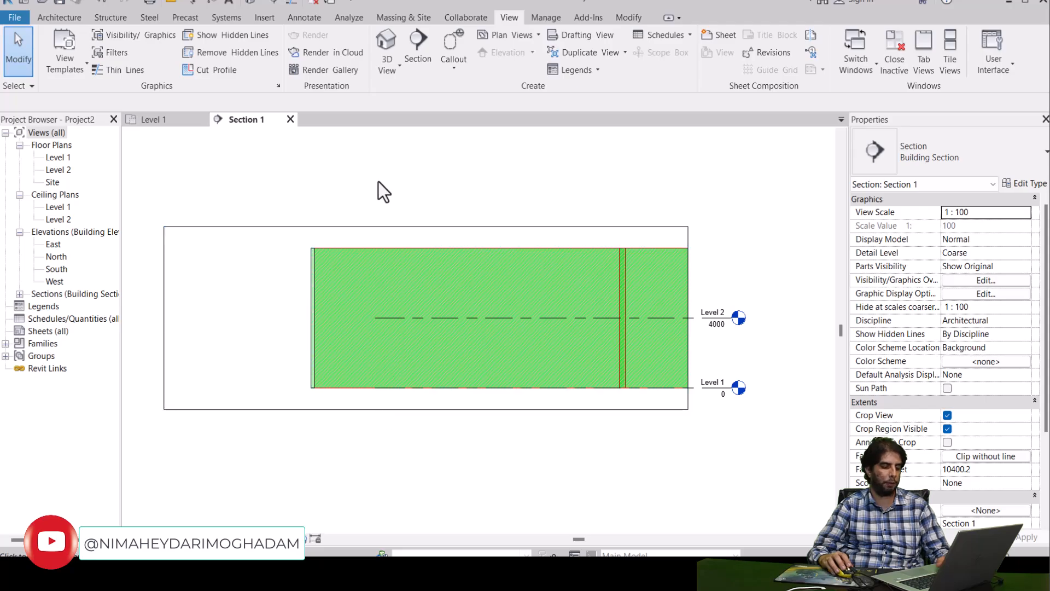
# Override the Walls cut lines in Section 1 with a solid blue line and apply the override.
pyautogui.press('v')
pyautogui.press('g')
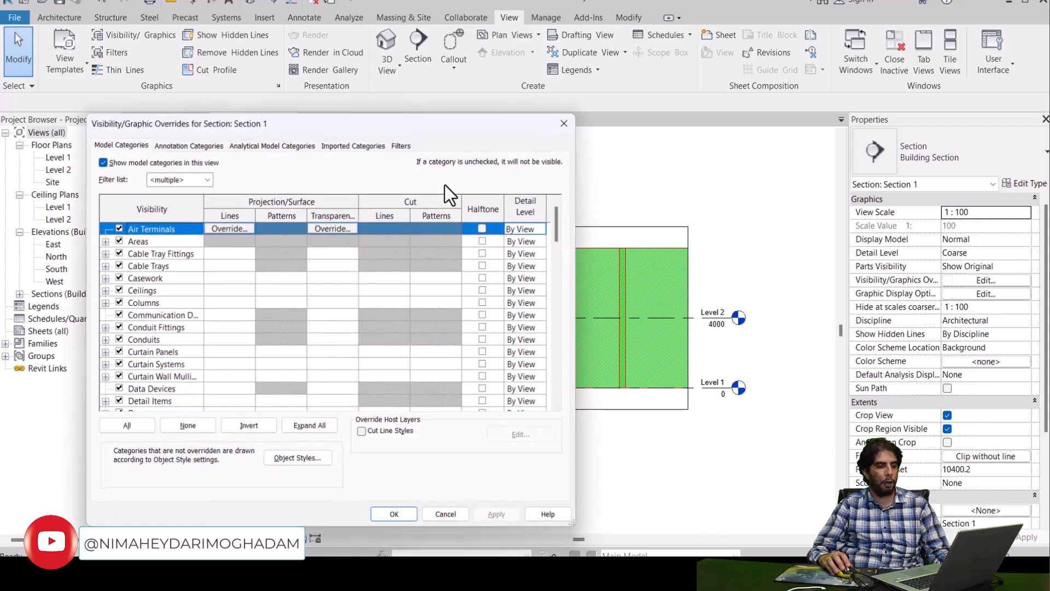
pyautogui.scroll(-6, 428, 265)
pyautogui.moveTo(557, 259); pyautogui.dragTo(549, 388)
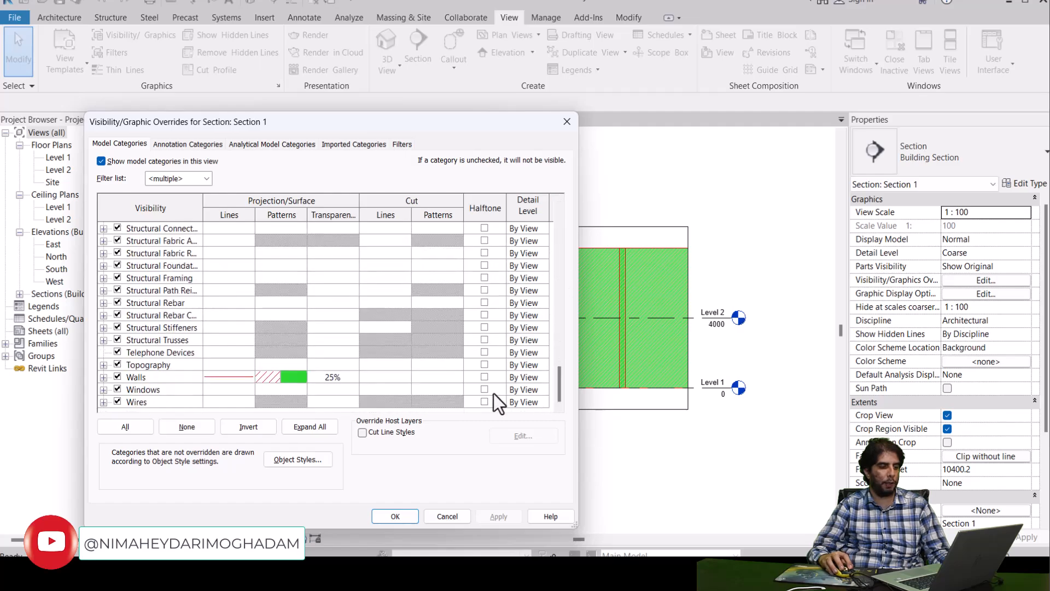
pyautogui.click(391, 378)
pyautogui.click(391, 379)
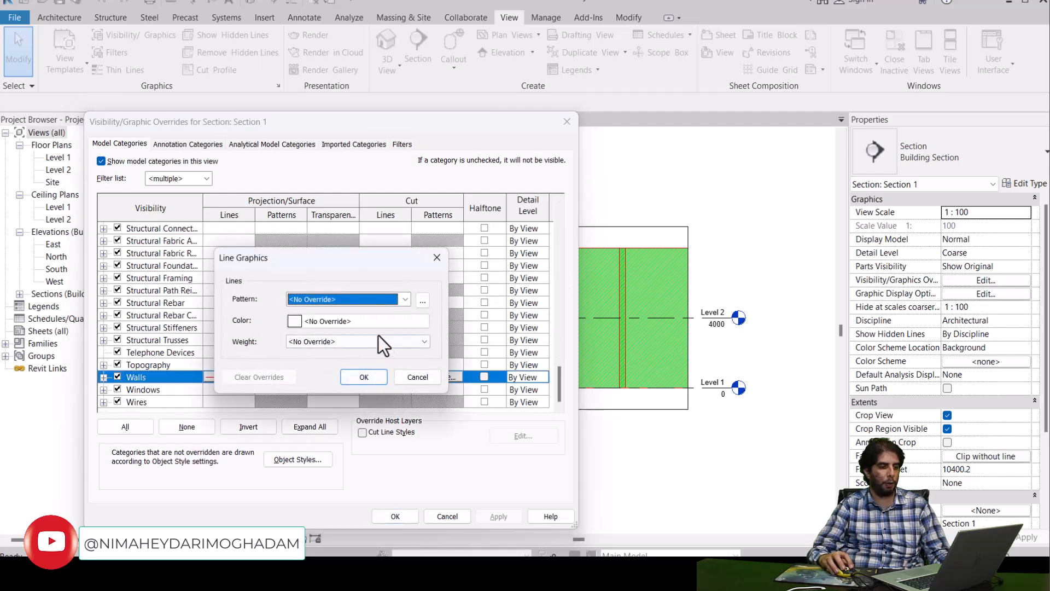
pyautogui.click(357, 303)
pyautogui.click(352, 319)
pyautogui.click(366, 326)
pyautogui.moveTo(362, 295); pyautogui.dragTo(427, 257)
pyautogui.click(383, 444)
pyautogui.click(368, 376)
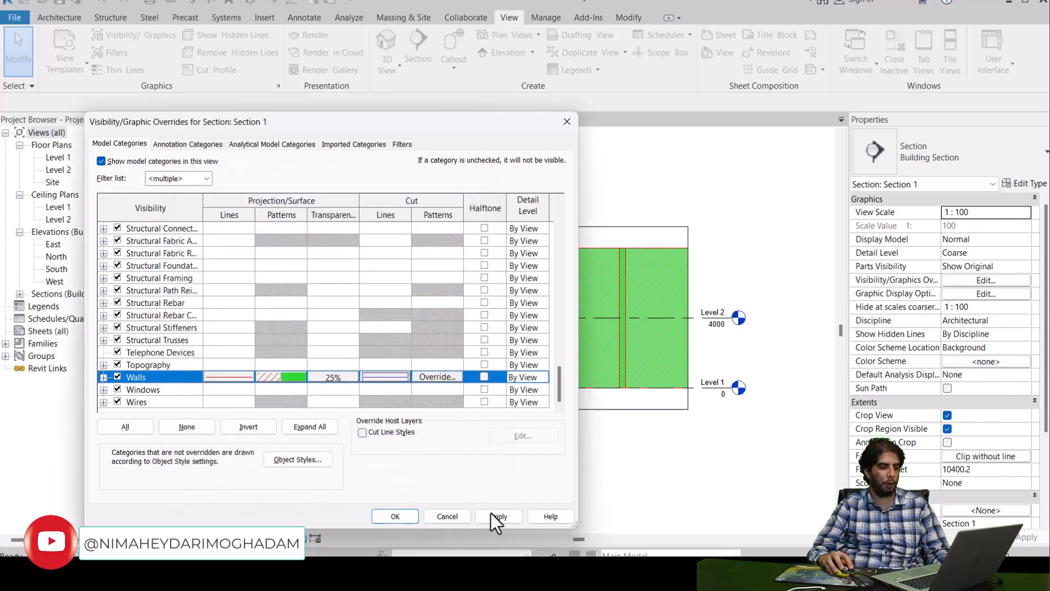
pyautogui.click(398, 517)
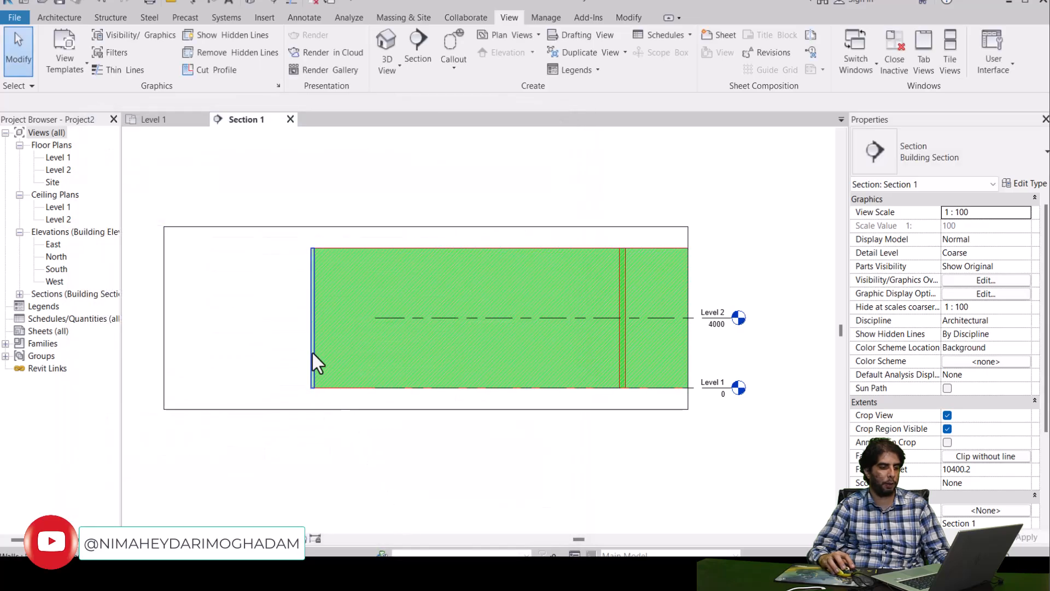
# Override the Walls cut pattern in Section 1 with Solid fill for both the foreground and background.
pyautogui.scroll(5, 313, 355)
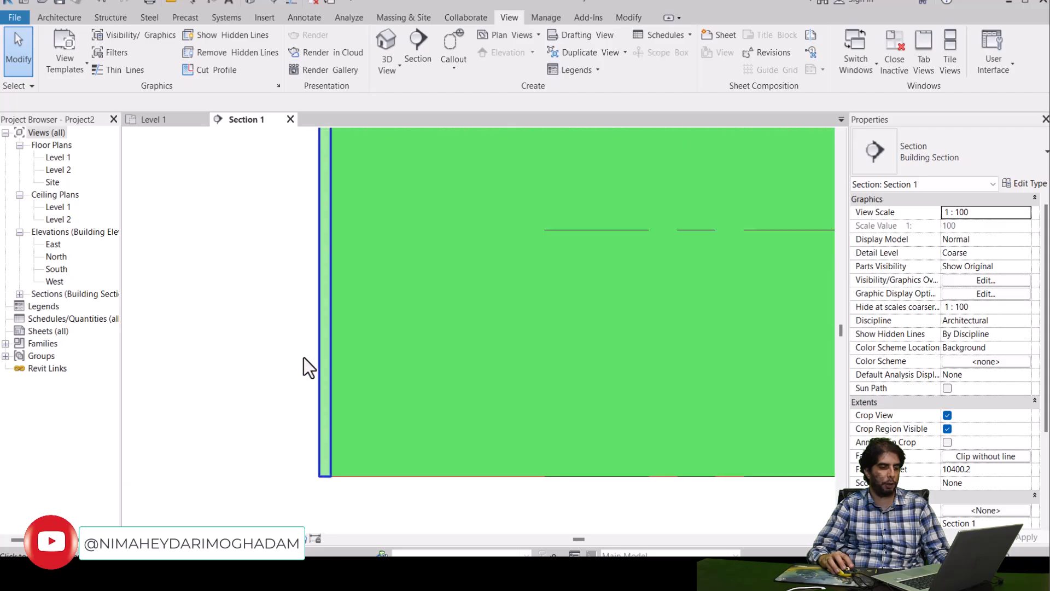
pyautogui.scroll(-7, 304, 357)
pyautogui.scroll(2, 306, 328)
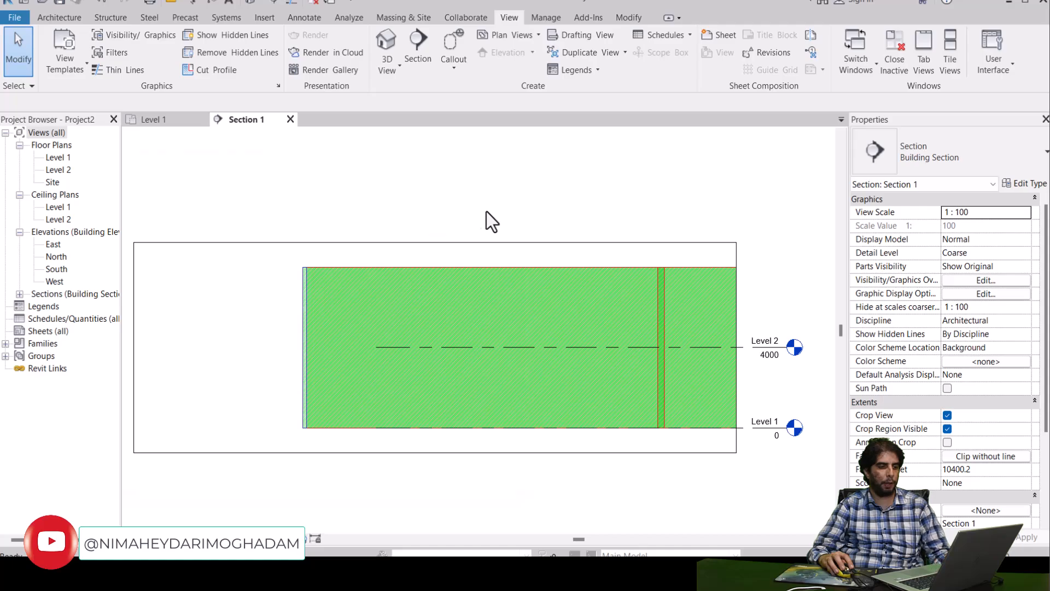
pyautogui.press('v')
pyautogui.press('v')
pyautogui.moveTo(560, 222); pyautogui.dragTo(558, 408)
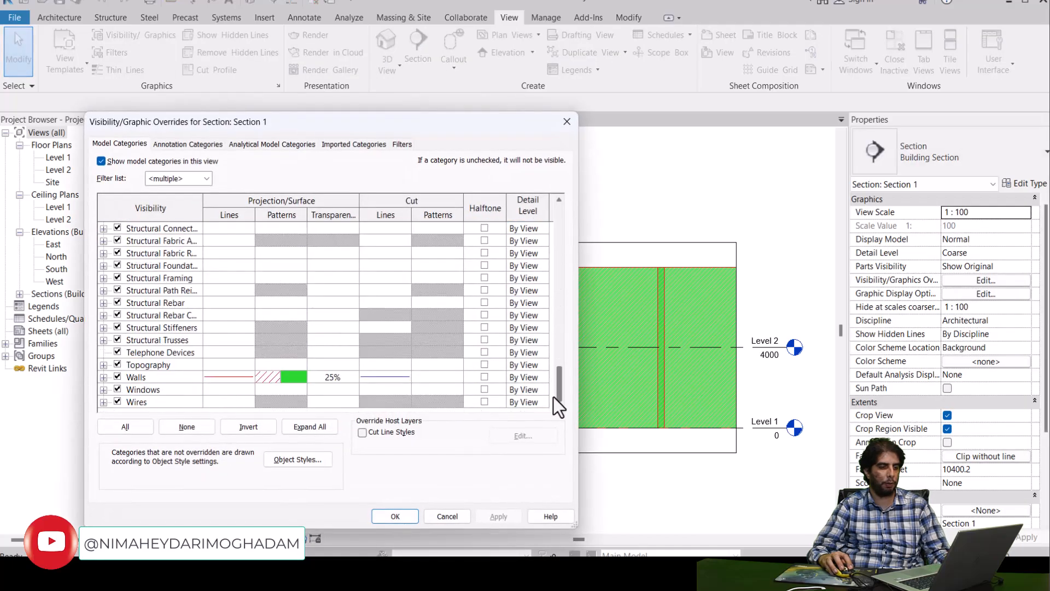
pyautogui.click(453, 379)
pyautogui.click(454, 379)
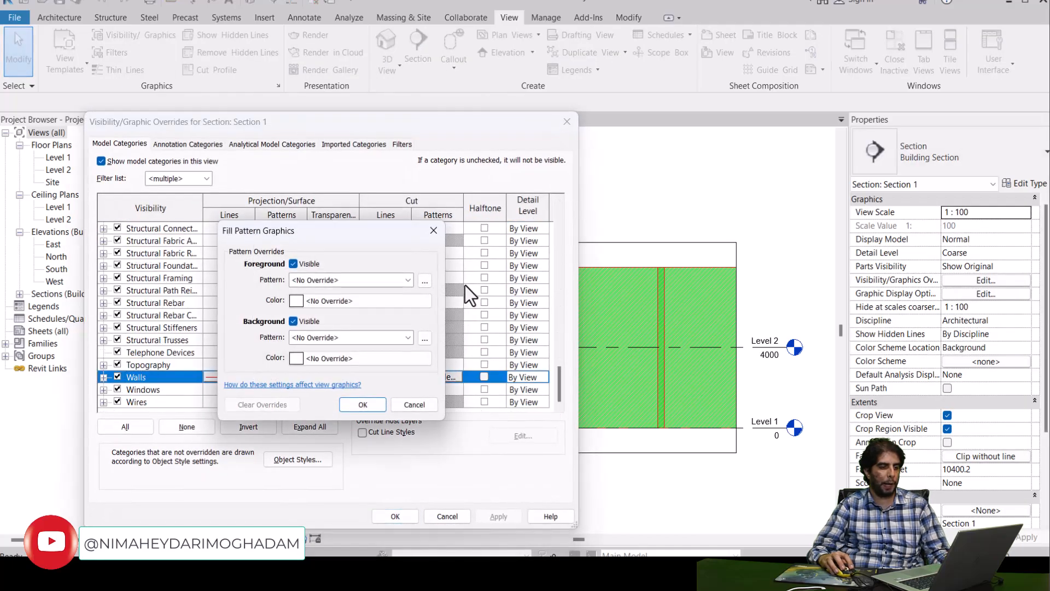
pyautogui.click(393, 280)
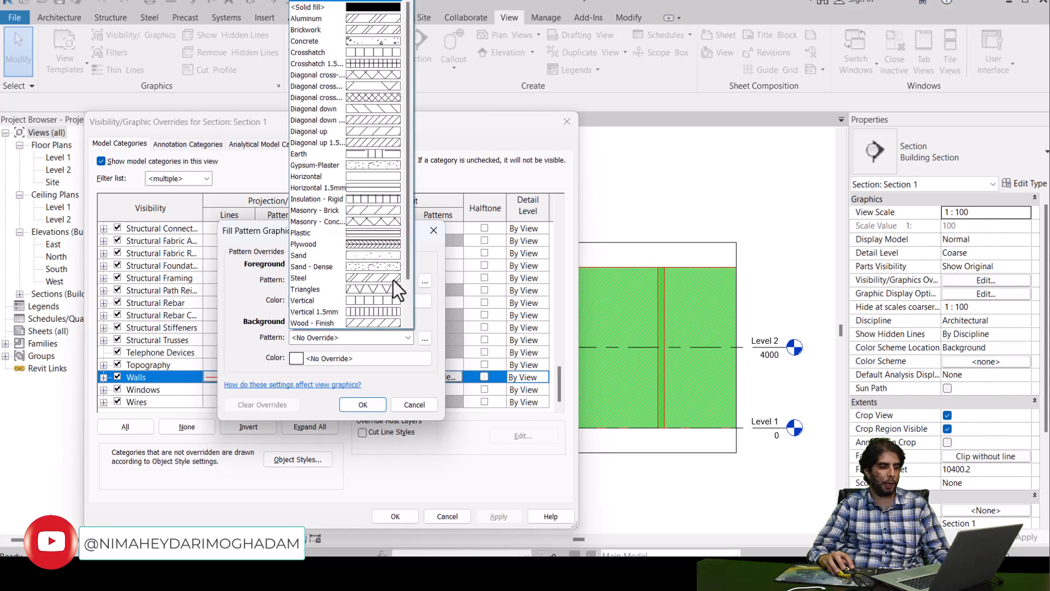
pyautogui.click(360, 9)
pyautogui.click(395, 338)
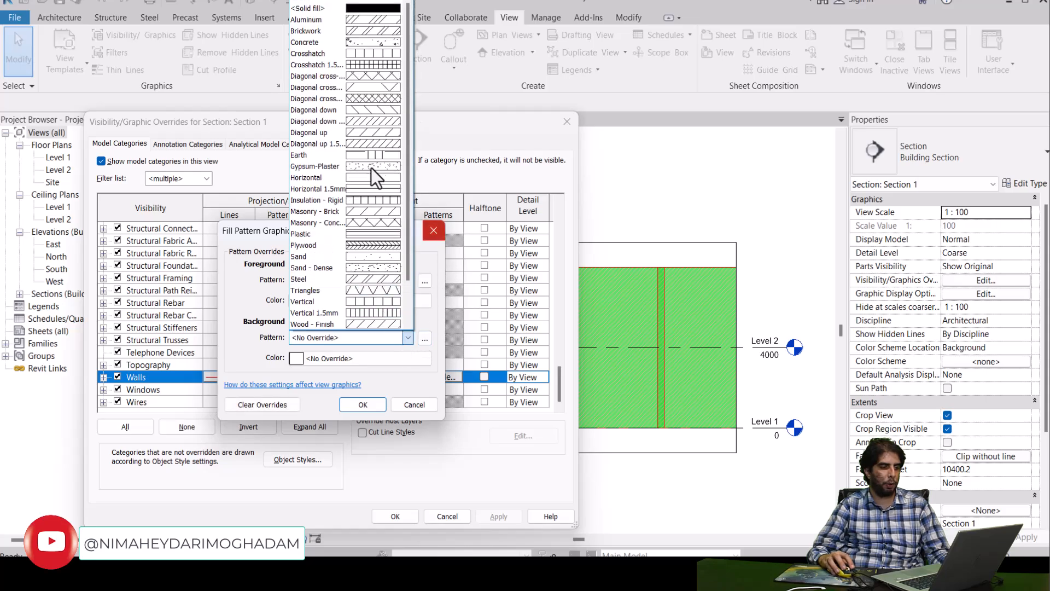
pyautogui.click(377, 8)
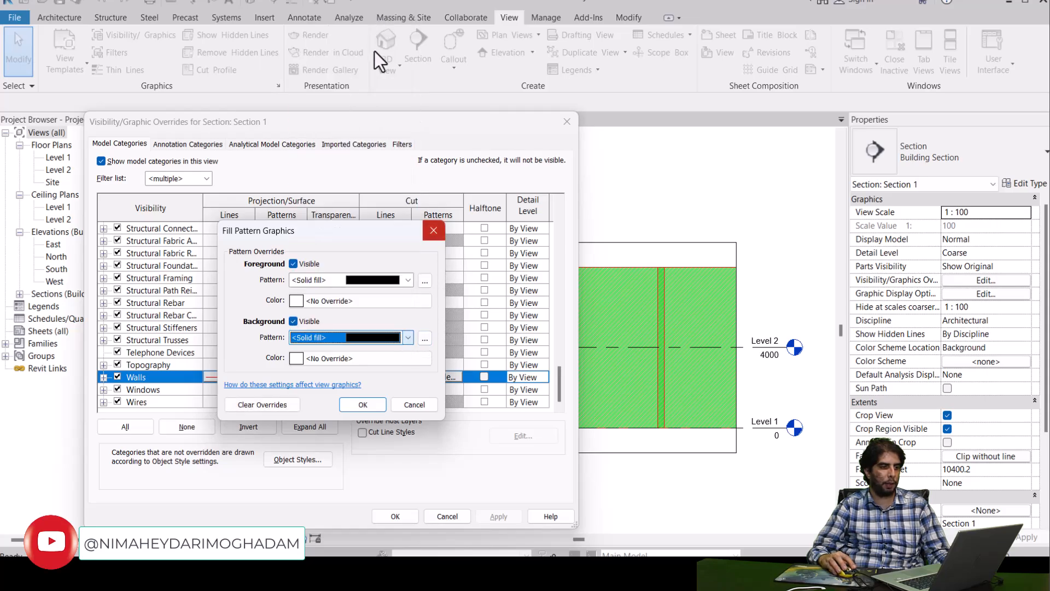
# Color the foreground and background cut fills purple, RGB 128-000-255, apply the overrides, and check the cut wall in Section 1.
pyautogui.click(343, 300)
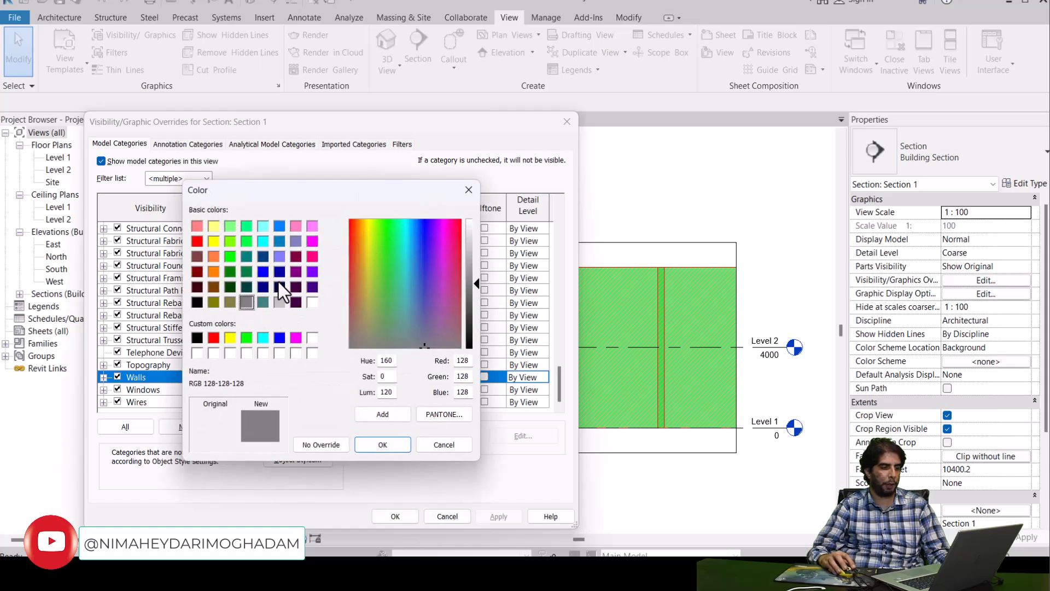
pyautogui.click(312, 272)
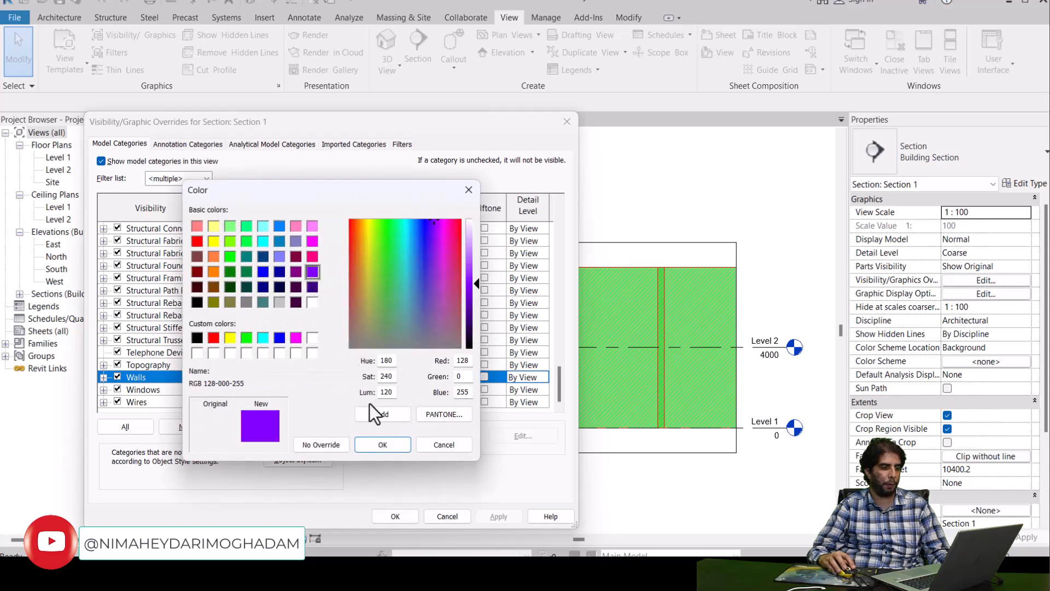
pyautogui.click(383, 444)
pyautogui.click(380, 336)
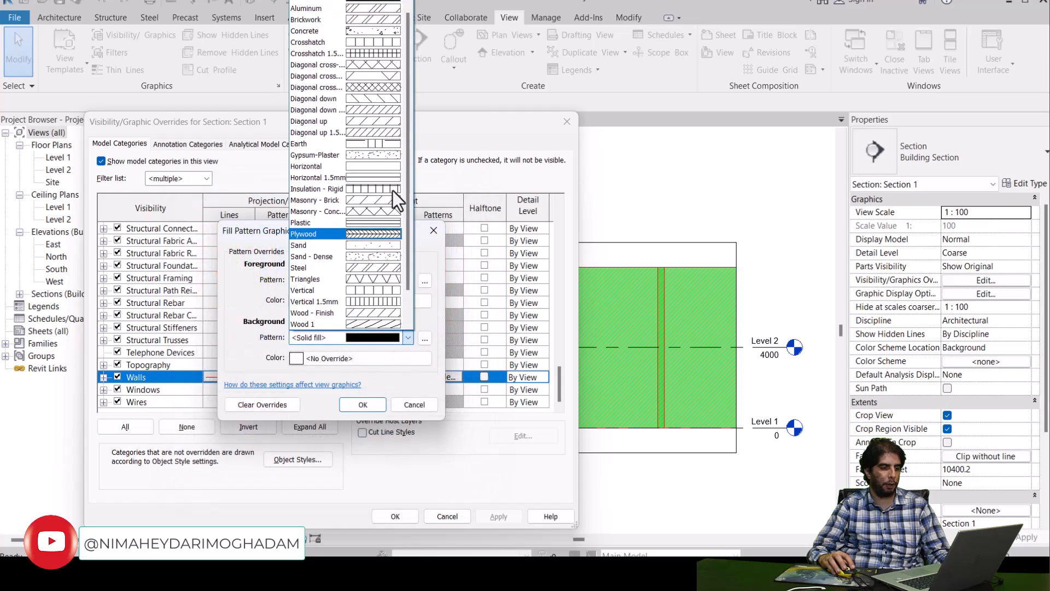
pyautogui.click(333, 360)
pyautogui.click(334, 359)
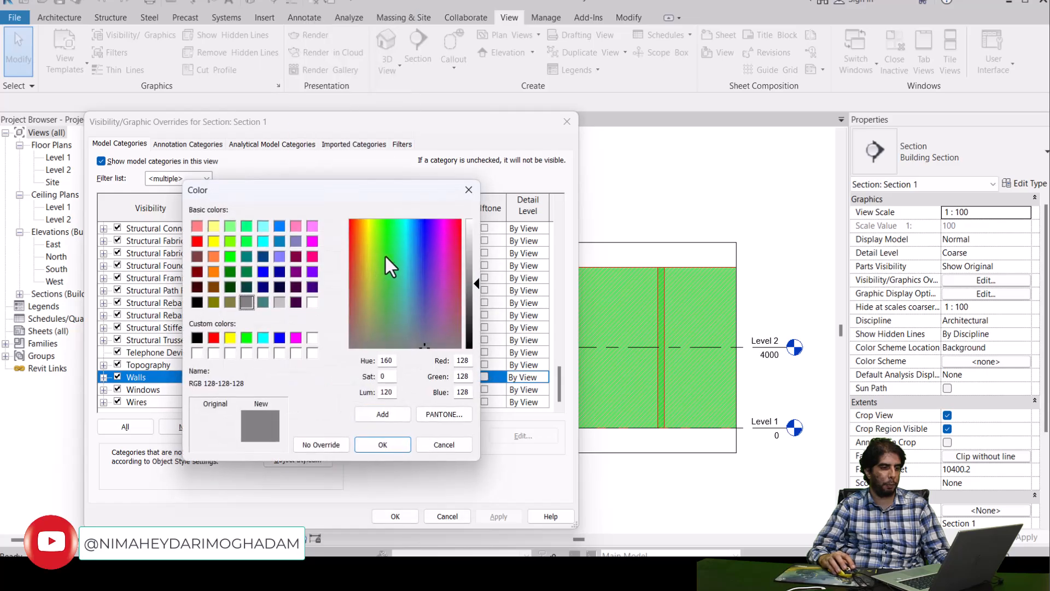
pyautogui.click(313, 276)
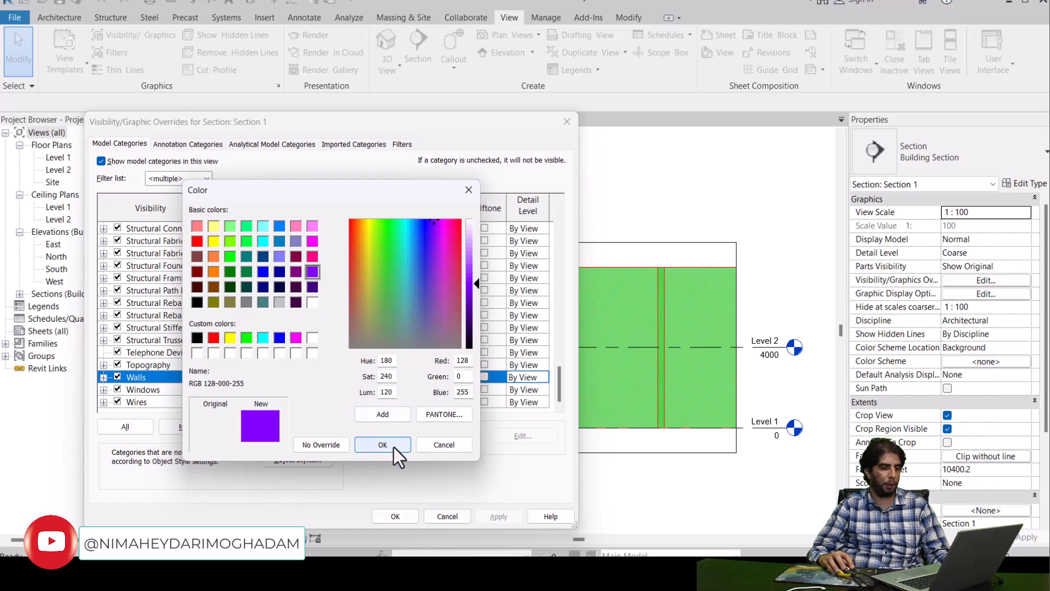
pyautogui.click(382, 445)
pyautogui.click(376, 403)
pyautogui.click(482, 516)
pyautogui.click(406, 516)
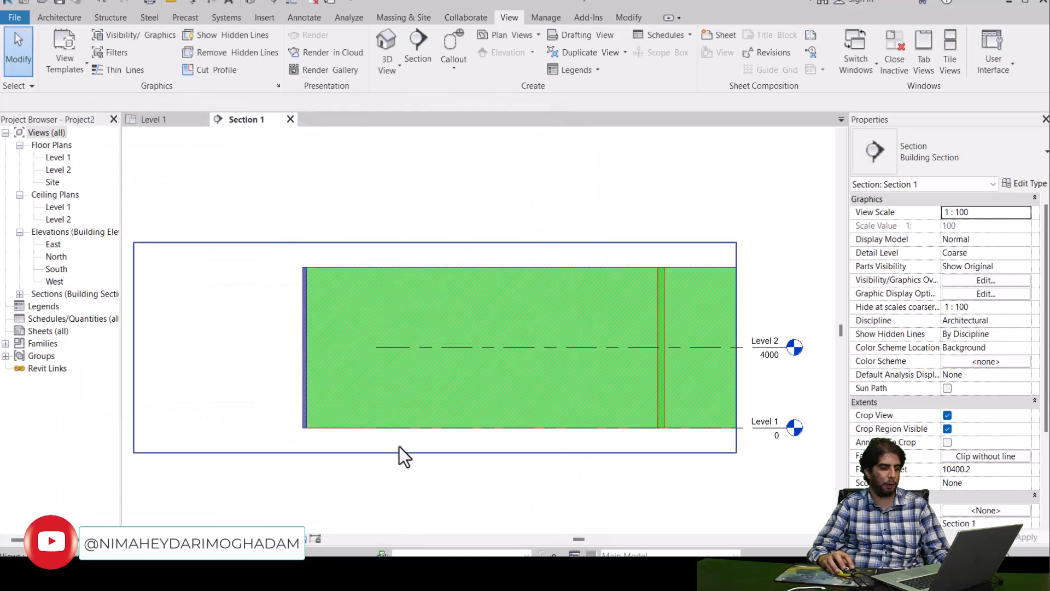
pyautogui.scroll(3, 329, 441)
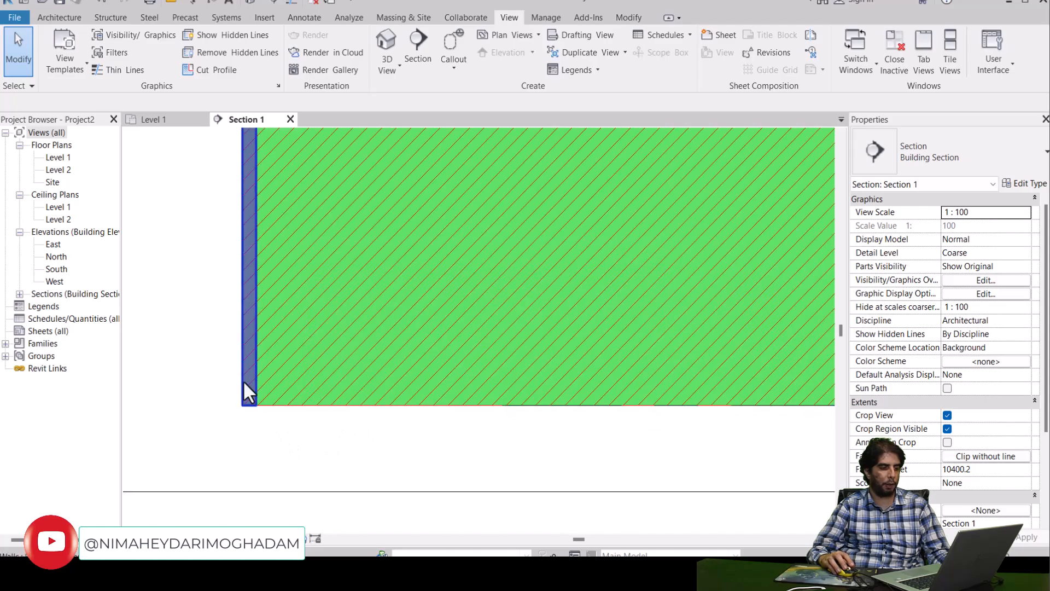
pyautogui.scroll(-3, 273, 381)
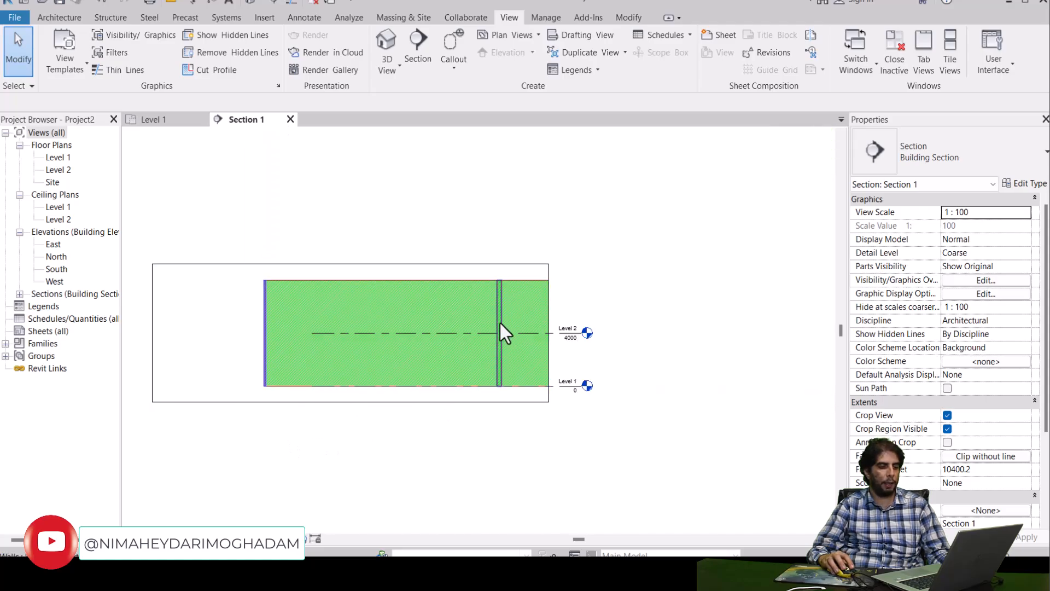
# Extend the red interior wall in the Level 1 plan across the section line, and check the cut wall in Section 1.
pyautogui.click(163, 121)
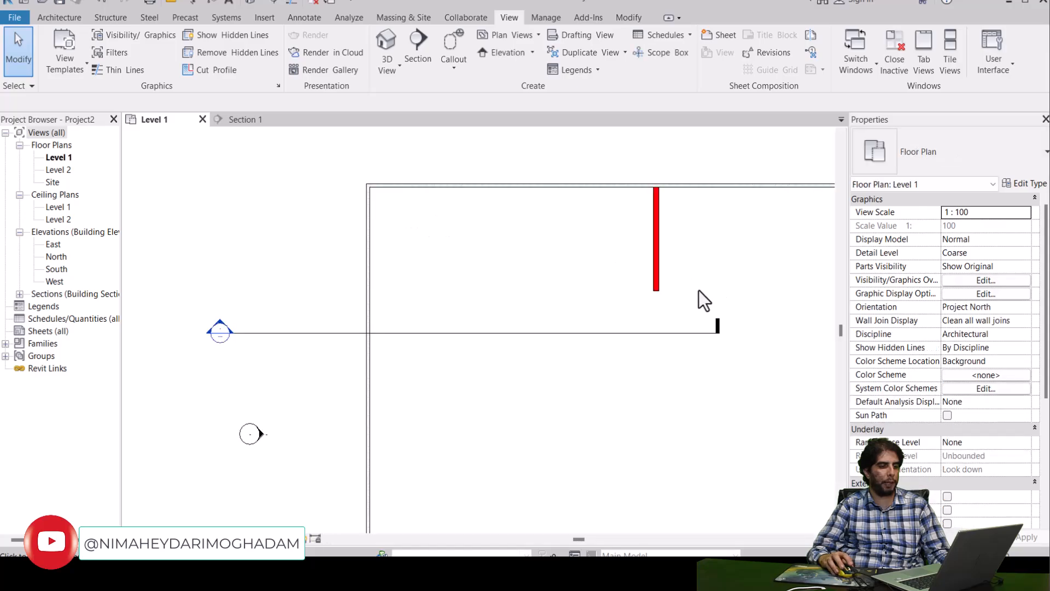
pyautogui.click(656, 273)
pyautogui.moveTo(657, 326); pyautogui.dragTo(658, 355)
pyautogui.click(586, 284)
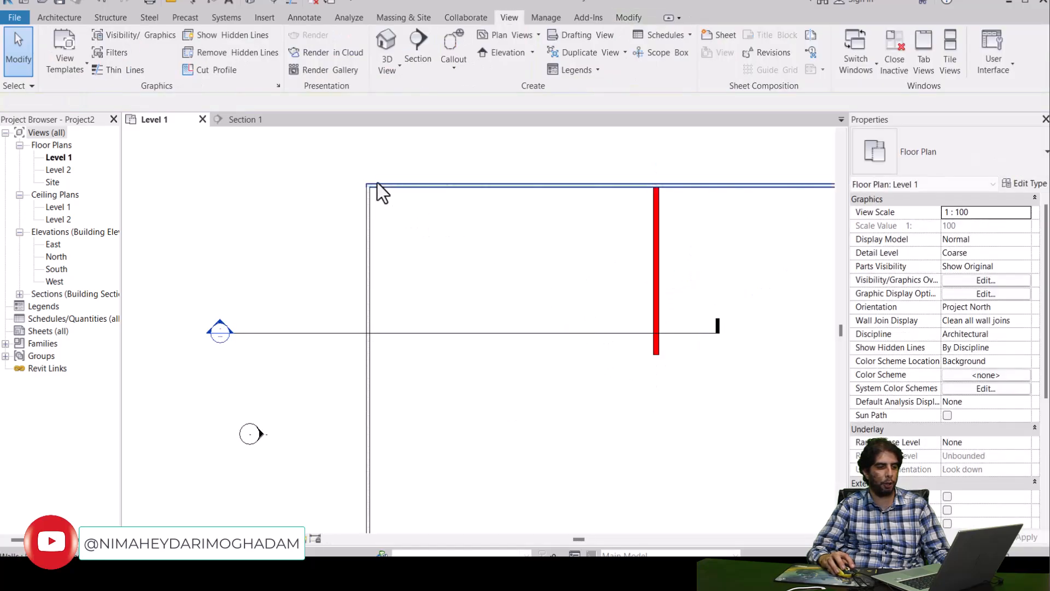
pyautogui.click(250, 121)
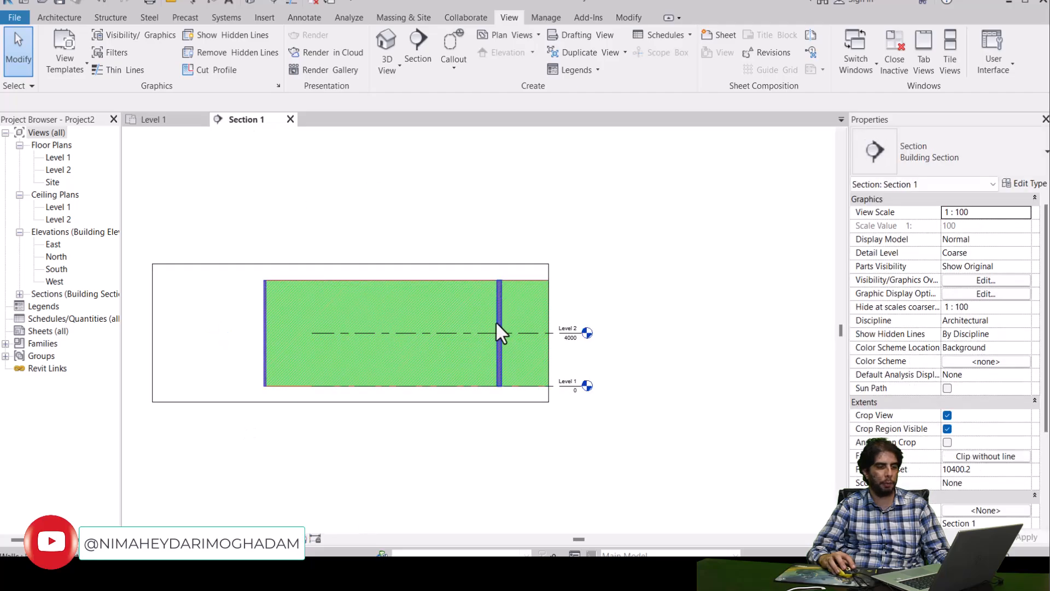
pyautogui.scroll(5, 497, 324)
pyautogui.scroll(-3, 501, 284)
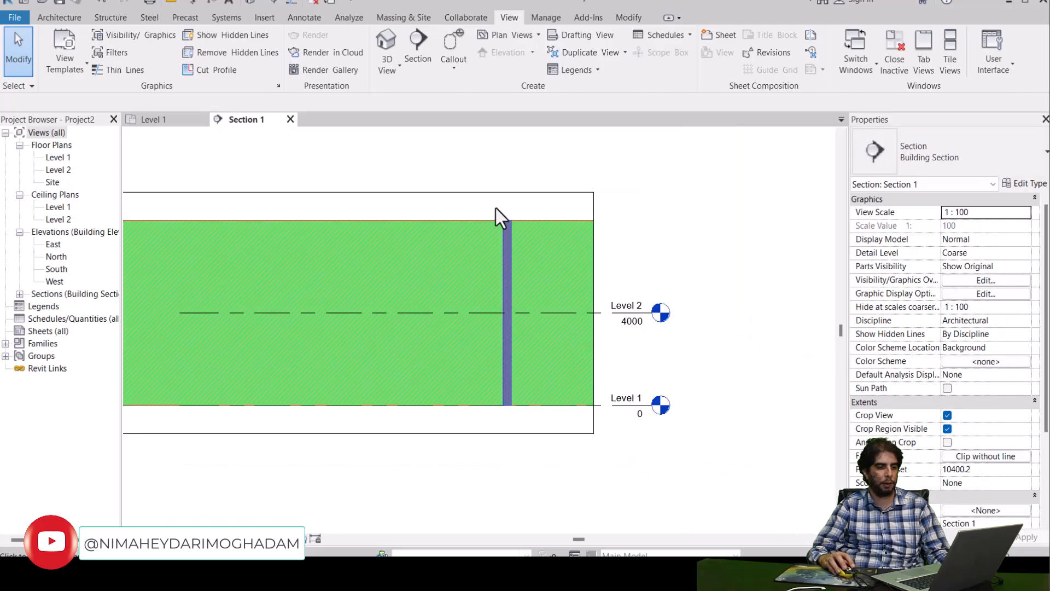
pyautogui.moveTo(502, 227); pyautogui.dragTo(583, 220, button='middle')
pyautogui.scroll(-1, 583, 220)
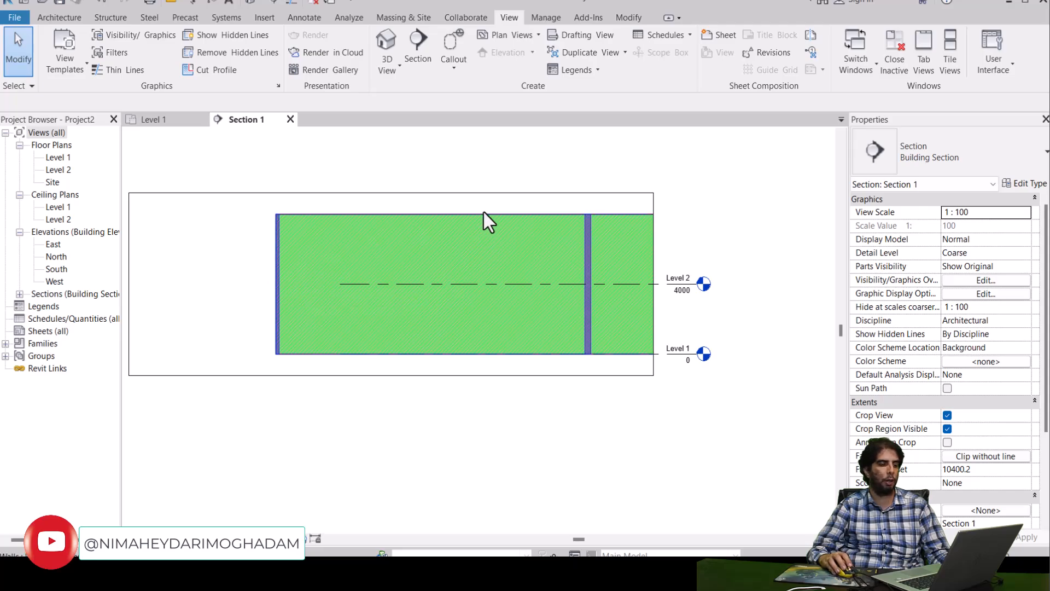
# Open the Visibility/Graphic Overrides for the Level 1 floor plan and review its annotation categories.
pyautogui.click(165, 125)
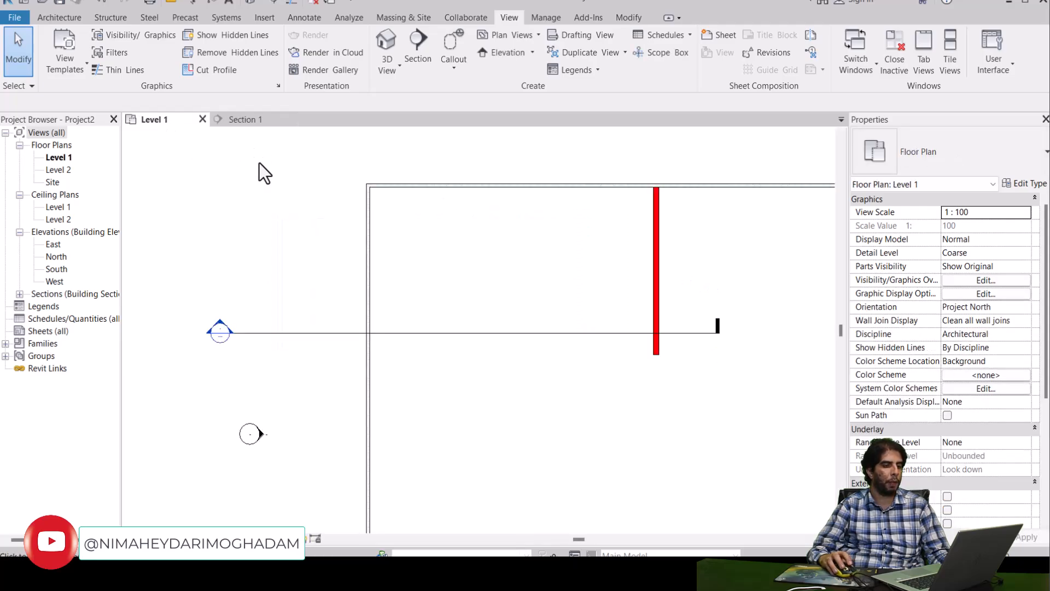
pyautogui.scroll(-2, 436, 241)
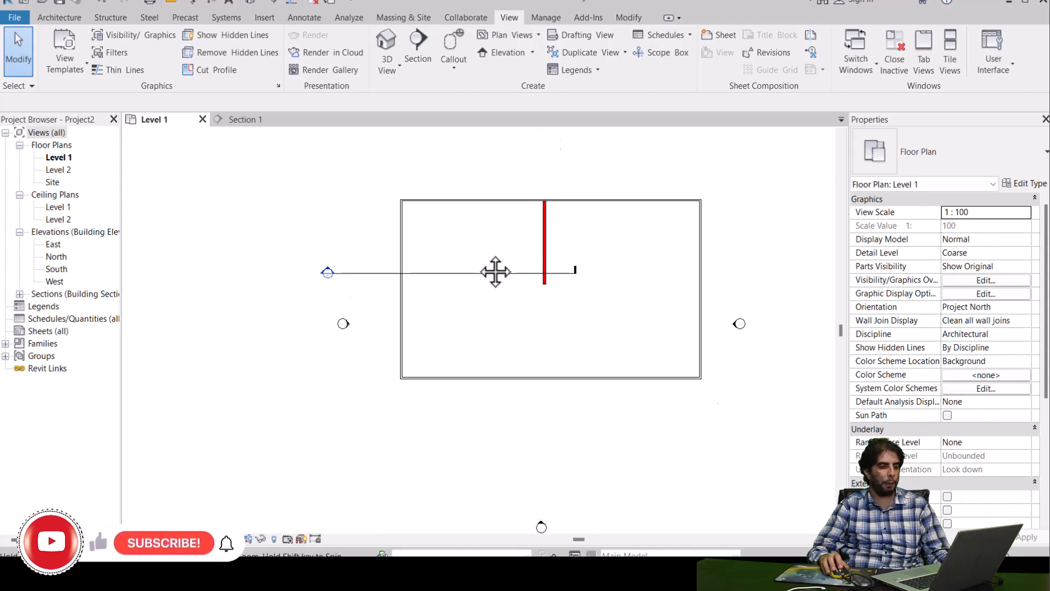
pyautogui.scroll(2, 458, 280)
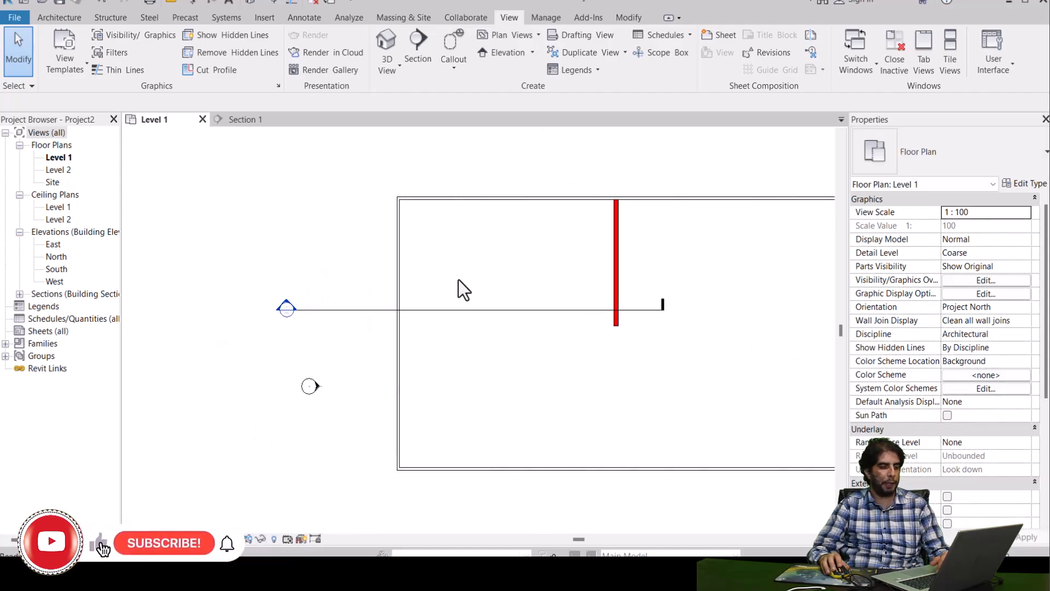
pyautogui.press('v')
pyautogui.press('g')
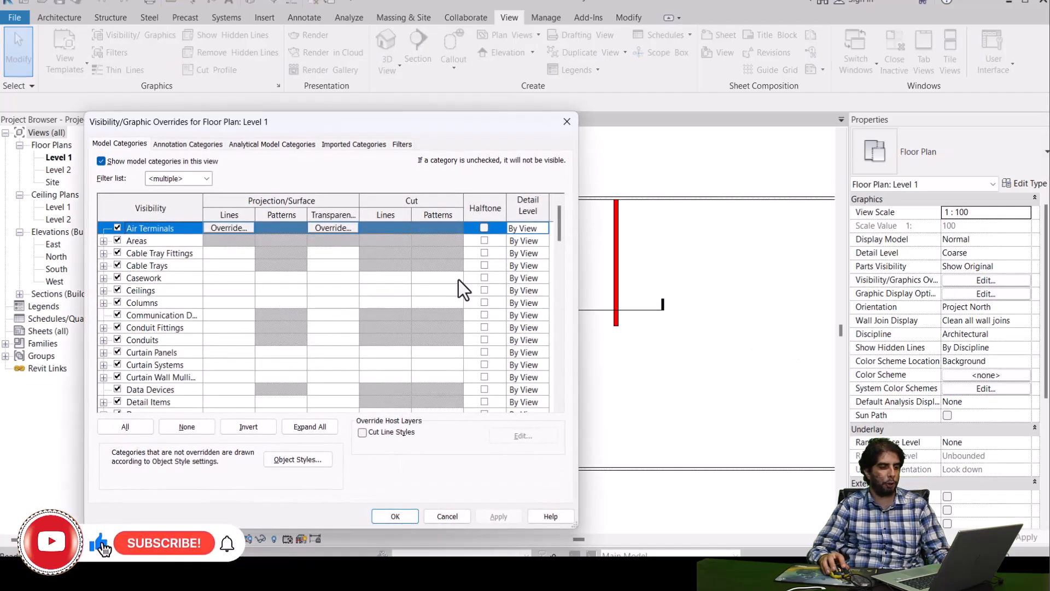
pyautogui.click(162, 145)
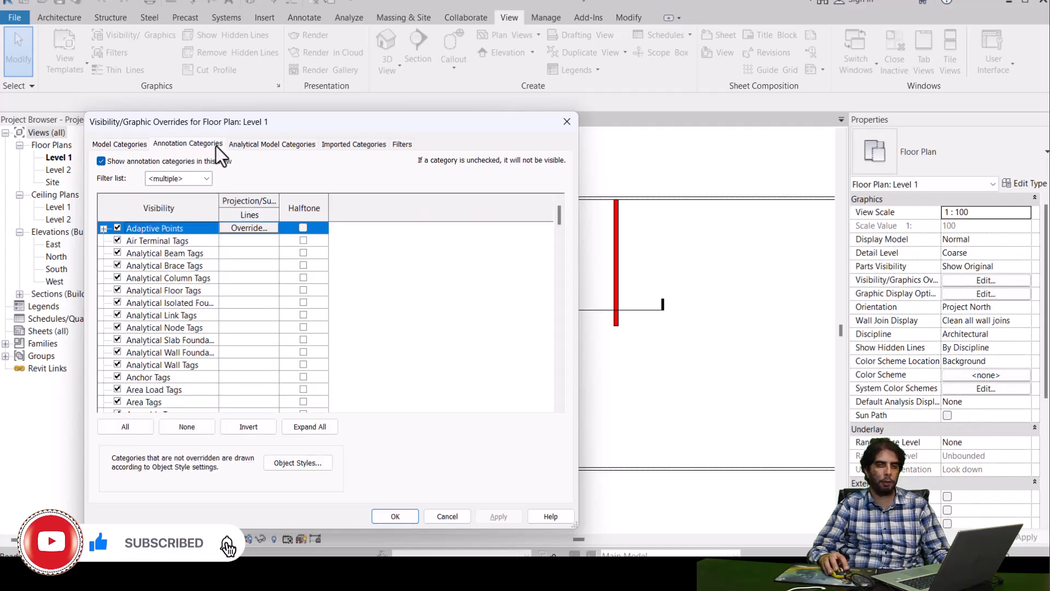
pyautogui.moveTo(231, 120); pyautogui.dragTo(552, 67)
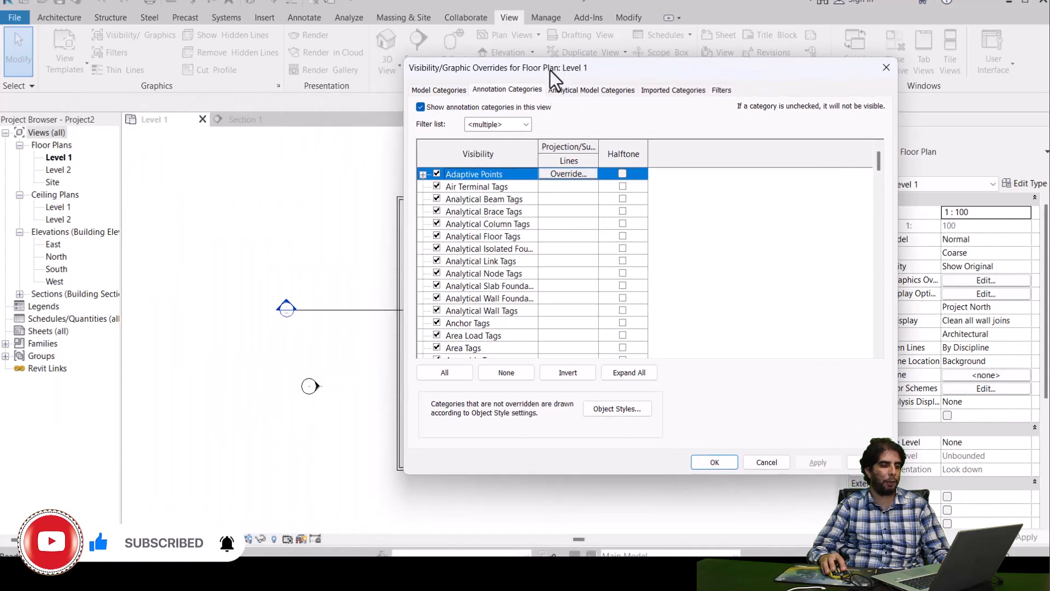
pyautogui.scroll(-1, 507, 277)
pyautogui.scroll(-4, 507, 277)
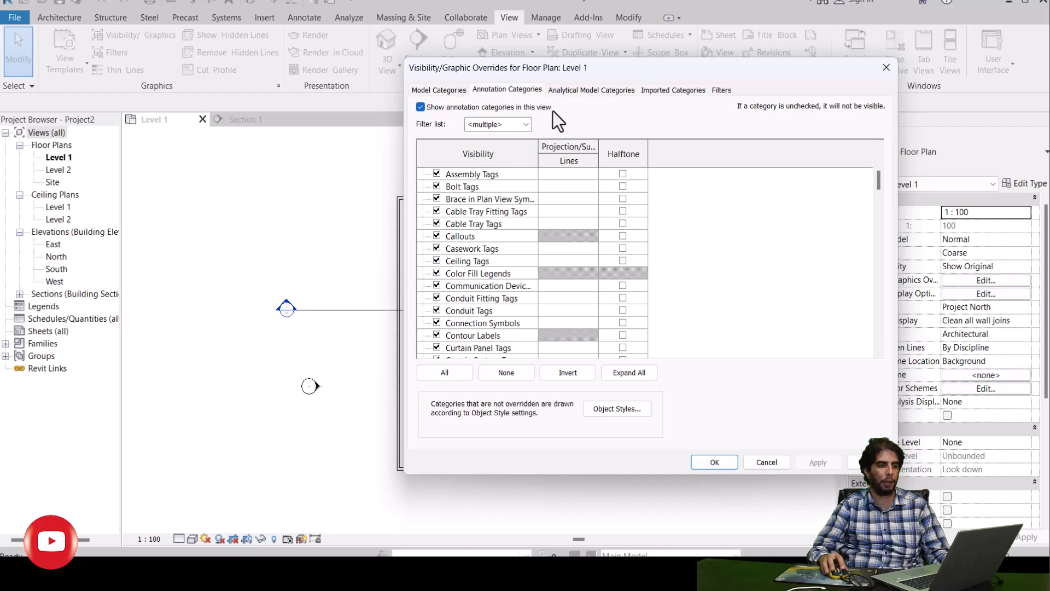
# Review the analytical model categories, imported categories and filters in the Level 1 Visibility/Graphic Overrides.
pyautogui.click(582, 90)
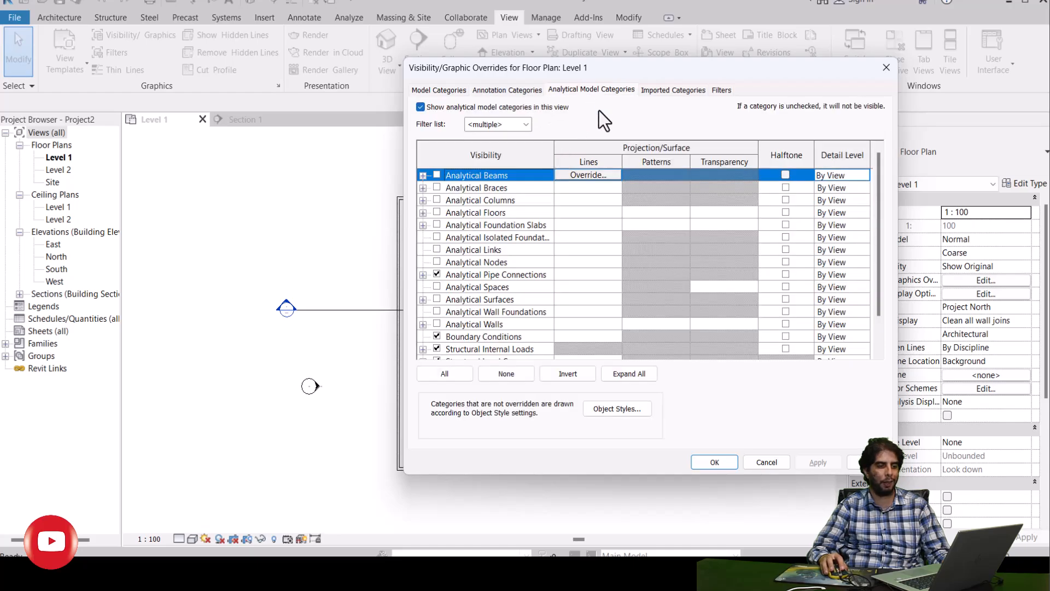
pyautogui.scroll(-1, 877, 231)
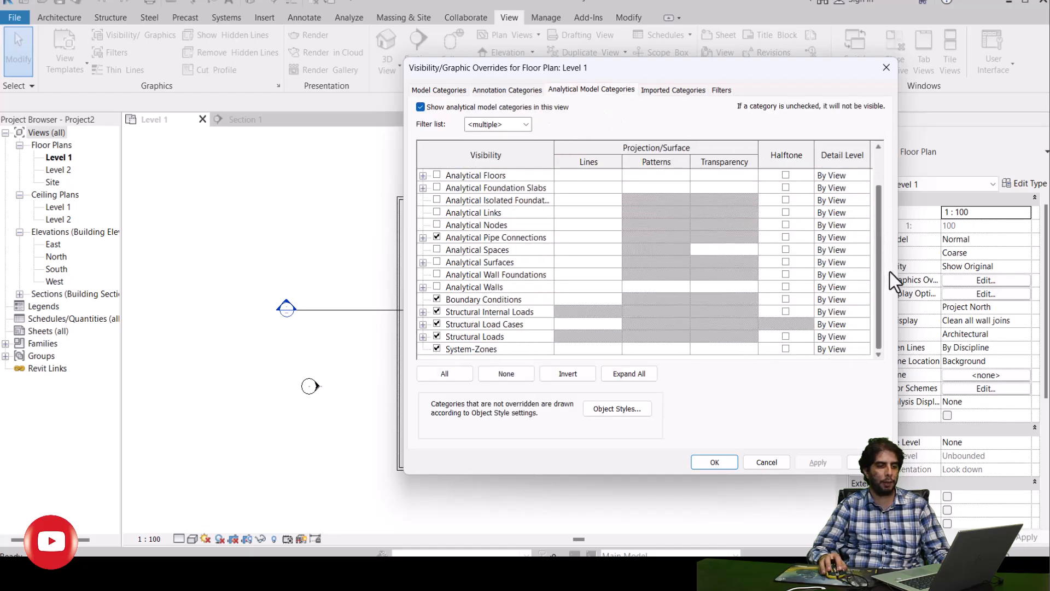
pyautogui.moveTo(715, 70); pyautogui.dragTo(640, 110)
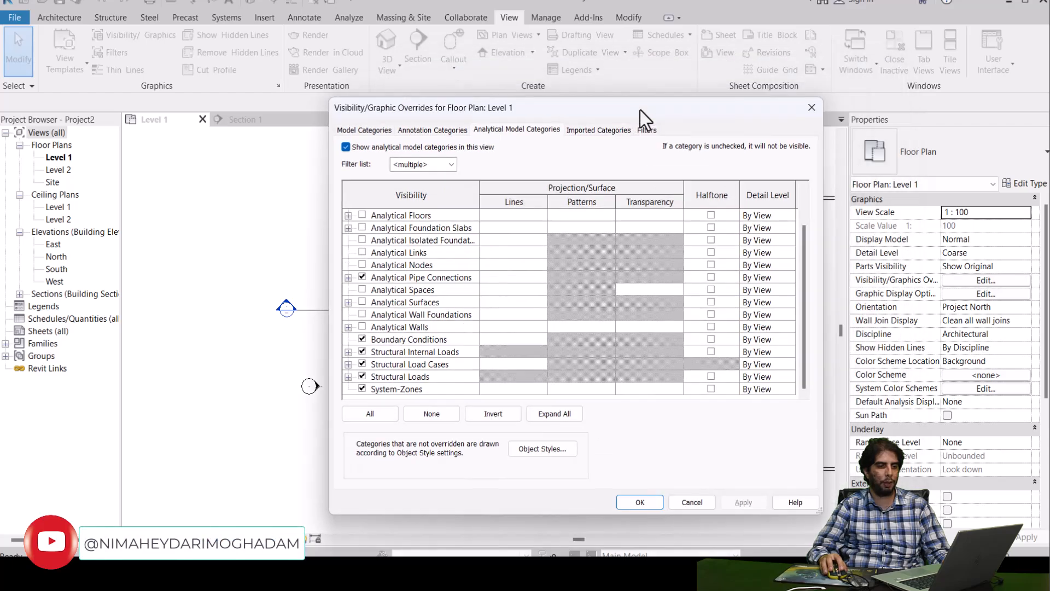
pyautogui.click(602, 130)
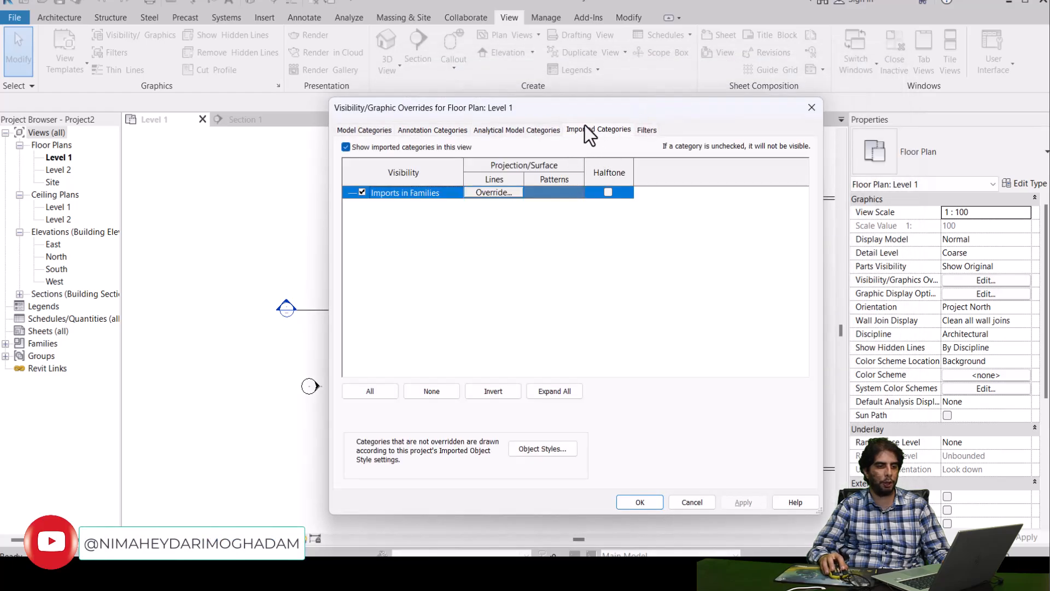
pyautogui.click(646, 130)
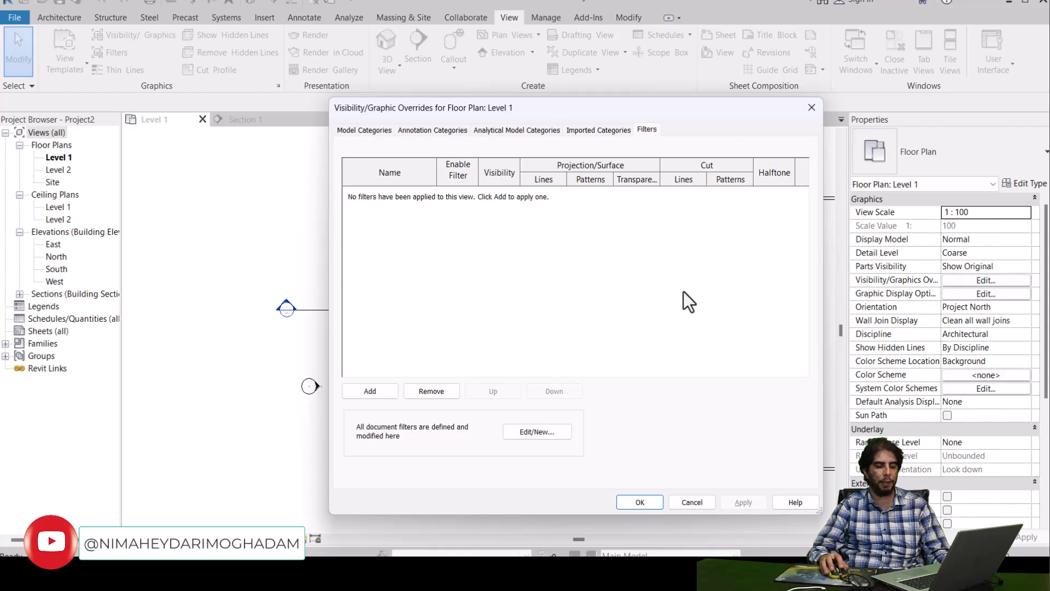
# Hide the Sections annotation category in the Level 1 Visibility/Graphic Overrides, apply the change, and check the plan for the section line.
pyautogui.click(367, 130)
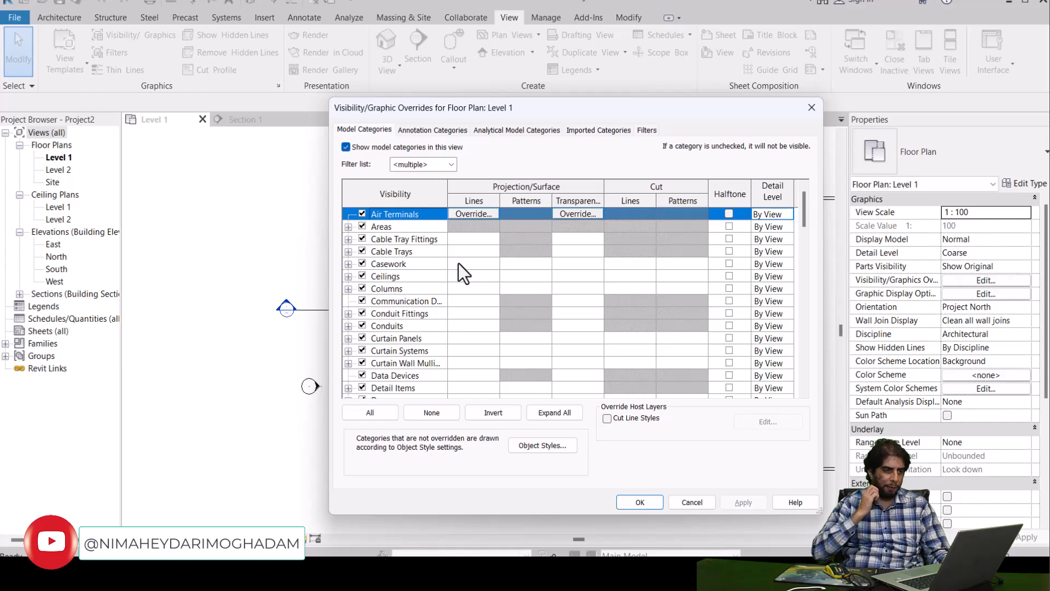
pyautogui.click(421, 131)
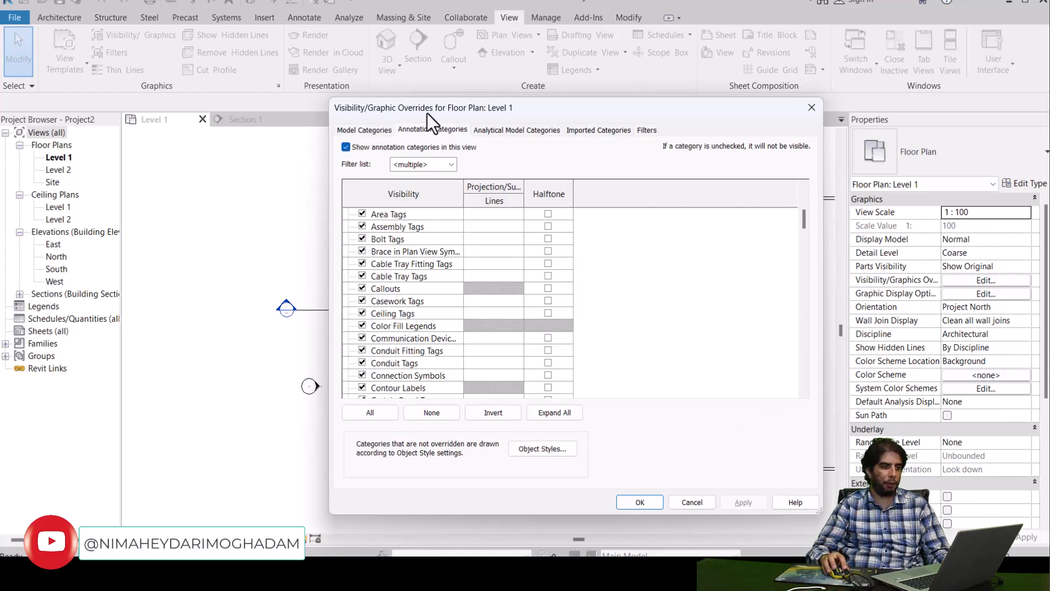
pyautogui.moveTo(427, 114); pyautogui.dragTo(648, 99)
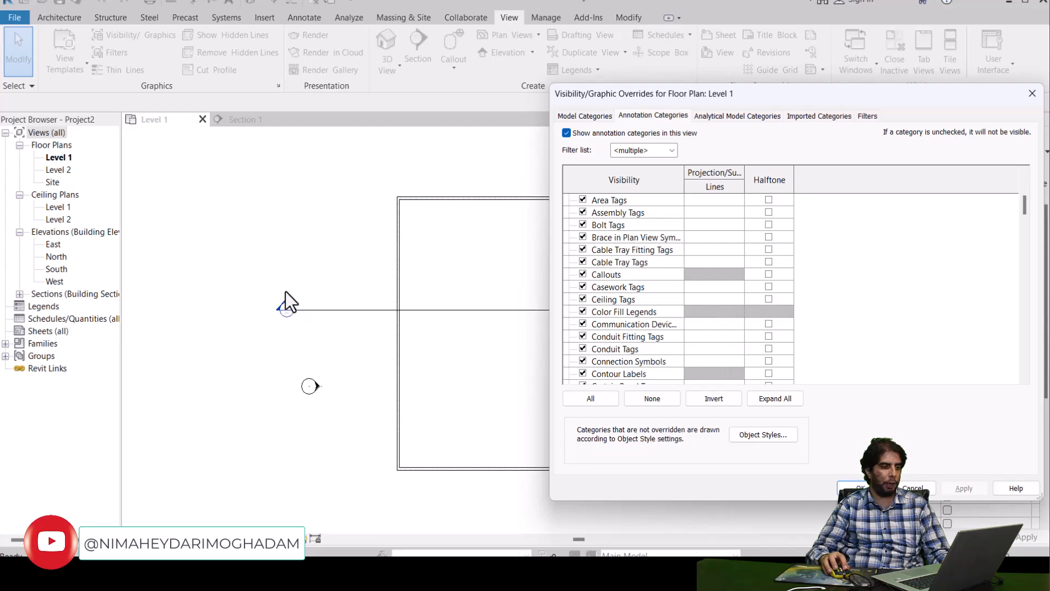
pyautogui.moveTo(1025, 210)
pyautogui.mouseDown()
pyautogui.moveTo(1036, 339)
pyautogui.moveTo(1027, 370)
pyautogui.moveTo(1025, 326)
pyautogui.moveTo(1026, 335)
pyautogui.mouseUp()
pyautogui.scroll(3, 615, 290)
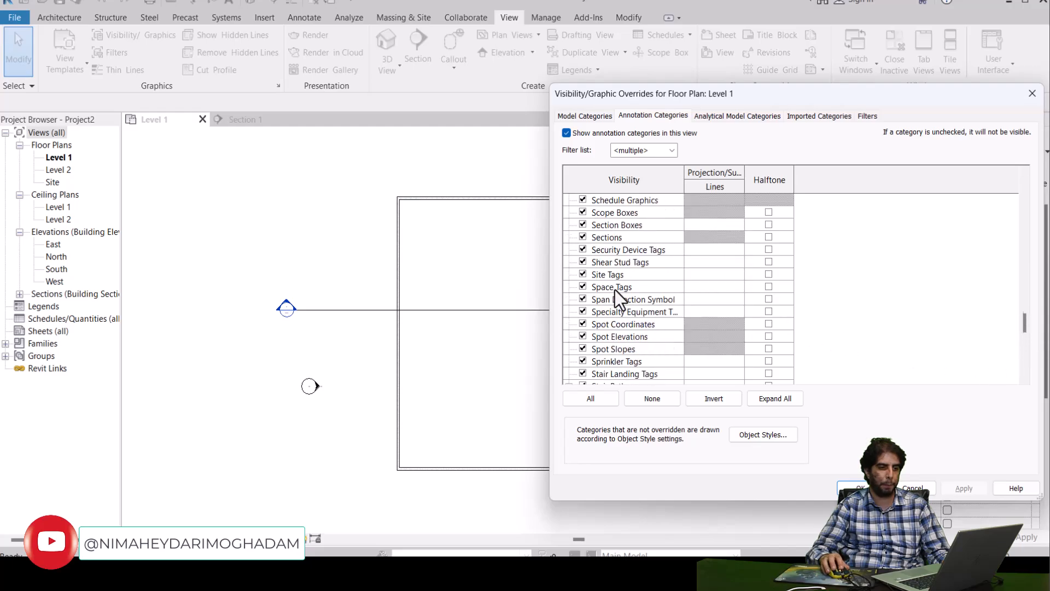
pyautogui.scroll(2, 615, 290)
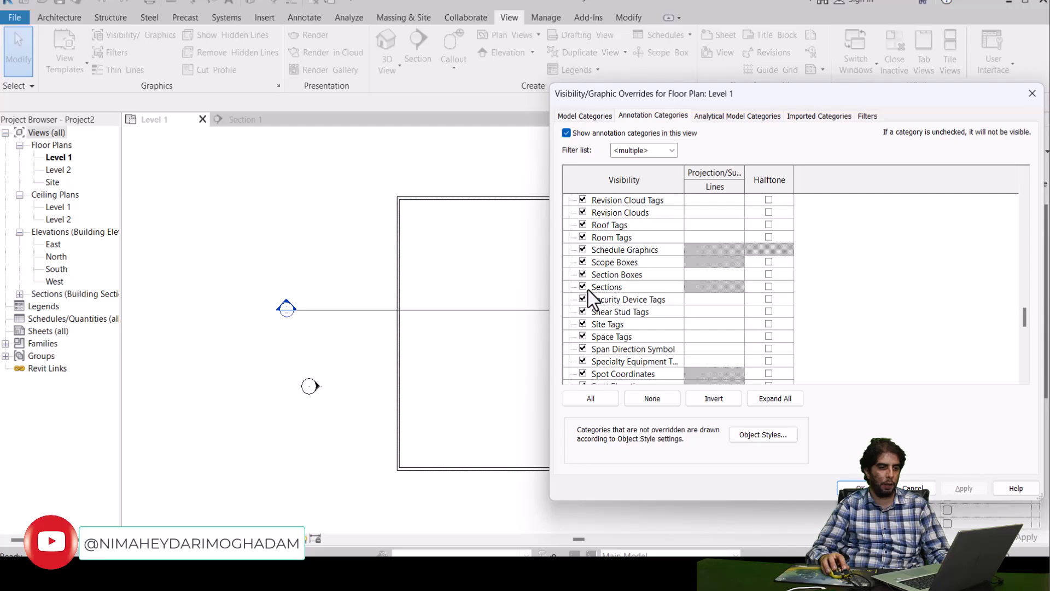
pyautogui.click(582, 286)
pyautogui.click(963, 488)
pyautogui.click(859, 488)
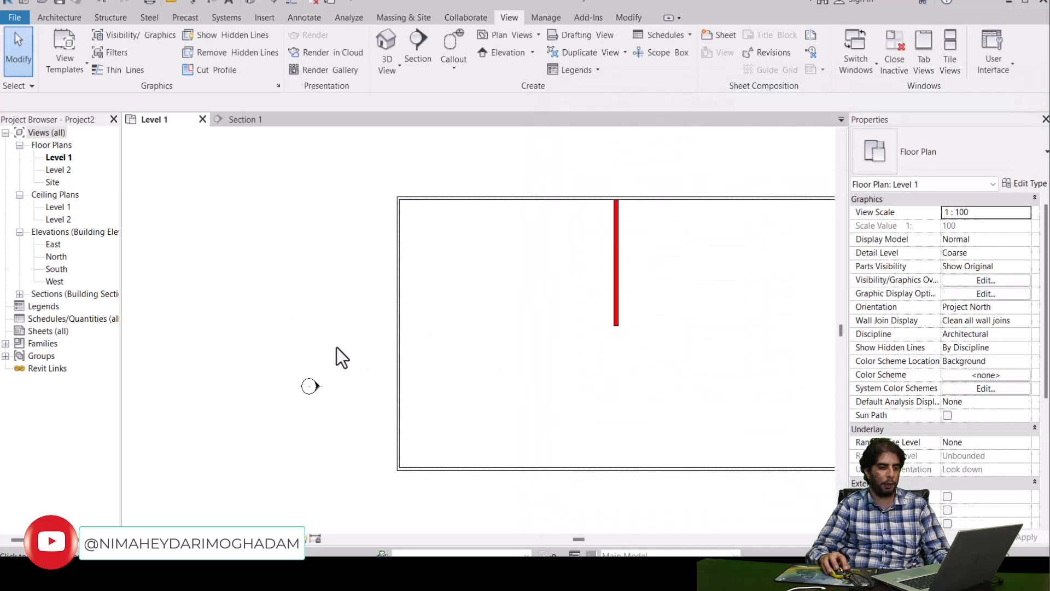
pyautogui.scroll(1, 424, 281)
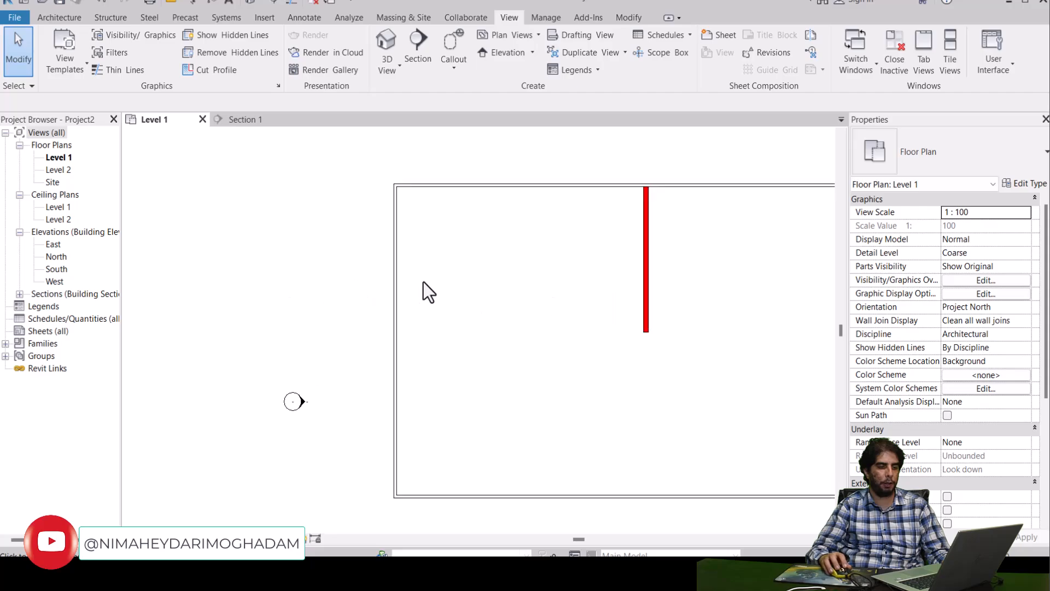
pyautogui.click(230, 120)
pyautogui.click(169, 125)
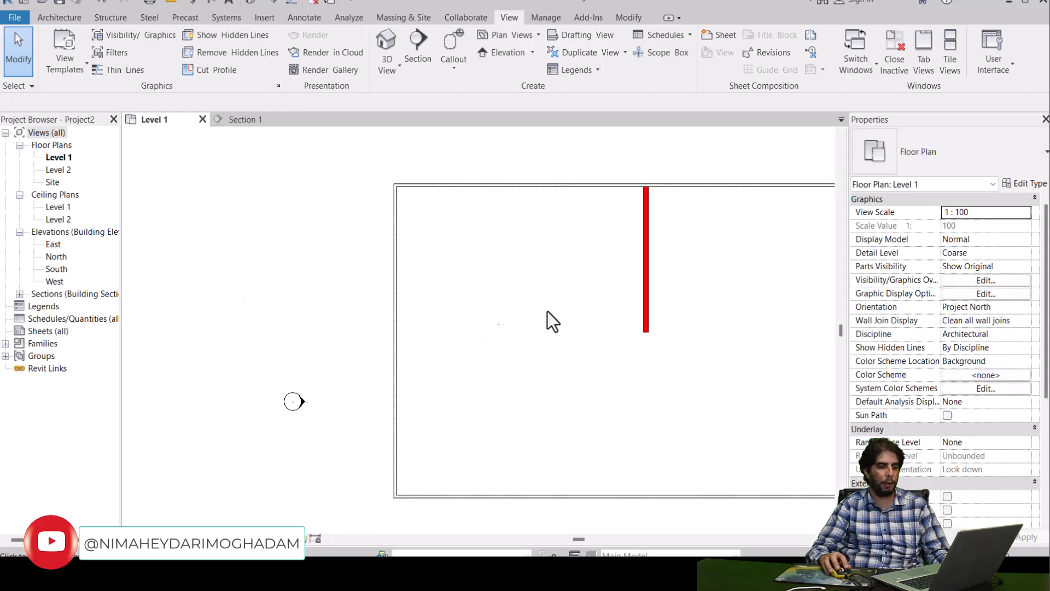
# Turn the Sections annotation category back on in the Level 1 Visibility/Graphic Overrides, apply it, and check the section line in the plan.
pyautogui.press('v')
pyautogui.press('g')
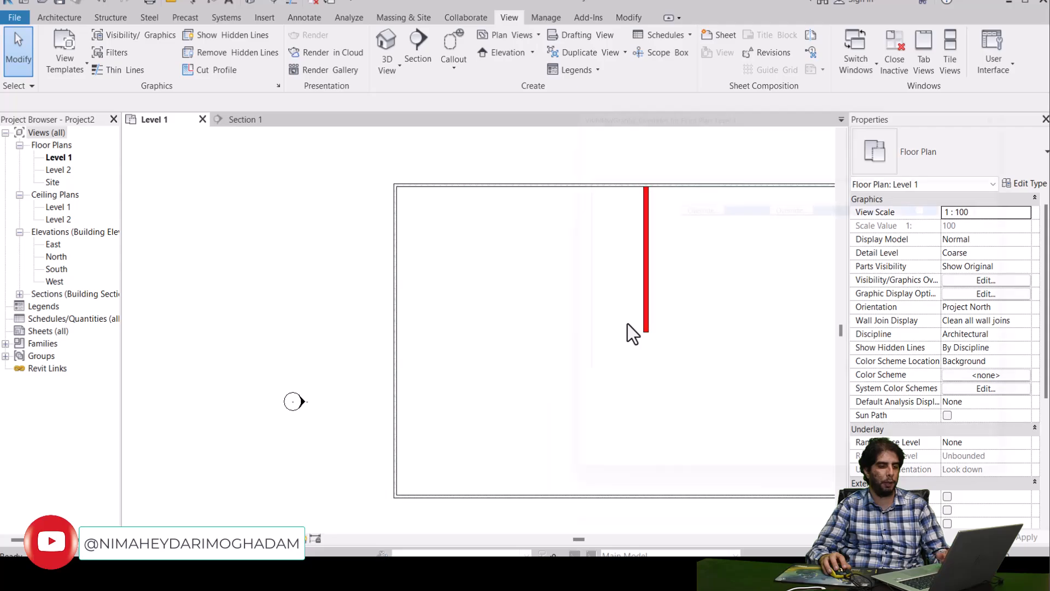
pyautogui.moveTo(714, 102); pyautogui.dragTo(535, 103)
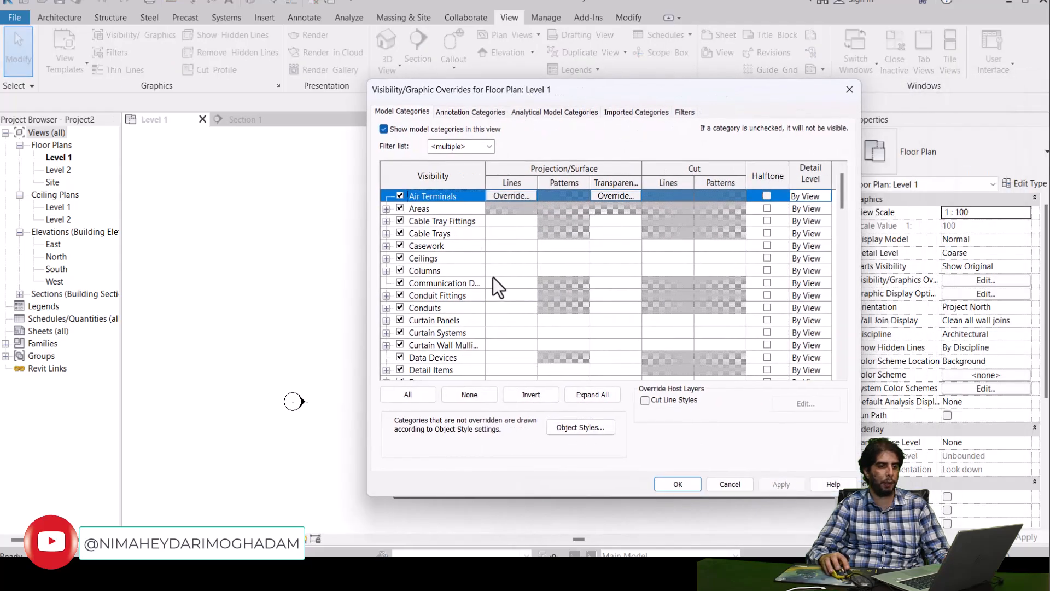
pyautogui.click(484, 114)
pyautogui.moveTo(843, 185); pyautogui.dragTo(842, 321)
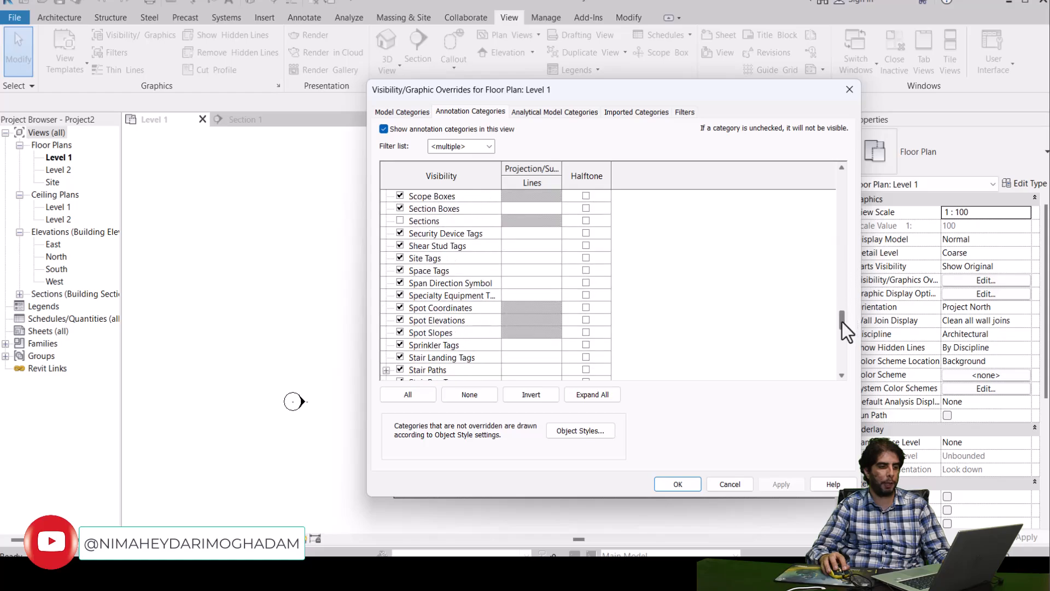
pyautogui.click(400, 221)
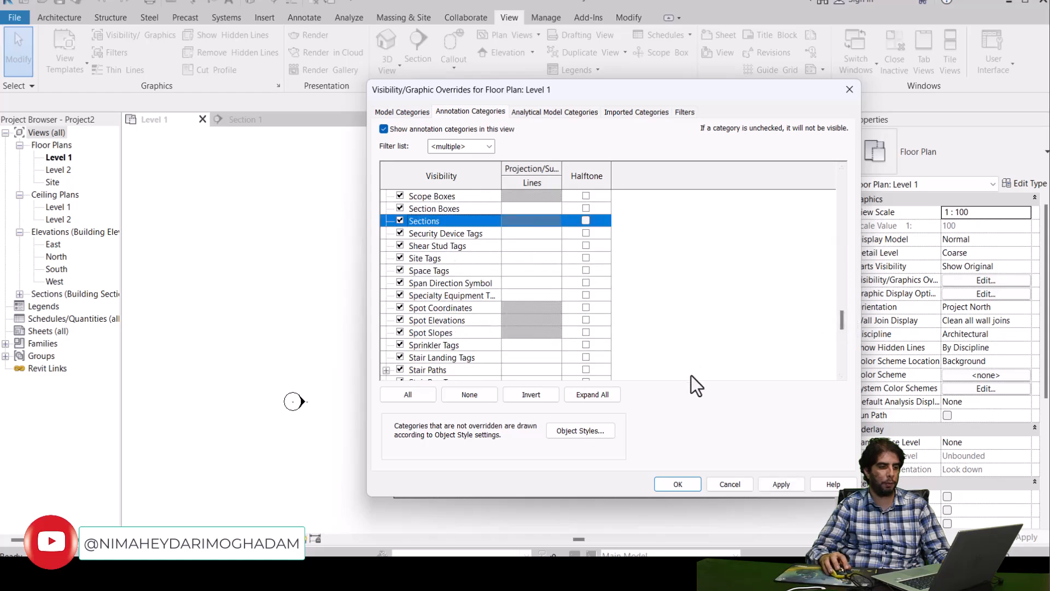
pyautogui.click(781, 484)
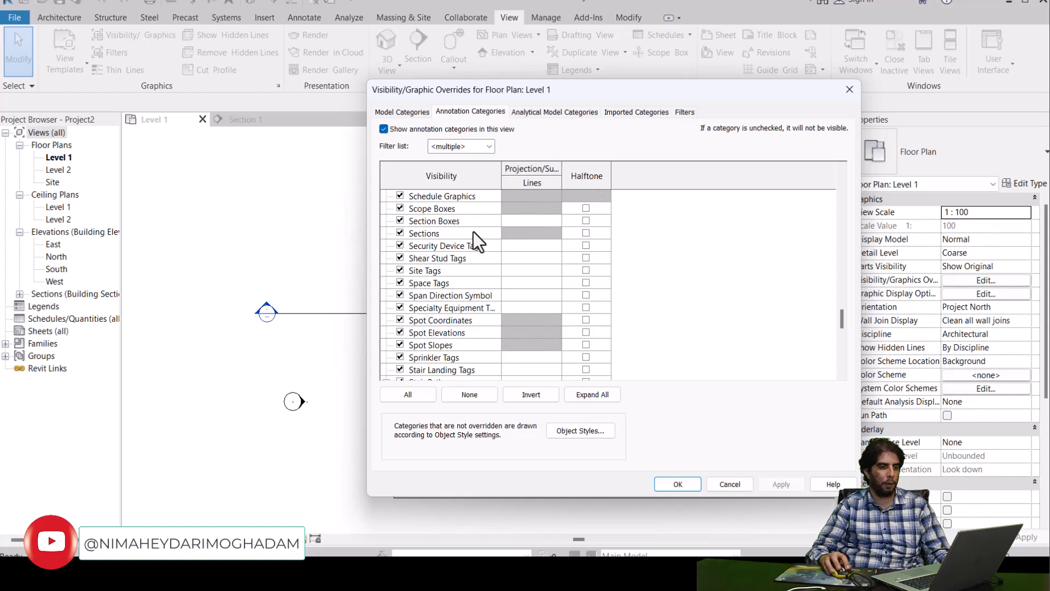
pyautogui.click(586, 234)
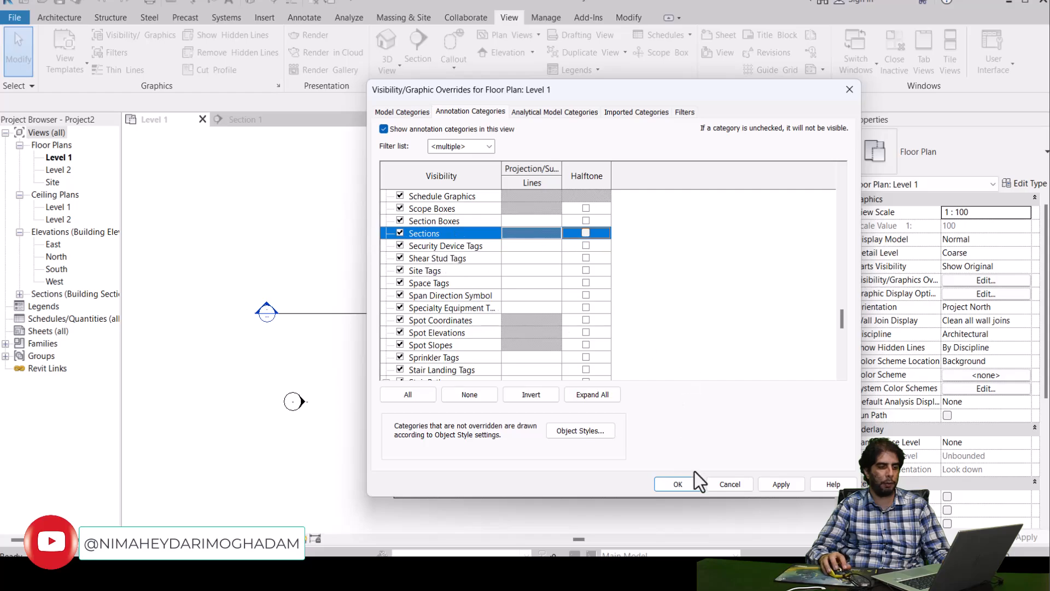
pyautogui.click(677, 485)
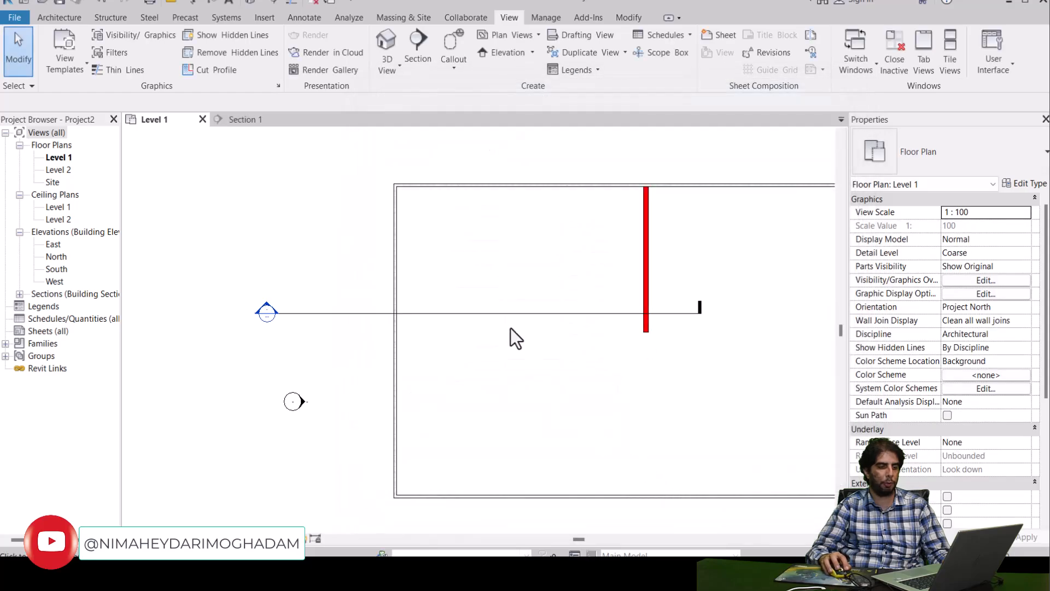
pyautogui.click(450, 314)
pyautogui.click(429, 230)
pyautogui.moveTo(538, 263); pyautogui.dragTo(486, 254, button='middle')
pyautogui.scroll(-5, 466, 238)
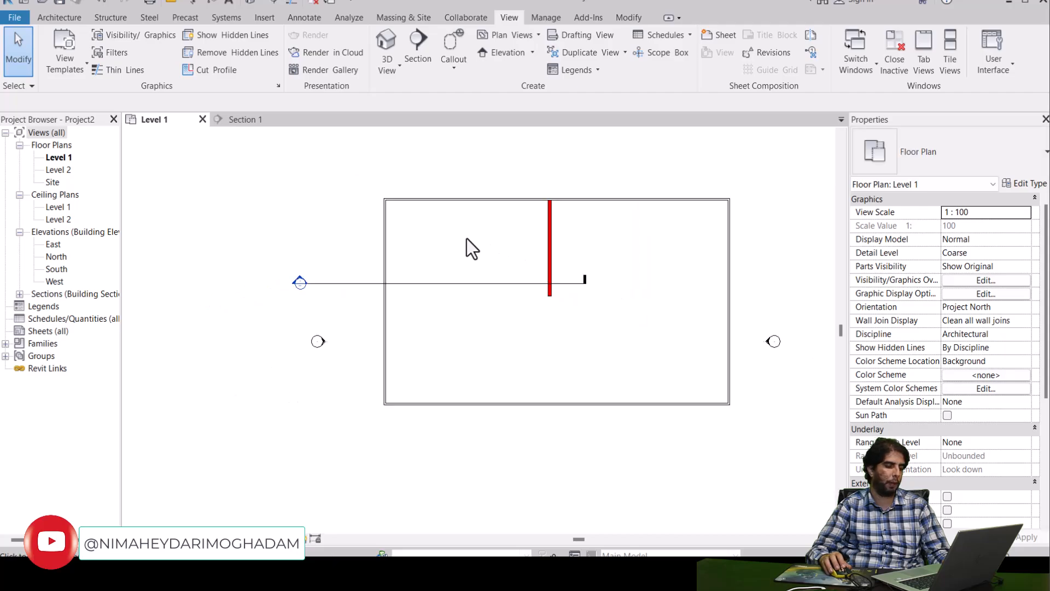
pyautogui.scroll(3, 465, 238)
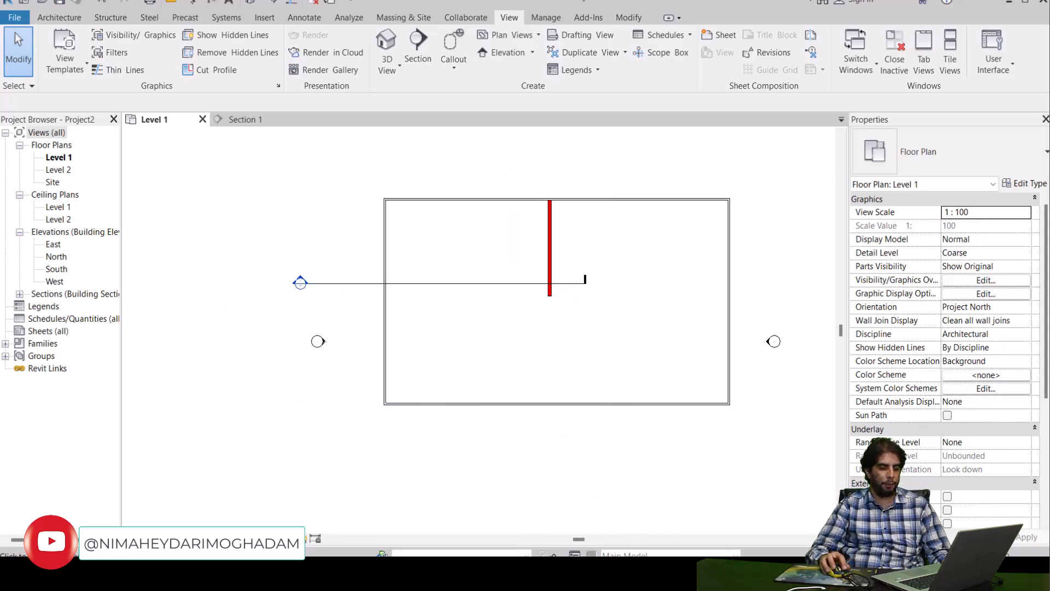
# Switch to PowerPoint, review slides 3 and 4 on Graphics Visibility, Analytical Properties and Identity Data, and return to Revit.
pyautogui.click(645, 569)
pyautogui.click(728, 418)
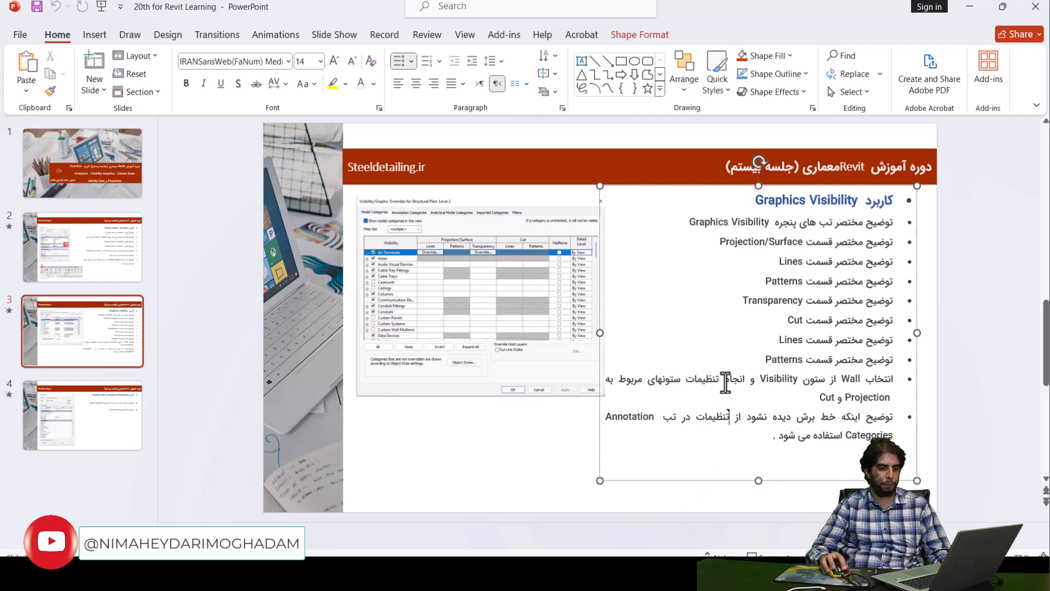
pyautogui.click(98, 410)
pyautogui.click(773, 247)
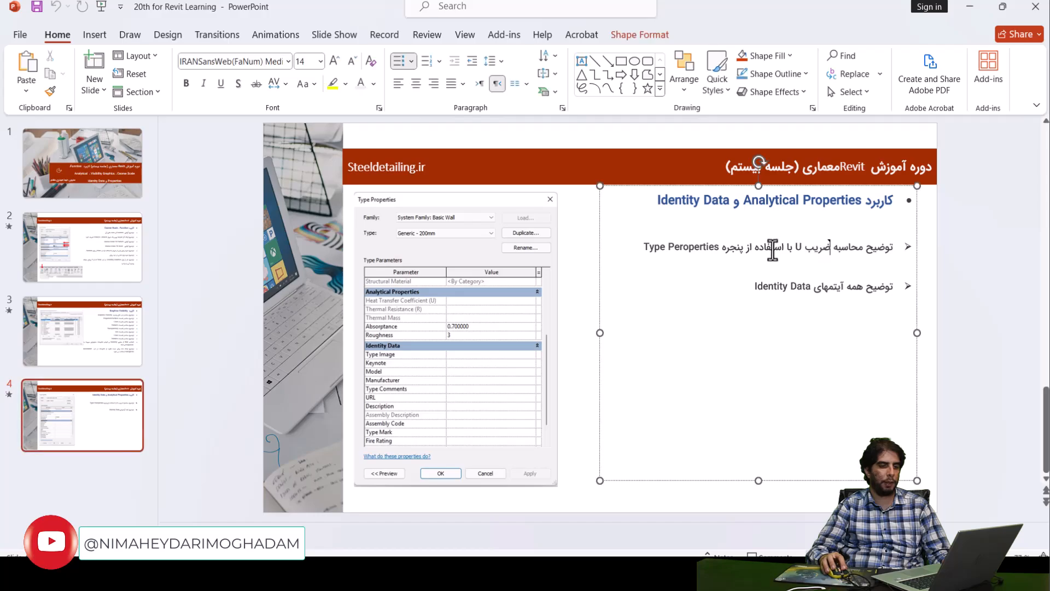
pyautogui.click(797, 299)
pyautogui.click(797, 287)
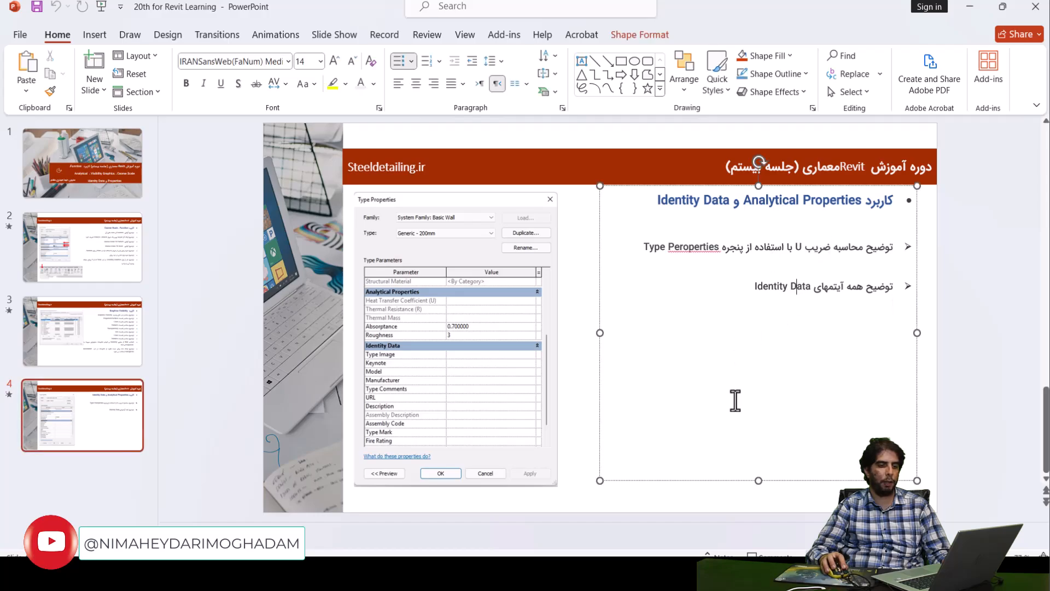
pyautogui.click(962, 14)
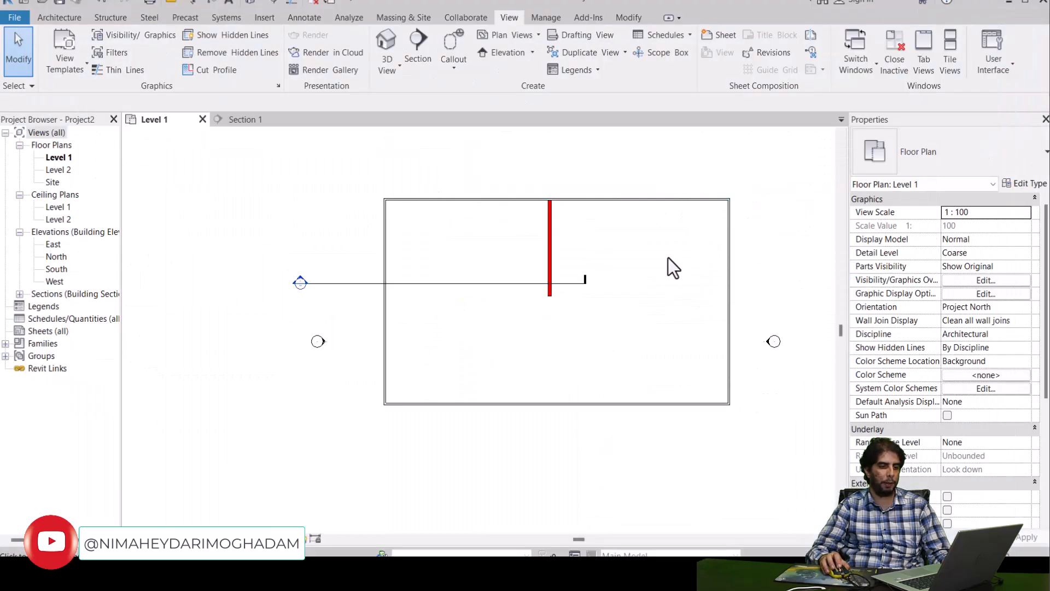
# Review the Analytical Properties and Identity Data in the type properties of the west exterior wall, and close them without changes.
pyautogui.click(386, 259)
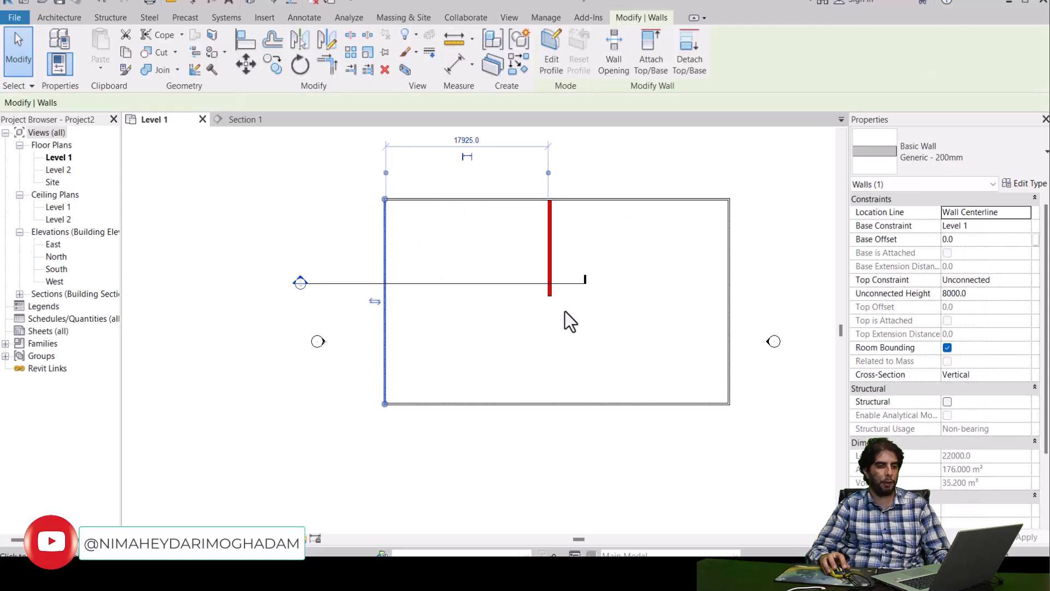
pyautogui.click(1014, 184)
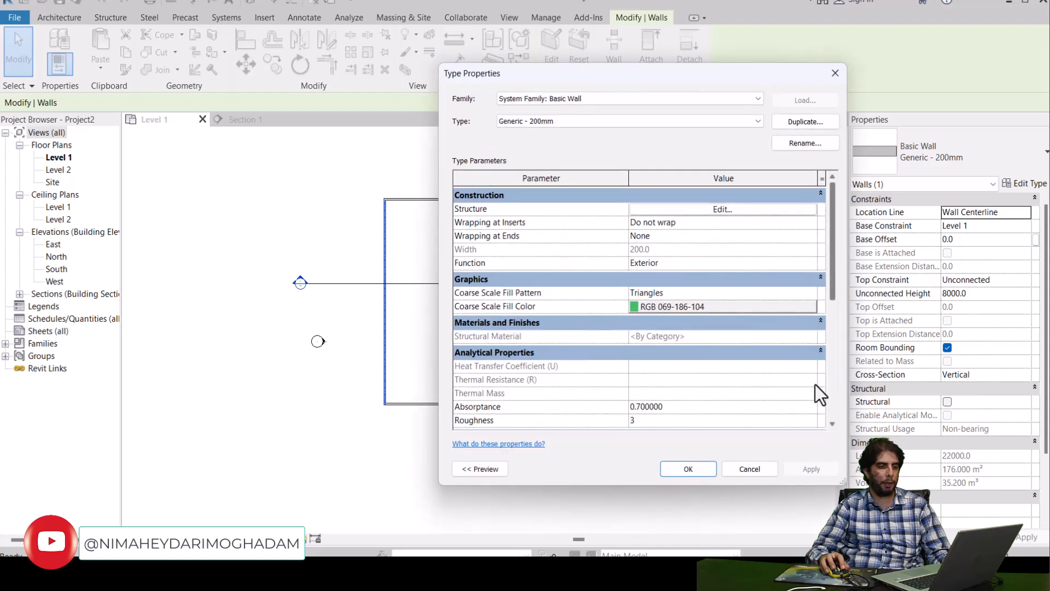
pyautogui.scroll(-5, 689, 324)
pyautogui.scroll(2, 689, 324)
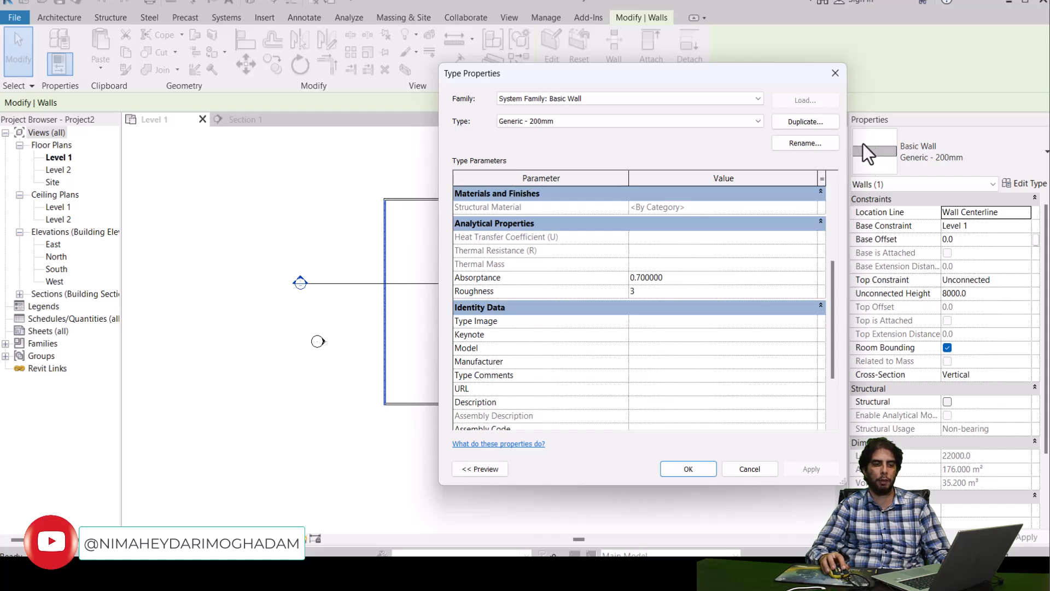
pyautogui.scroll(4, 730, 308)
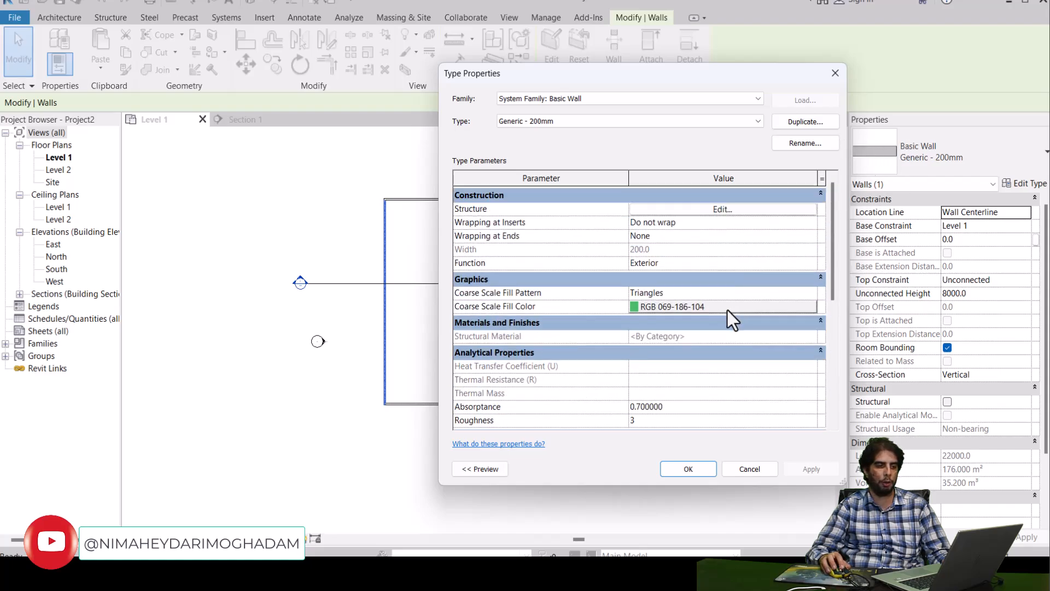
pyautogui.scroll(-2, 727, 310)
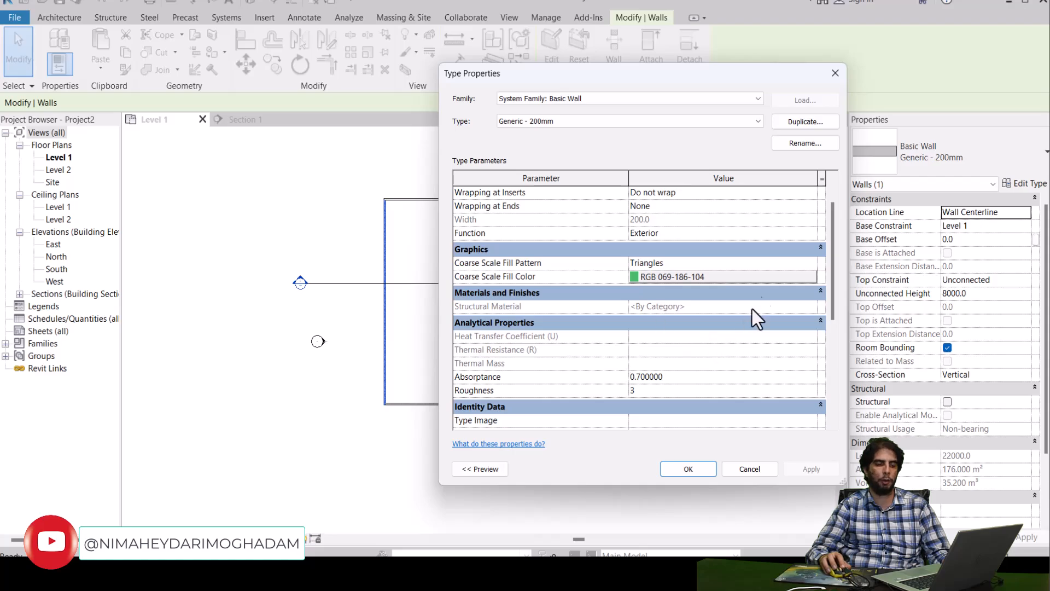
pyautogui.click(747, 464)
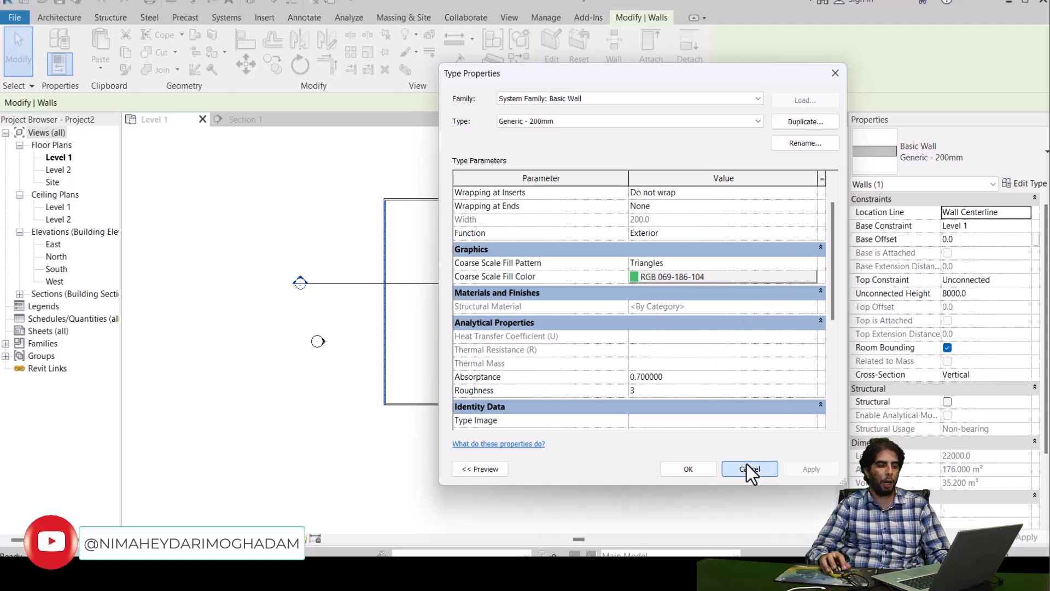
# Examine the Analytical Properties in the type properties of the red interior wall.
pyautogui.scroll(3, 588, 261)
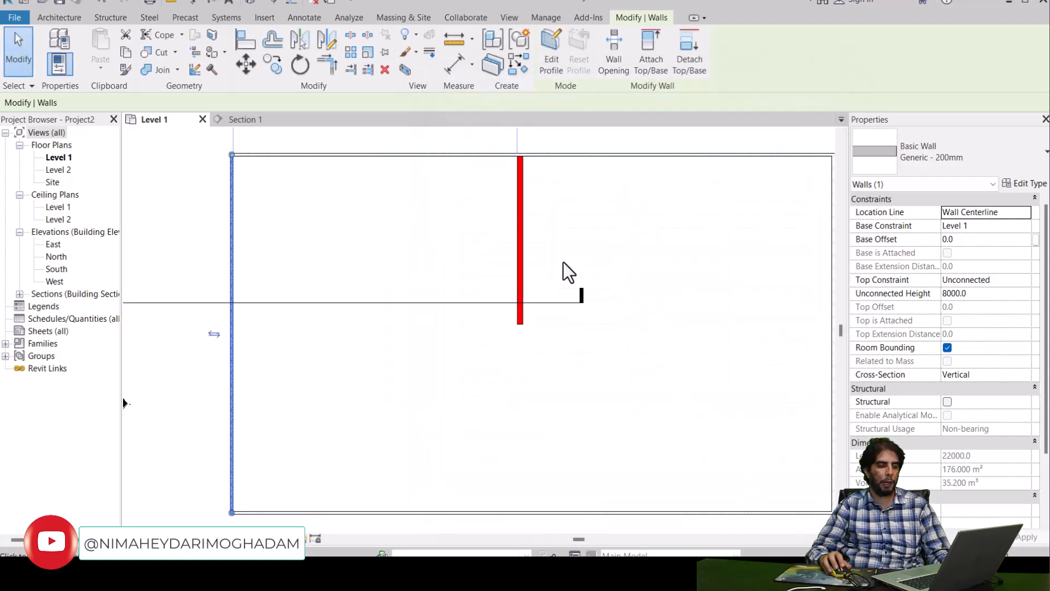
pyautogui.click(524, 253)
pyautogui.click(1004, 186)
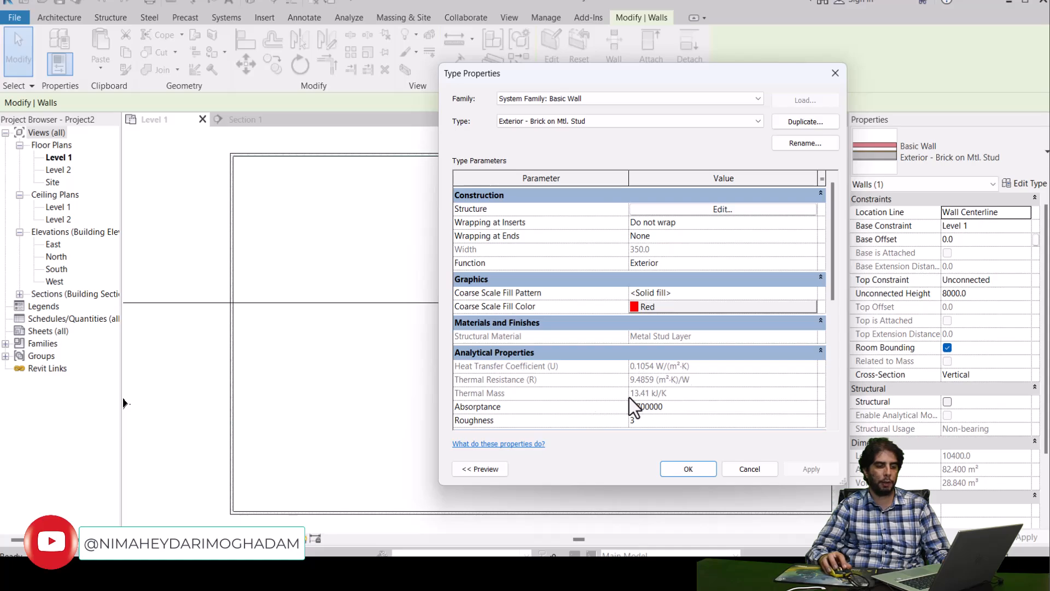
pyautogui.click(687, 470)
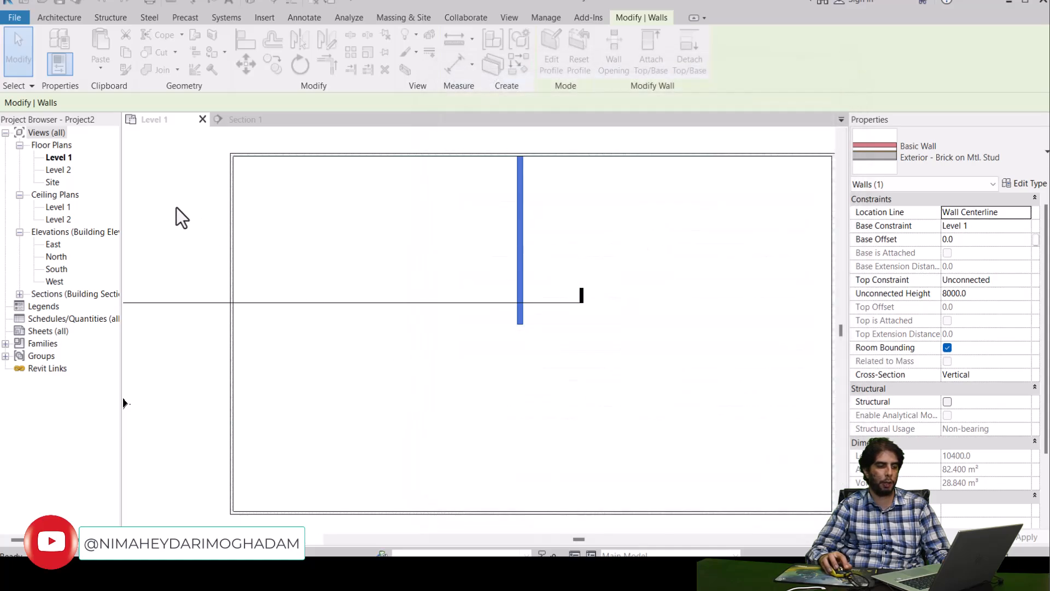
# Assign the Concrete Masonry Units material to the structure layer of the west exterior wall's Generic - 200mm type and apply it.
pyautogui.click(231, 218)
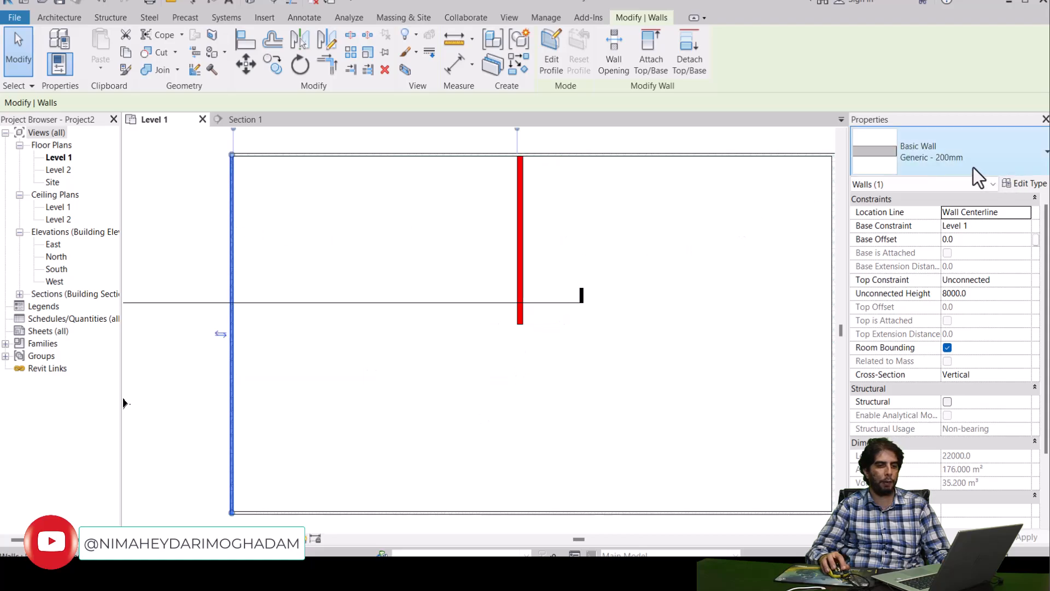
pyautogui.click(1014, 184)
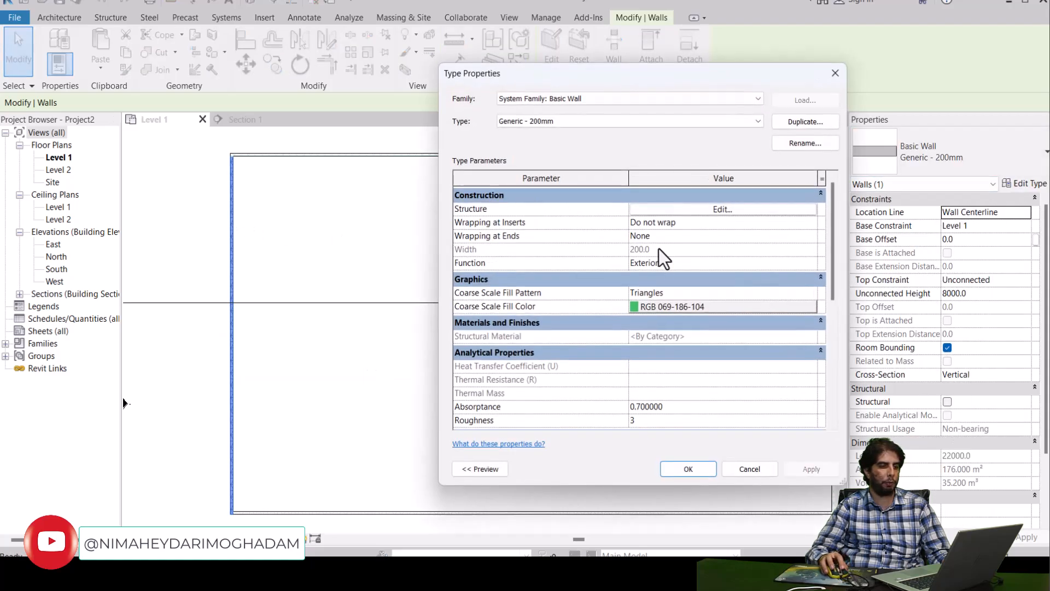
pyautogui.click(727, 211)
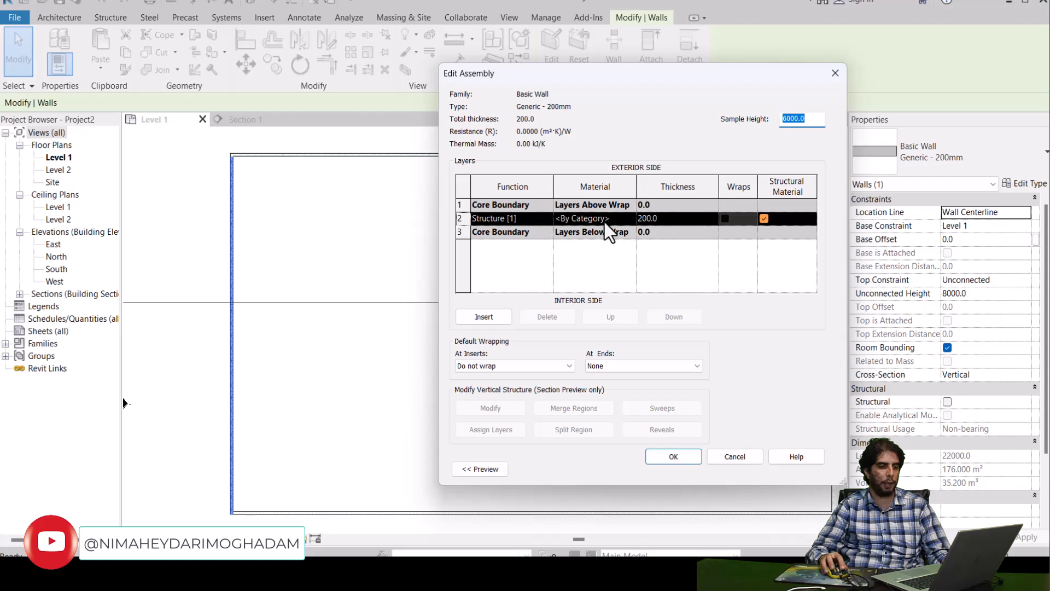
pyautogui.click(605, 219)
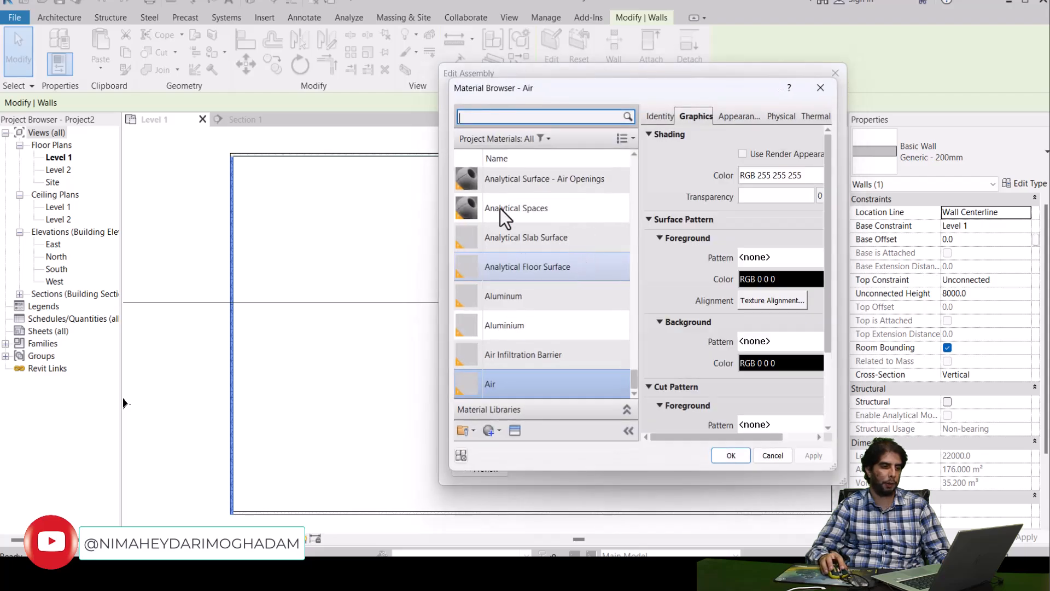
pyautogui.scroll(10, 534, 373)
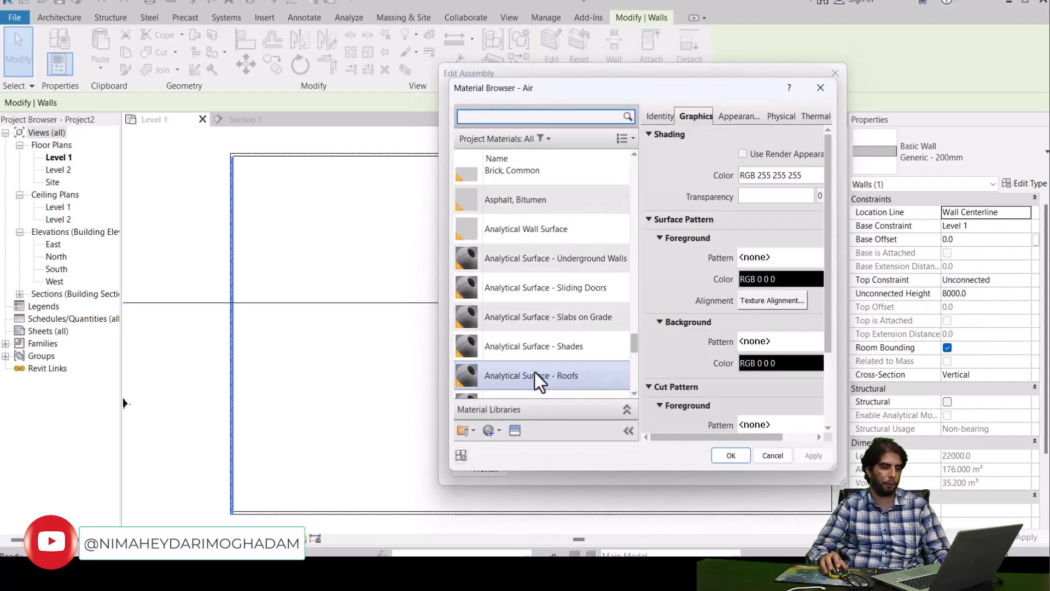
pyautogui.click(533, 369)
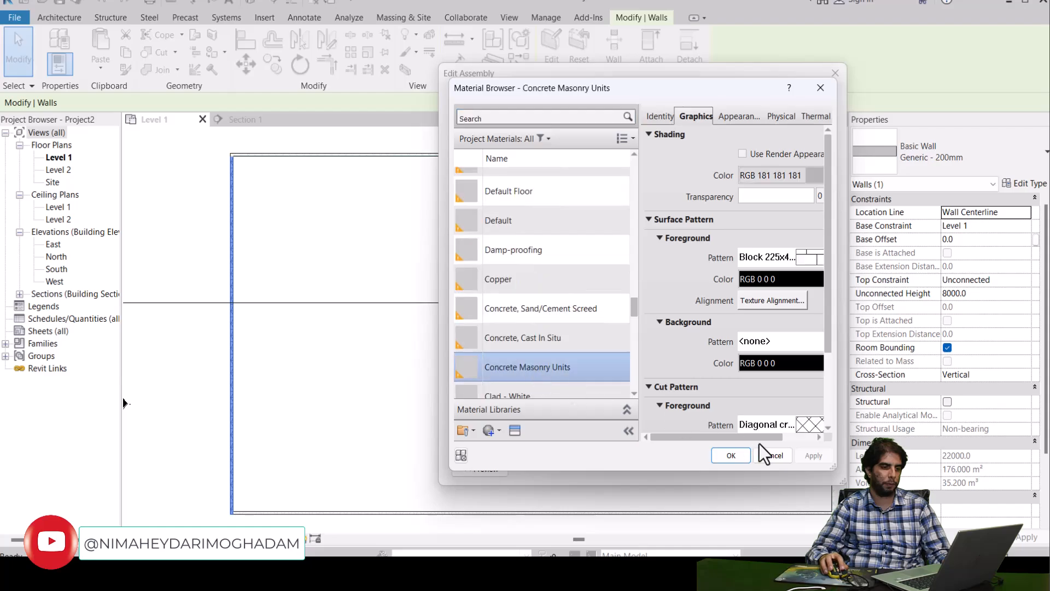
pyautogui.click(732, 455)
pyautogui.click(676, 456)
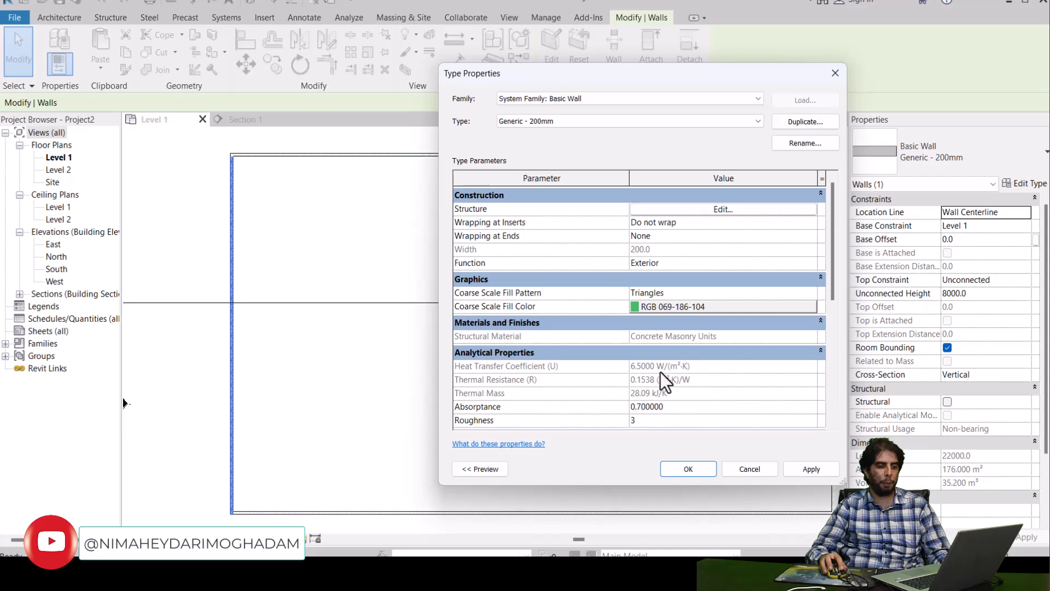
pyautogui.click(821, 470)
pyautogui.click(690, 471)
pyautogui.click(344, 390)
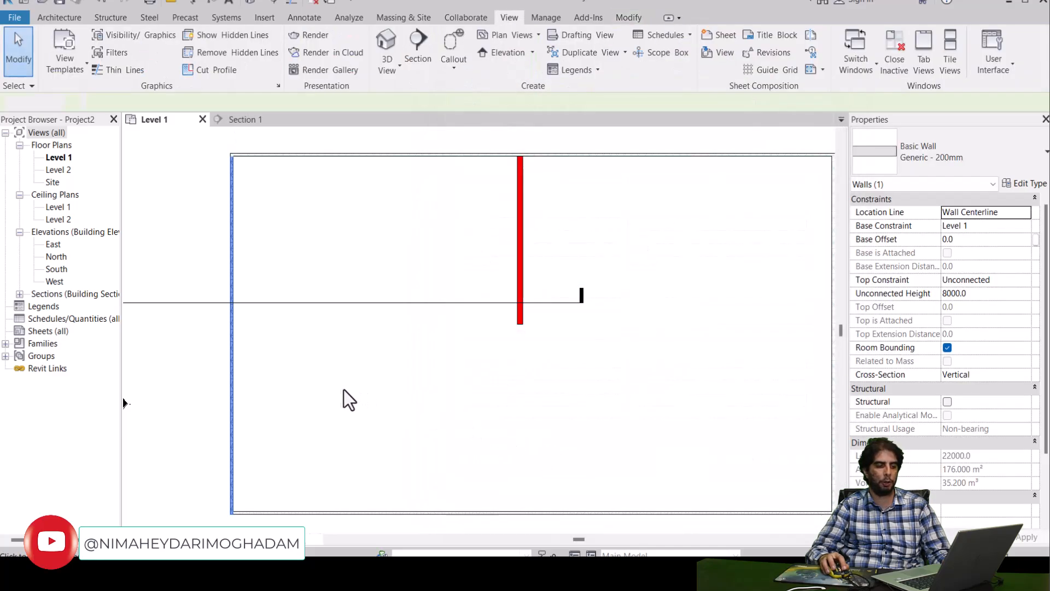
# Examine the west exterior wall's type properties, focusing on Identity Data fields such as Type Comments and Description.
pyautogui.scroll(5, 226, 361)
pyautogui.scroll(-5, 267, 336)
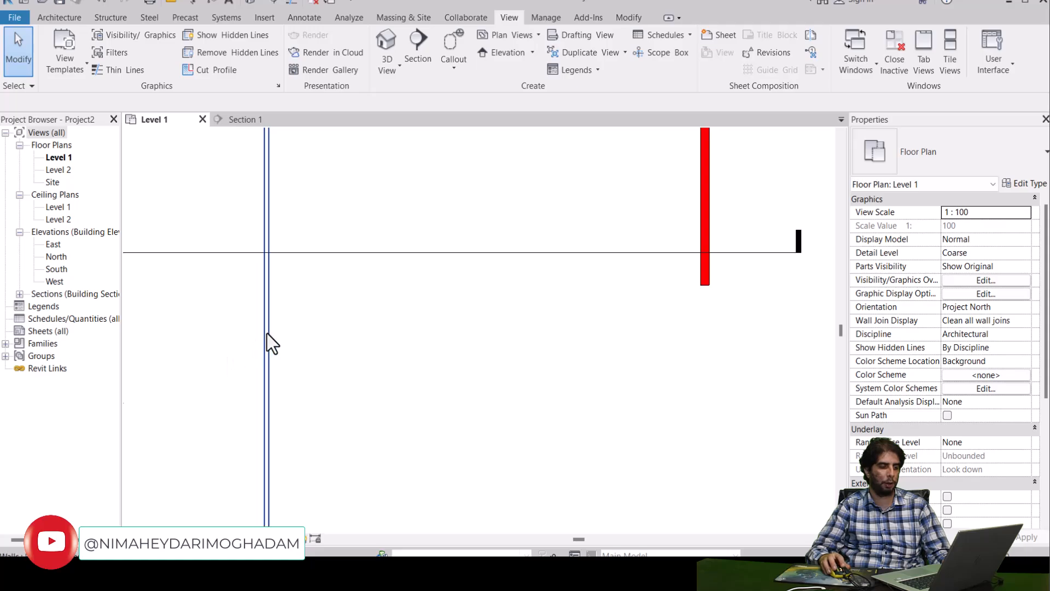
pyautogui.moveTo(398, 256); pyautogui.dragTo(399, 299, button='middle')
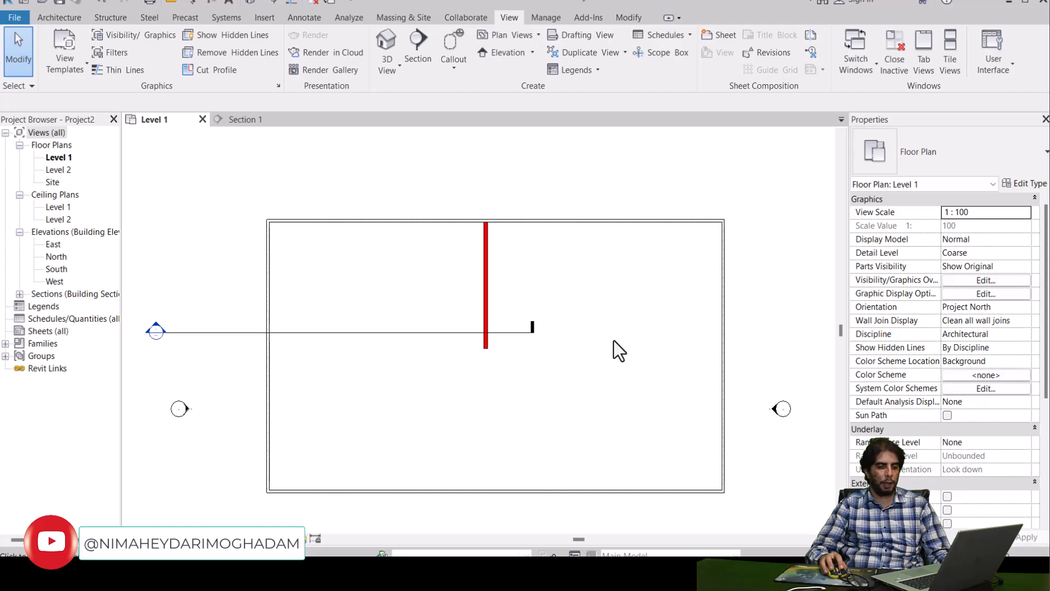
pyautogui.click(268, 304)
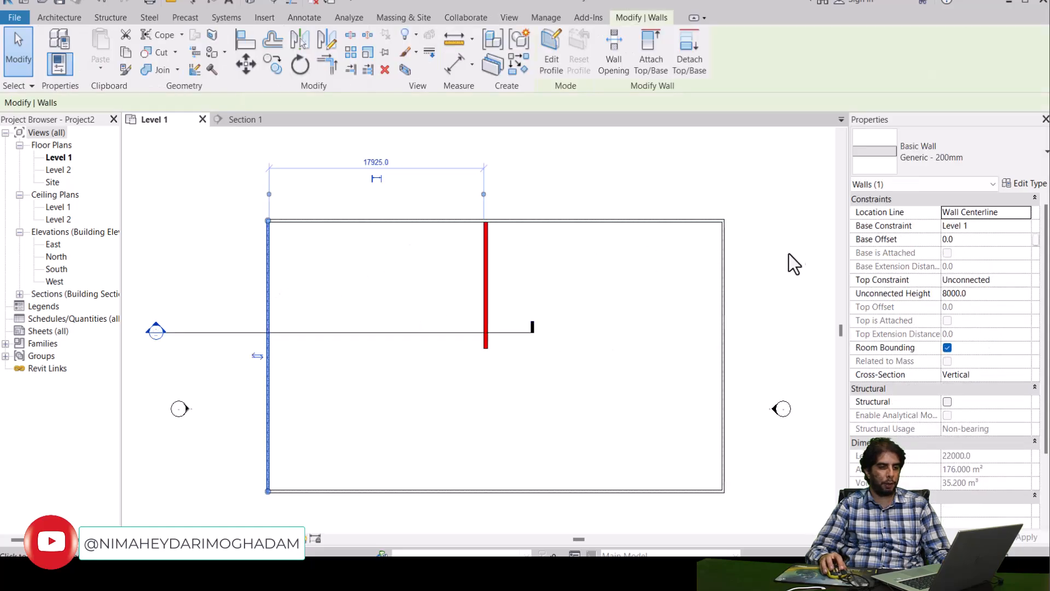
pyautogui.click(1017, 185)
pyautogui.scroll(-5, 573, 378)
pyautogui.scroll(1, 573, 376)
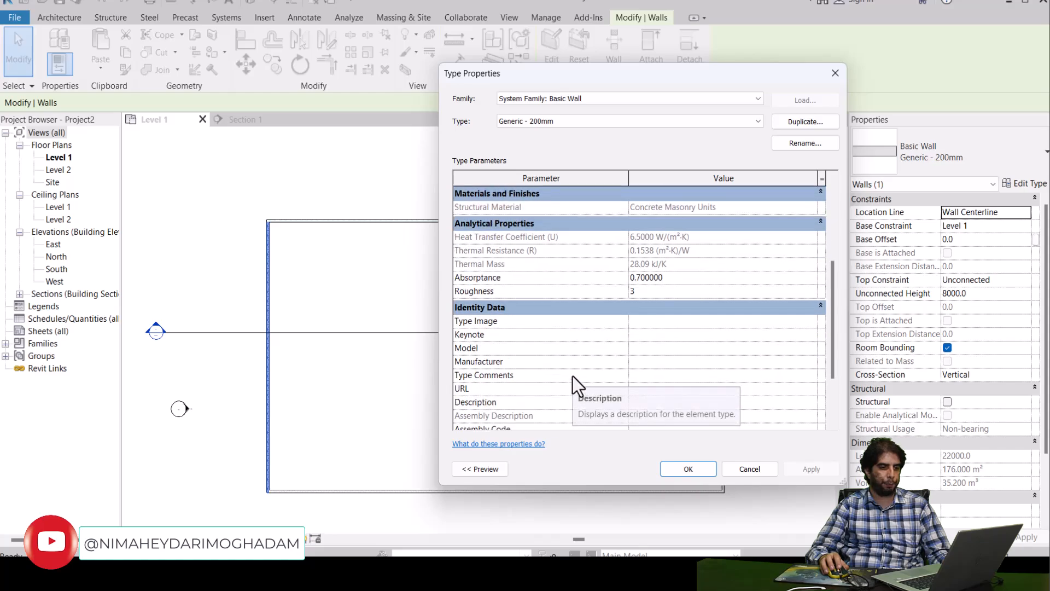
pyautogui.scroll(-1, 539, 312)
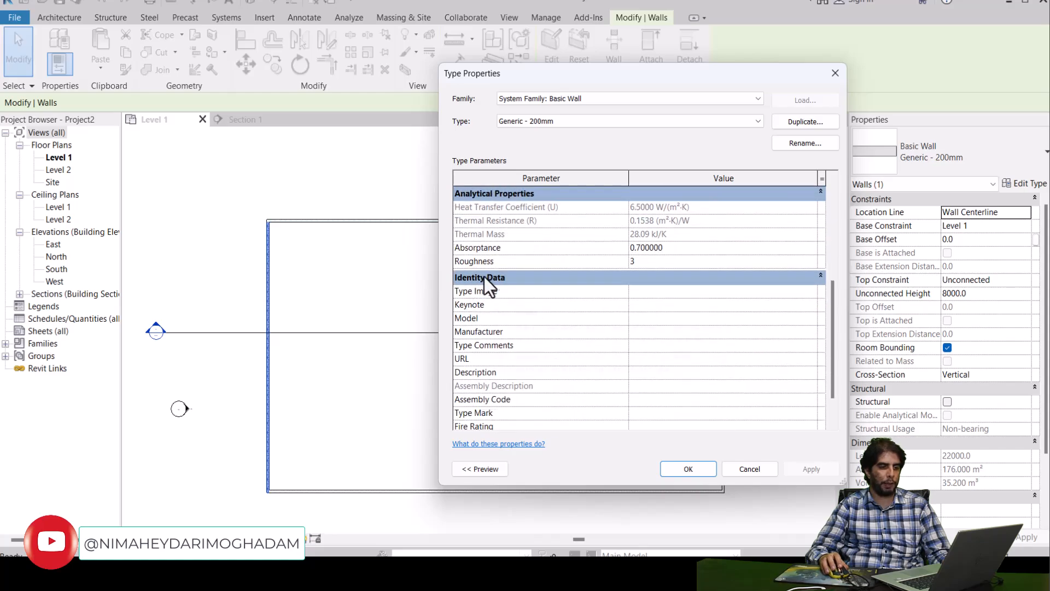
pyautogui.moveTo(516, 289)
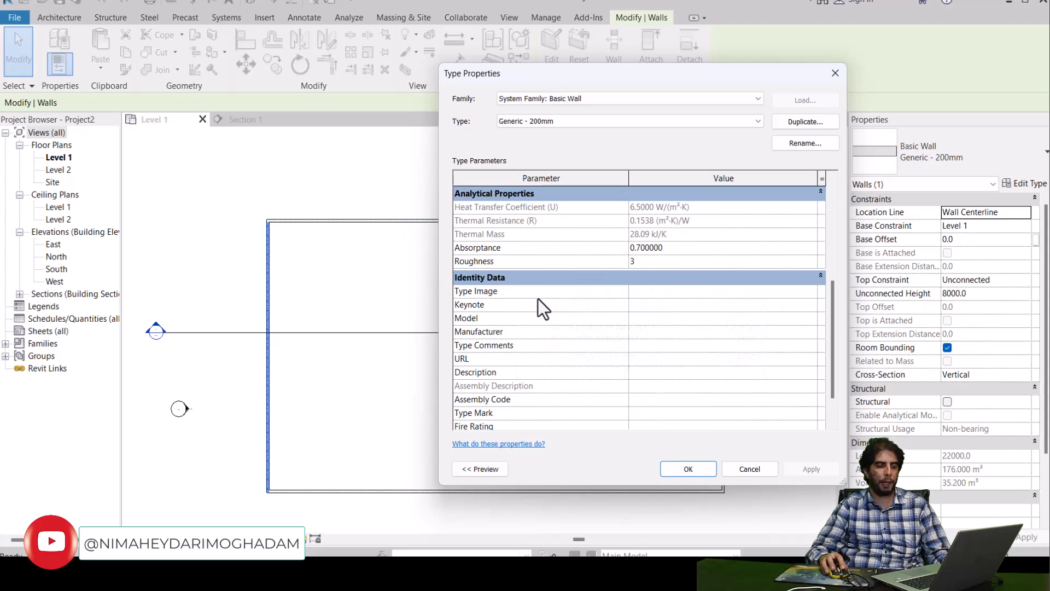
pyautogui.scroll(-1, 612, 300)
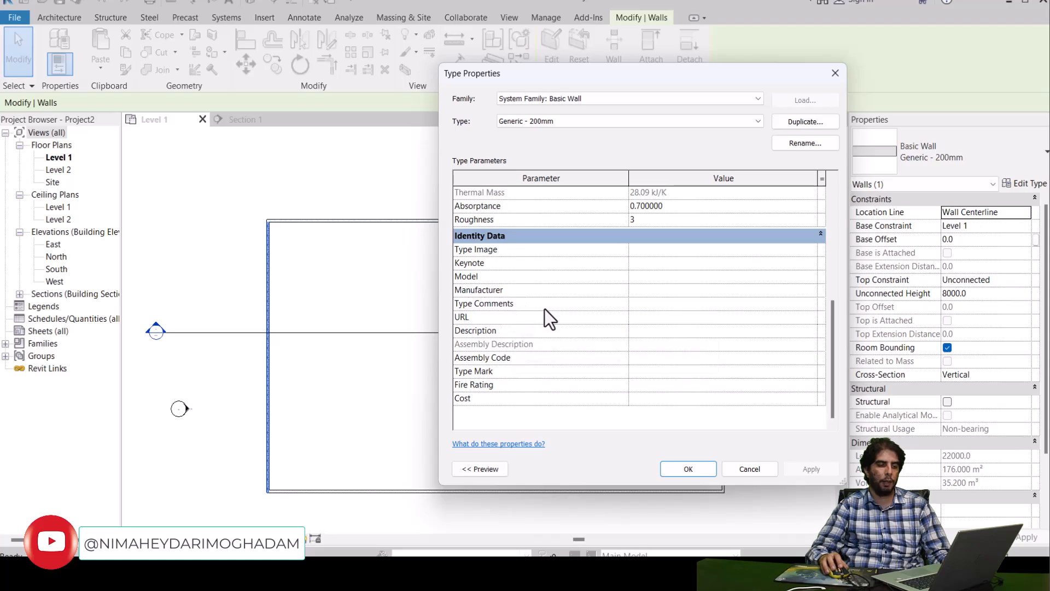
pyautogui.click(651, 301)
pyautogui.click(812, 306)
pyautogui.click(491, 314)
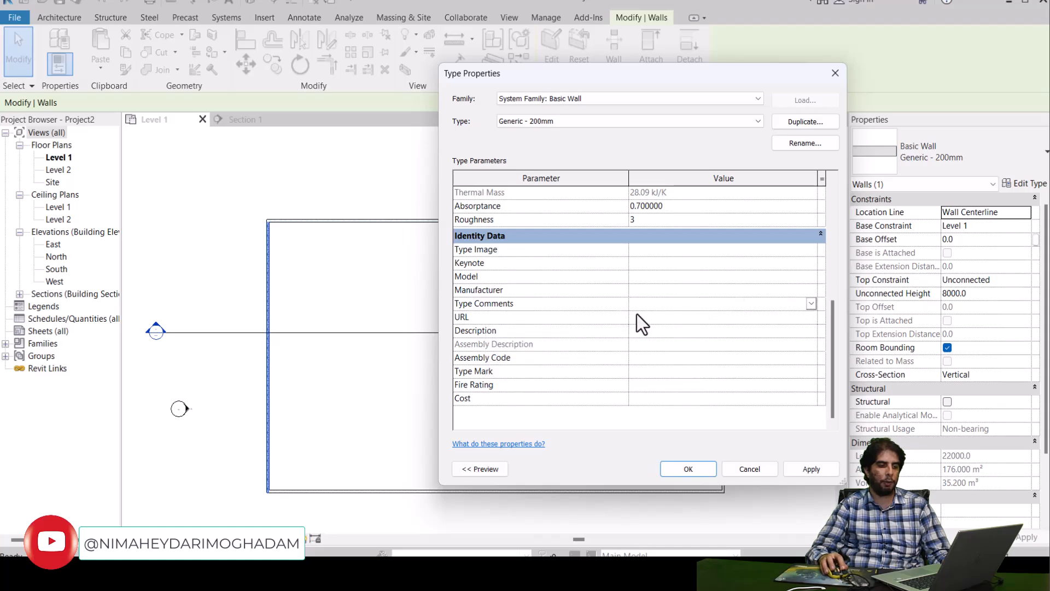
pyautogui.click(632, 331)
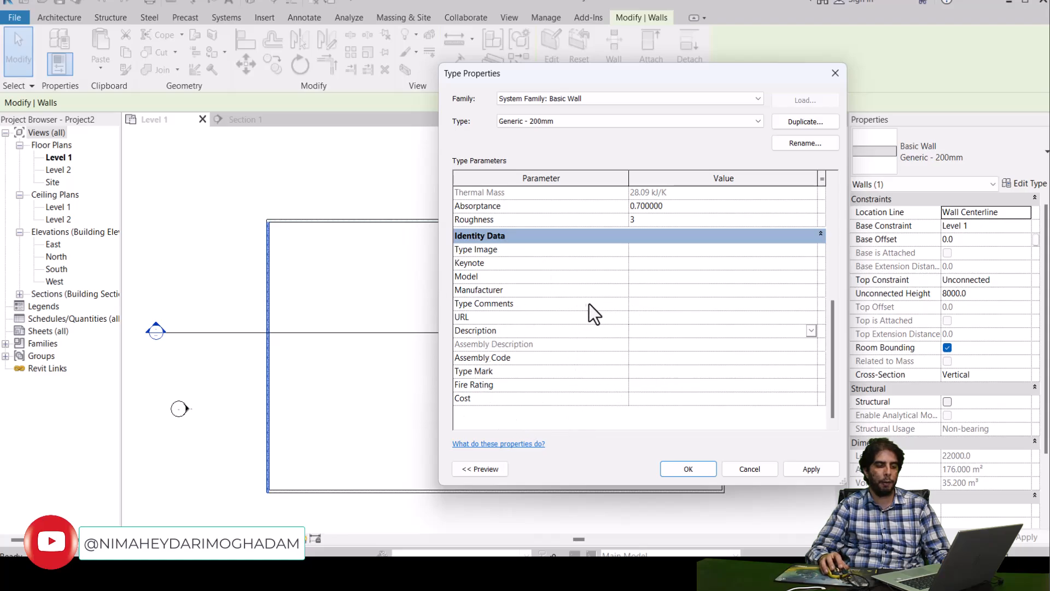
# Review the wall type's parameters from Construction through Identity Data once more, then close the type properties and deselect the wall.
pyautogui.scroll(5, 659, 307)
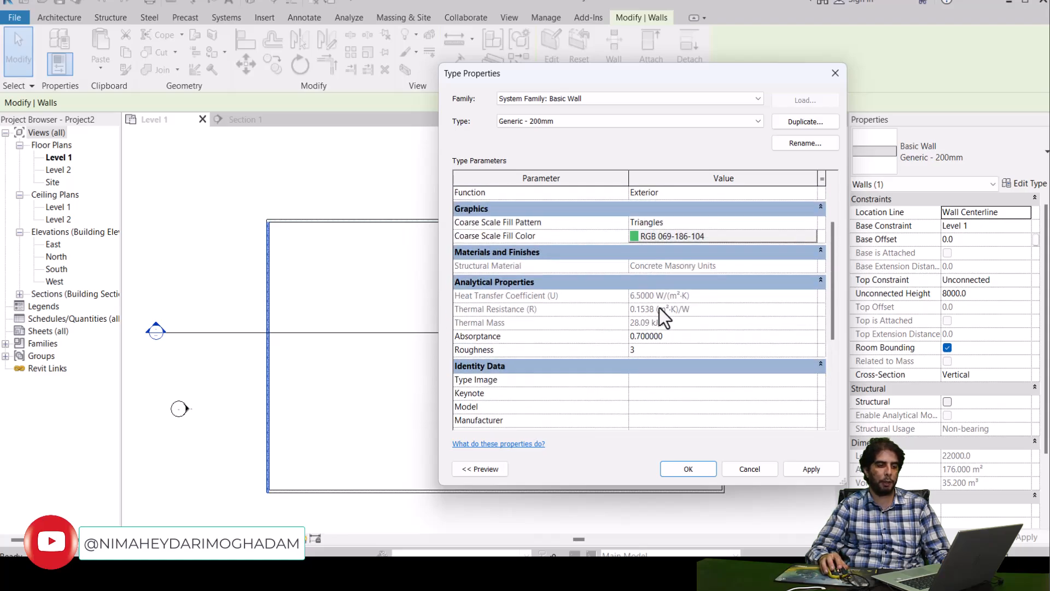
pyautogui.scroll(-2, 653, 296)
pyautogui.scroll(2, 651, 287)
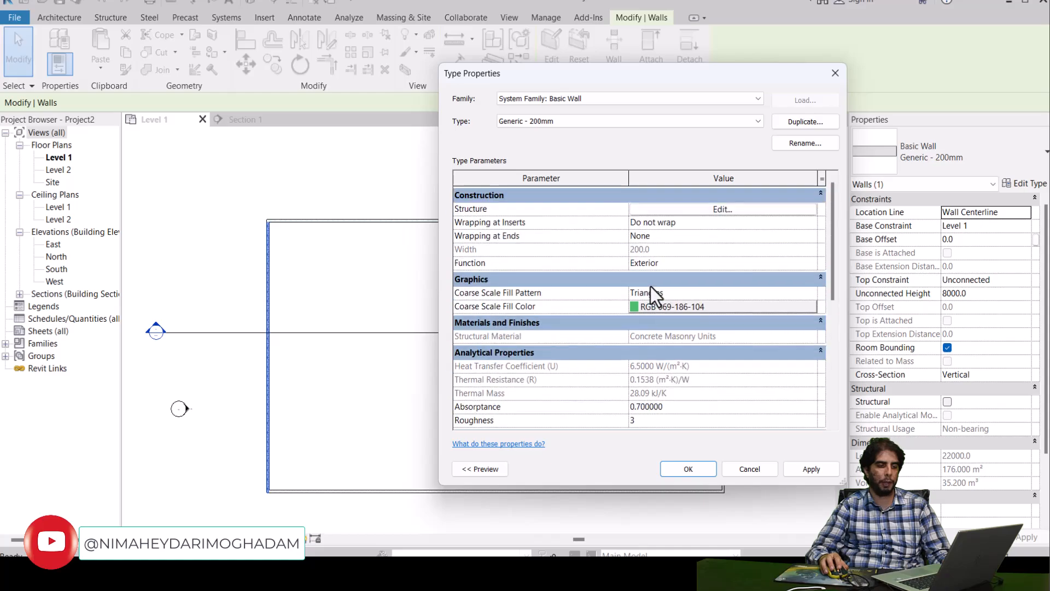
pyautogui.scroll(-4, 632, 332)
pyautogui.scroll(-3, 514, 331)
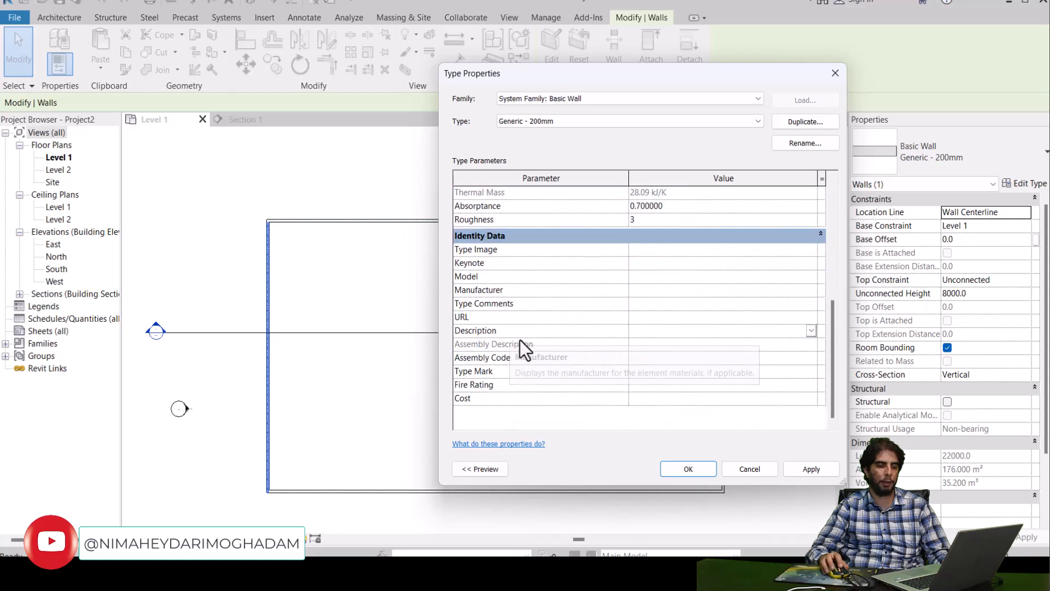
pyautogui.click(688, 469)
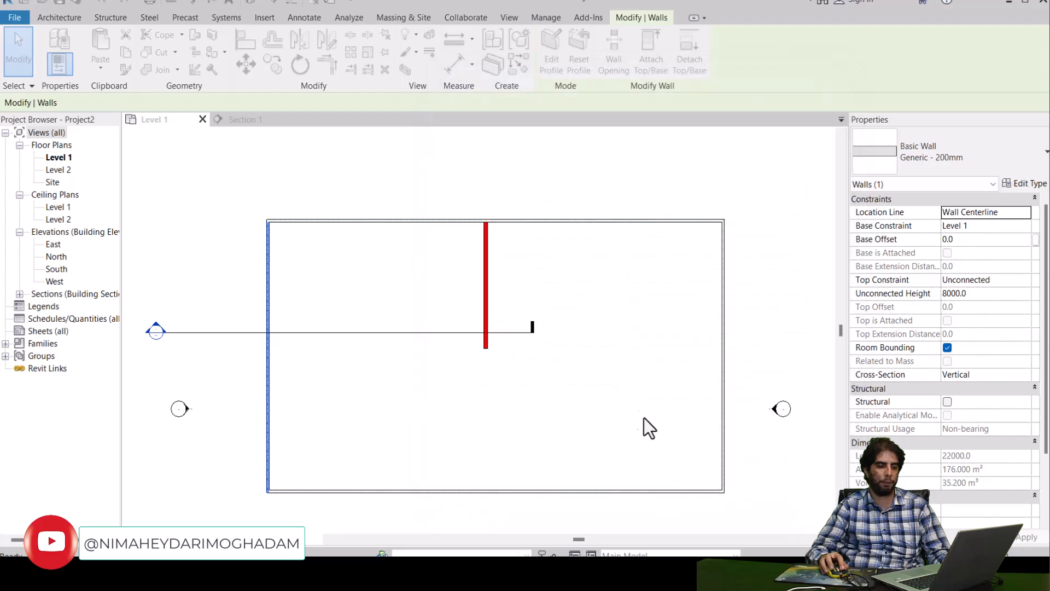
pyautogui.click(642, 416)
pyautogui.moveTo(630, 371); pyautogui.dragTo(587, 355, button='middle')
pyautogui.scroll(-3, 587, 354)
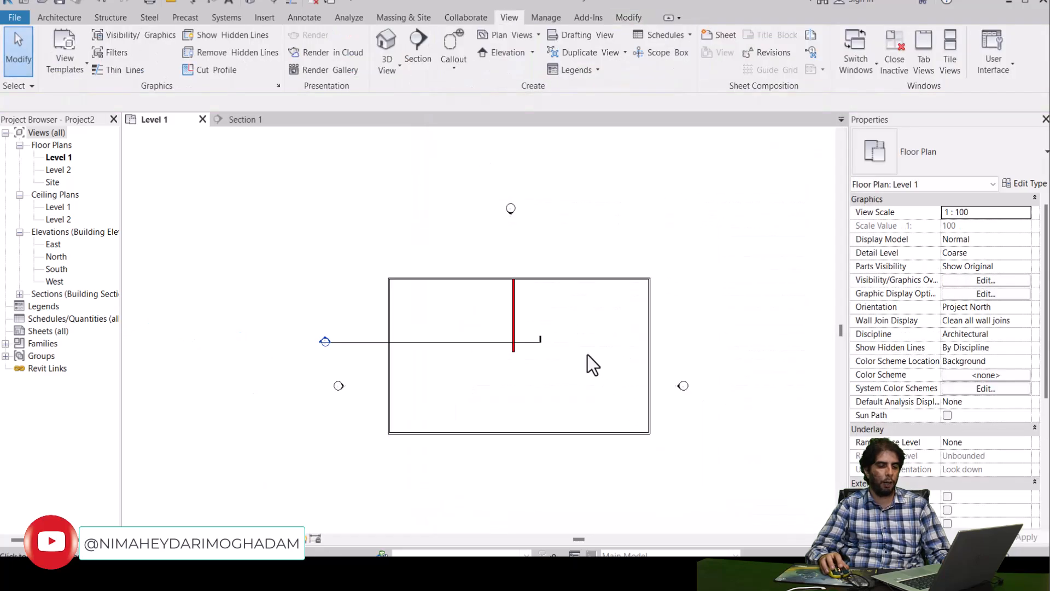